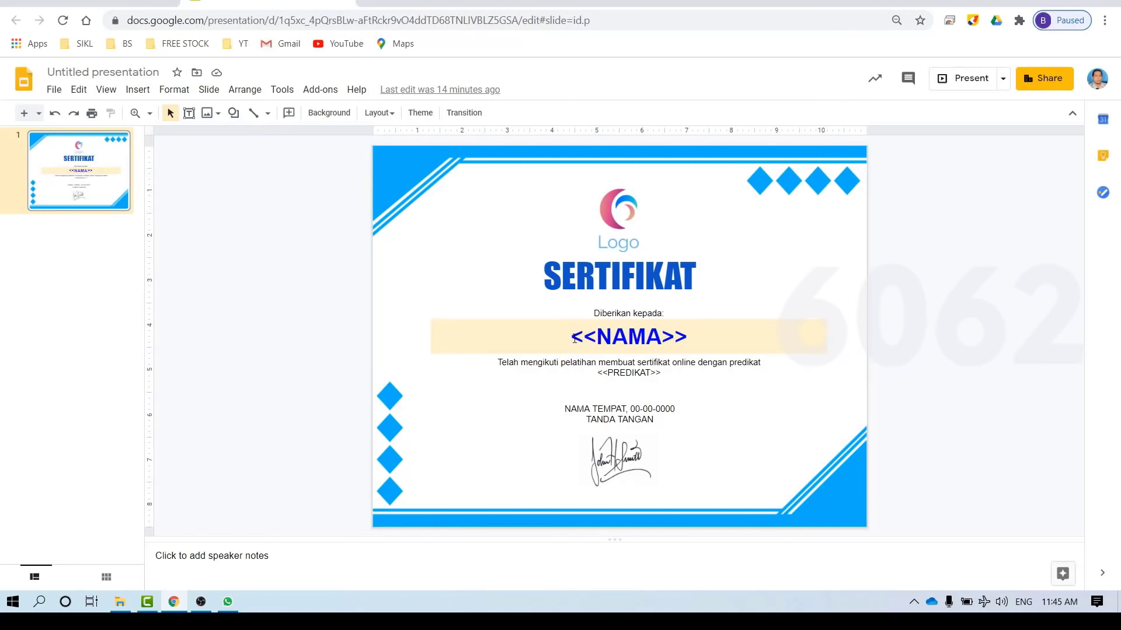
{"action": "left_click_drag", "start_coordinate": [575, 339], "coordinate": [676, 339]}
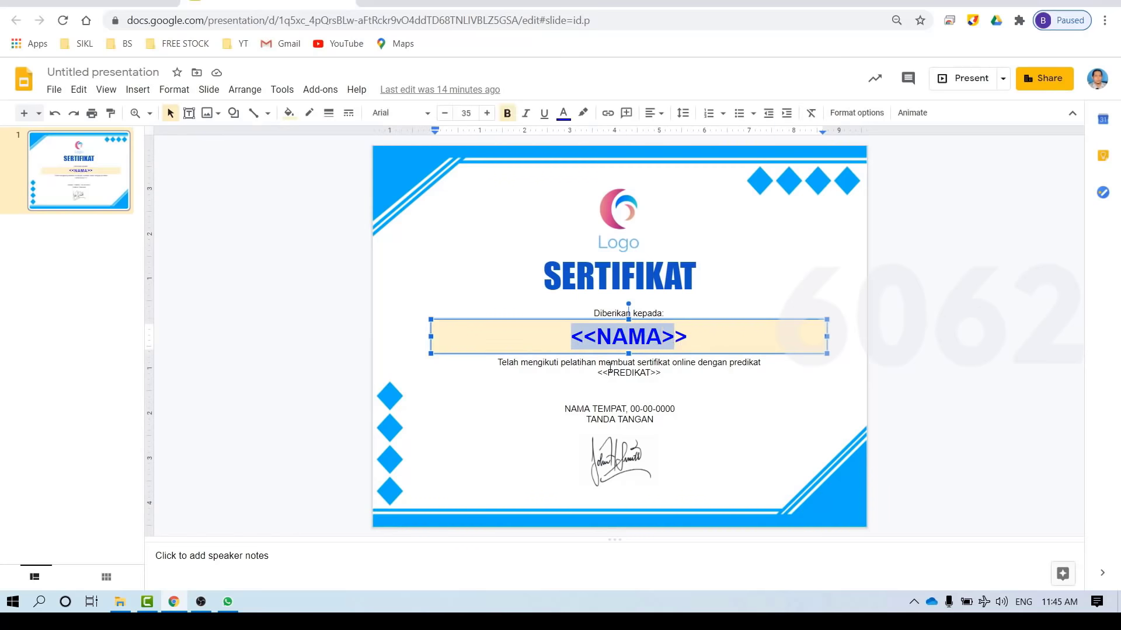
{"action": "left_click_drag", "start_coordinate": [599, 375], "coordinate": [657, 374]}
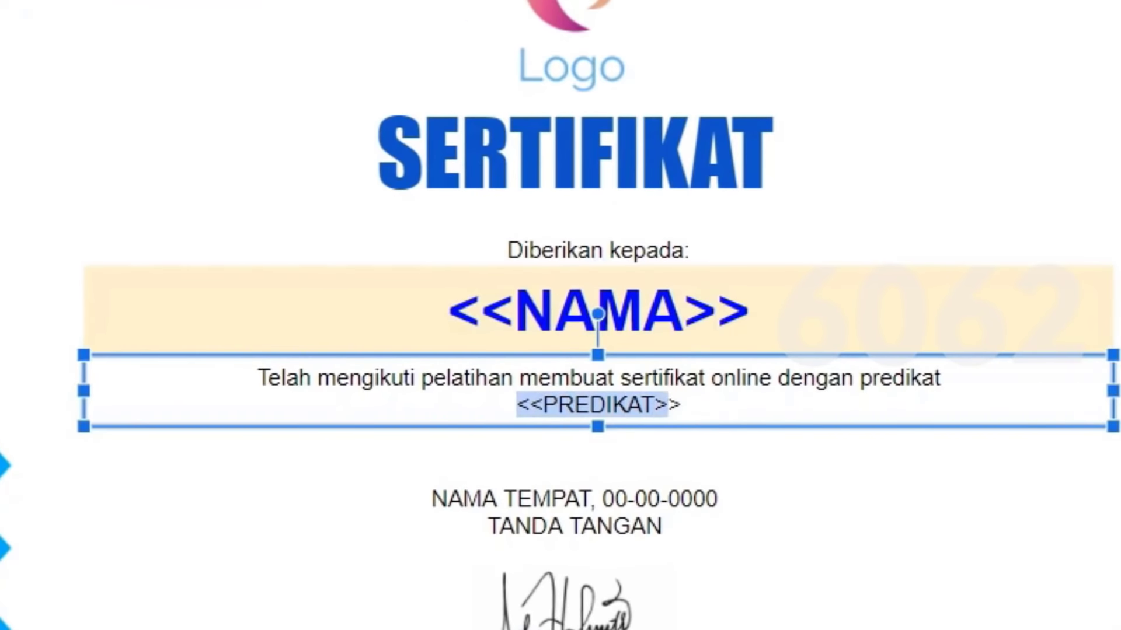
{"action": "left_click", "coordinate": [837, 394]}
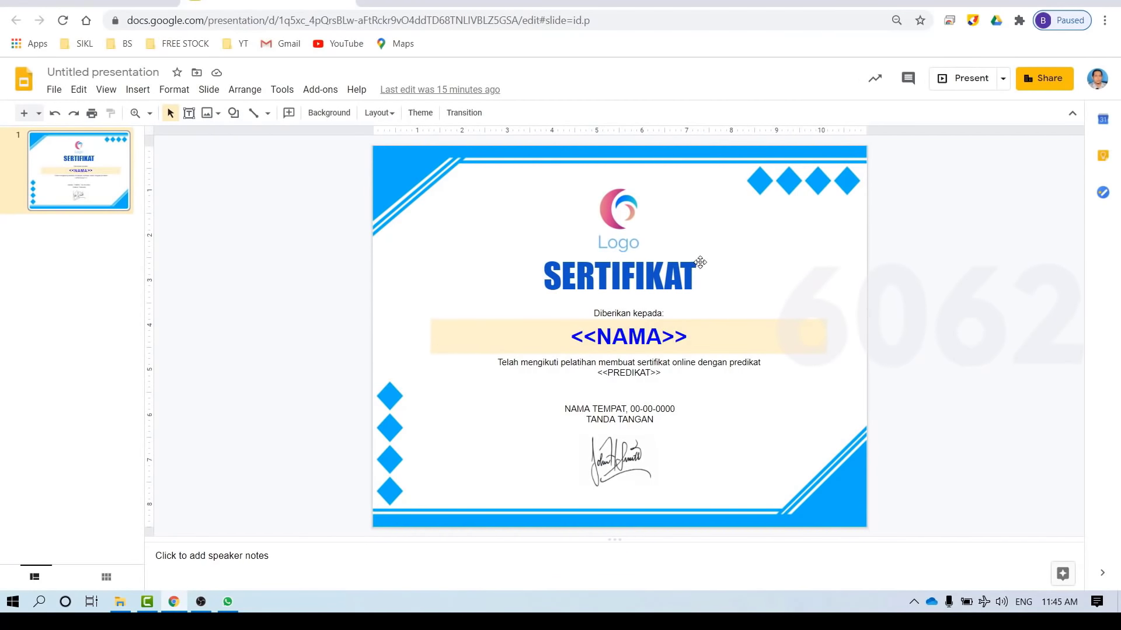
{"action": "left_click", "coordinate": [122, 3]}
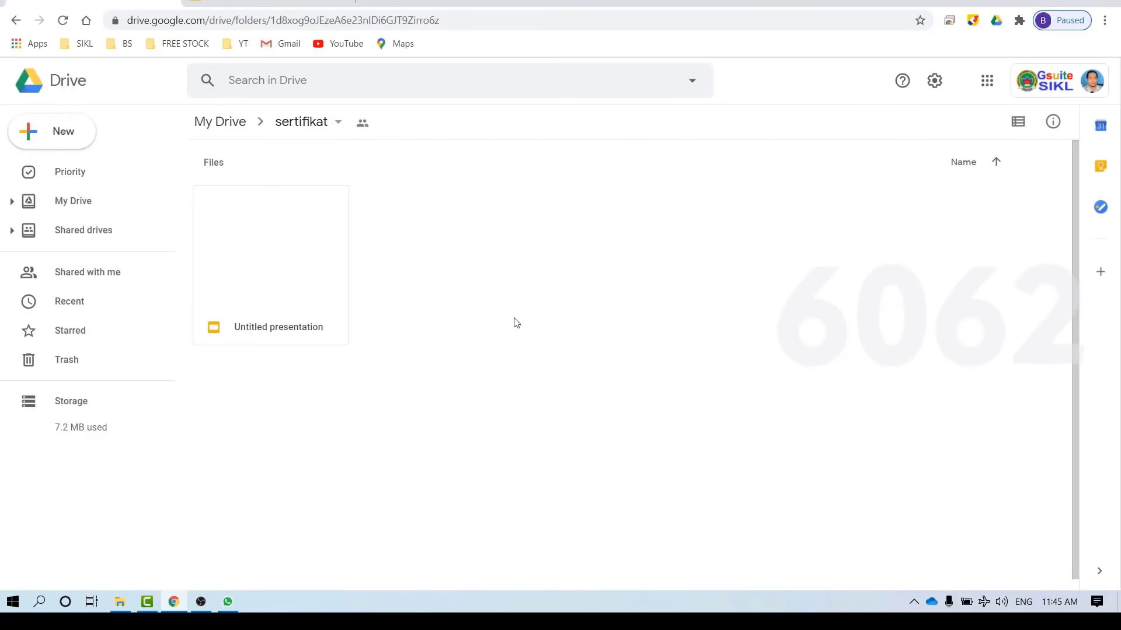
Return to the sertifikat folder in My Drive that holds the SERTIFIKAT presentation.
{"action": "left_click", "coordinate": [16, 21]}
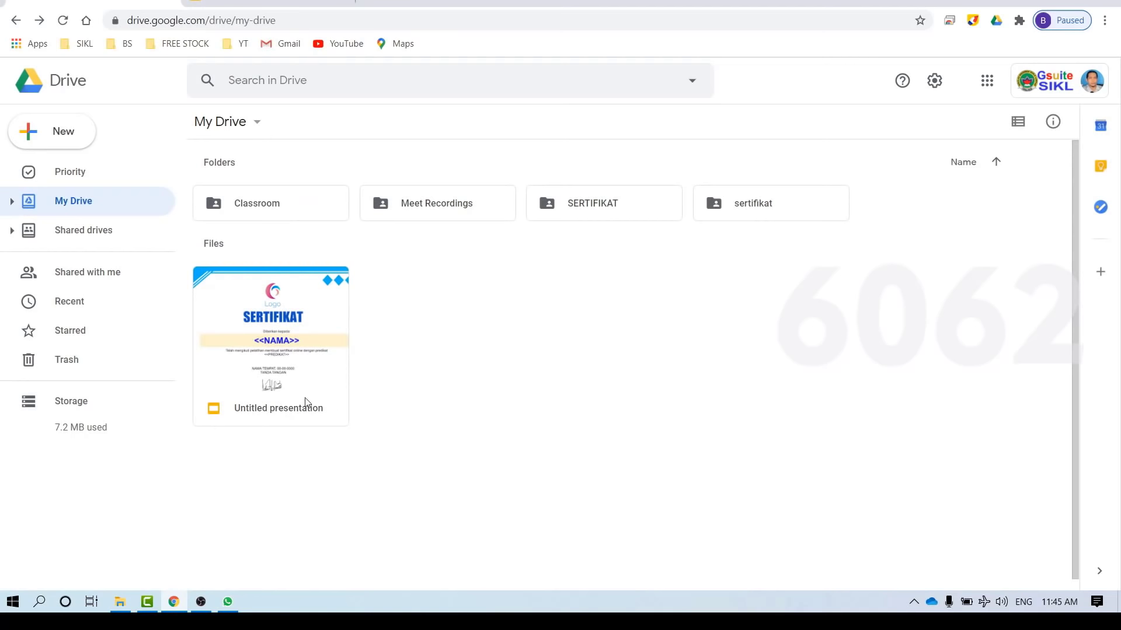
{"action": "key", "text": "alt+Right"}
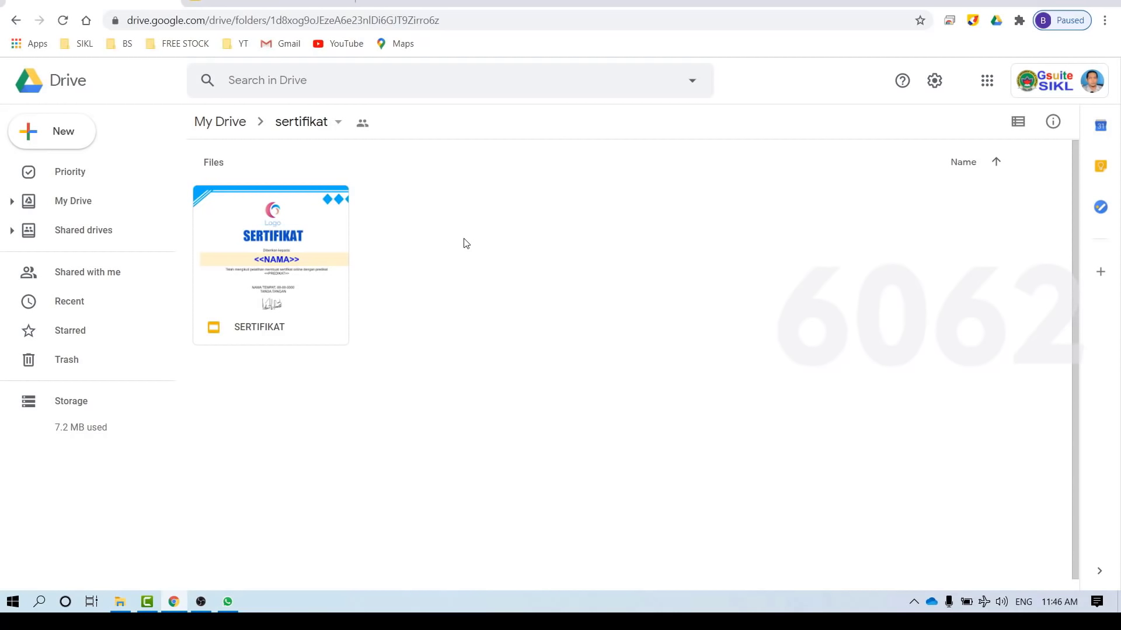
{"action": "left_click", "coordinate": [269, 265]}
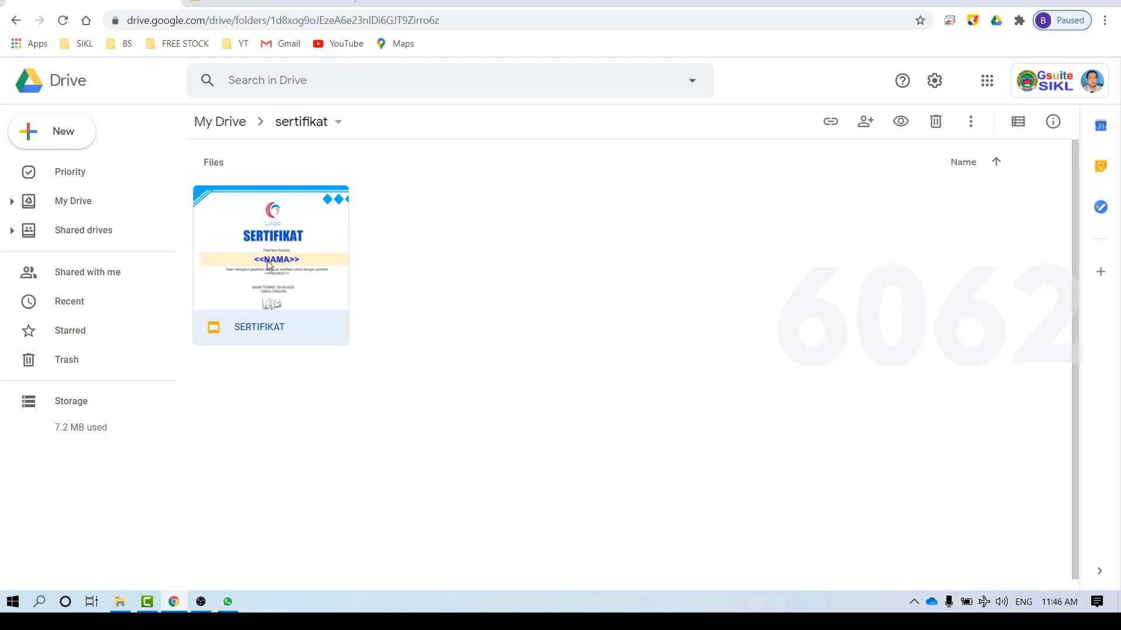
{"action": "left_click", "coordinate": [384, 267]}
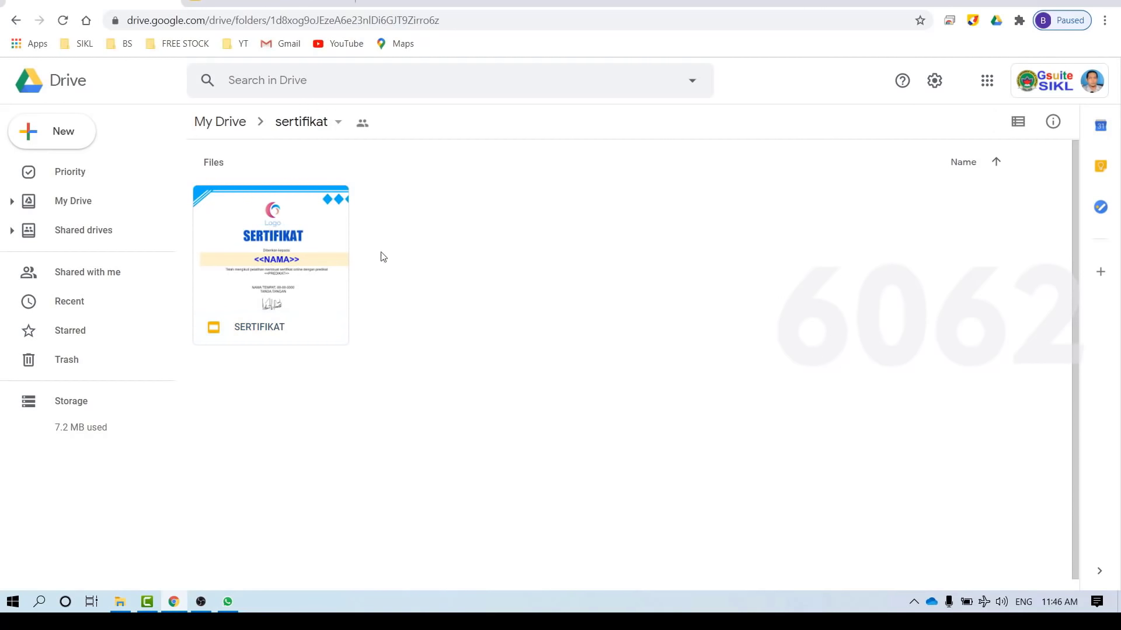
Create a new Google Form in the sertifikat folder, confirming creation in the shared folder.
{"action": "left_click", "coordinate": [72, 149]}
{"action": "mouse_move", "coordinate": [201, 306]}
{"action": "left_click", "coordinate": [321, 312]}
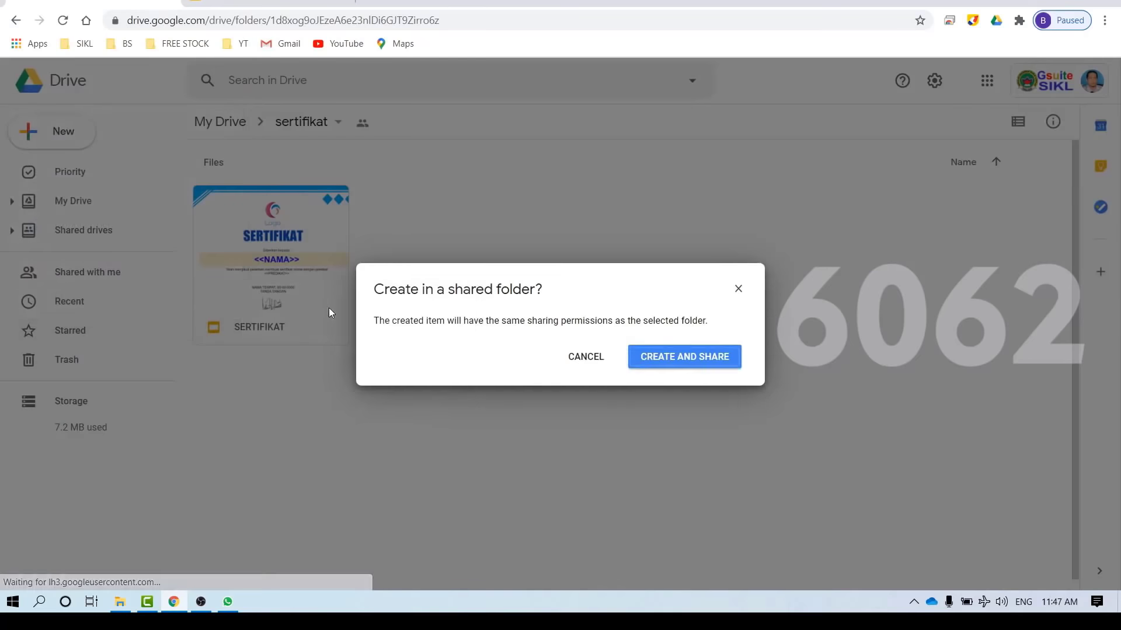
{"action": "left_click", "coordinate": [637, 369]}
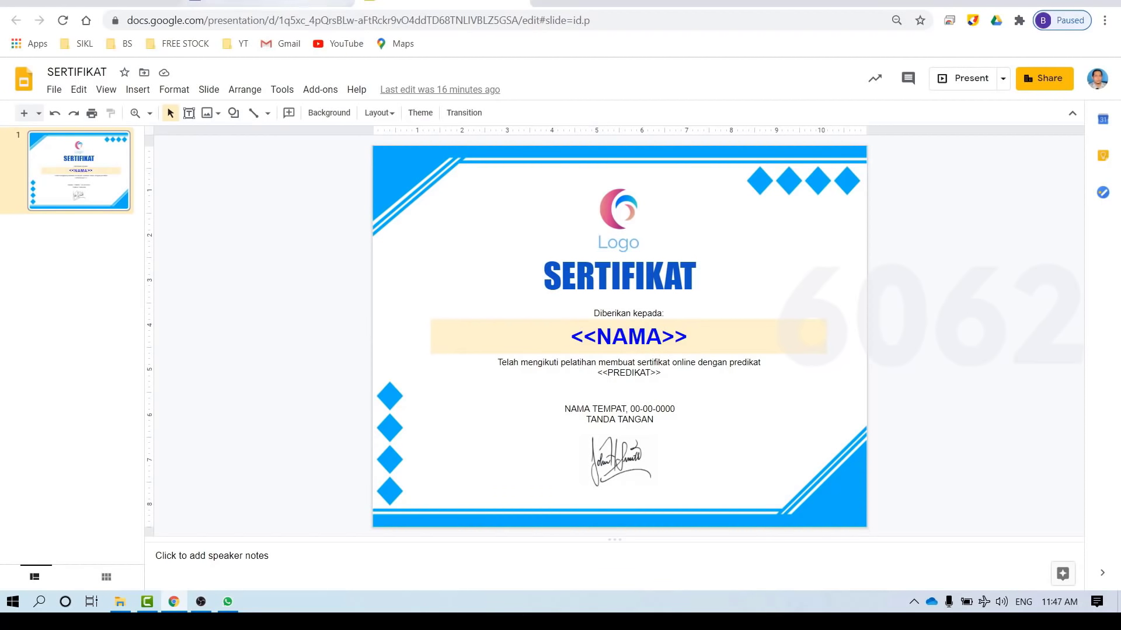
{"action": "left_click", "coordinate": [274, 4]}
Title the form SERTIFIKAT and name the first question NAMA.
{"action": "left_click", "coordinate": [441, 171]}
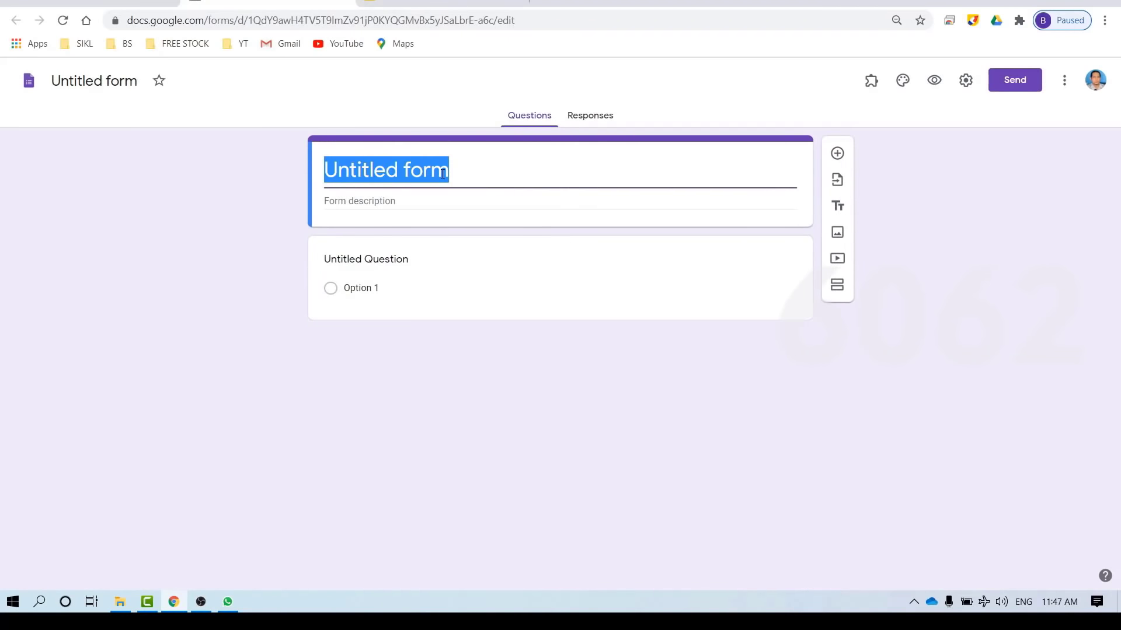
{"action": "type", "text": "SERTIFIKAT"}
{"action": "left_click", "coordinate": [419, 260]}
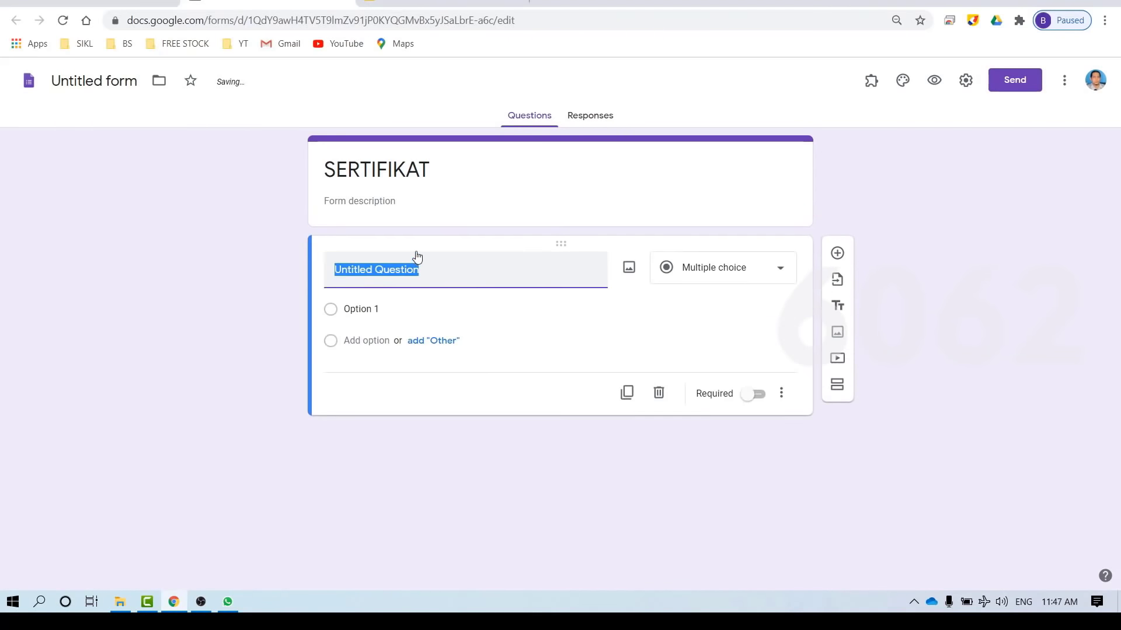
{"action": "type", "text": "NA"}
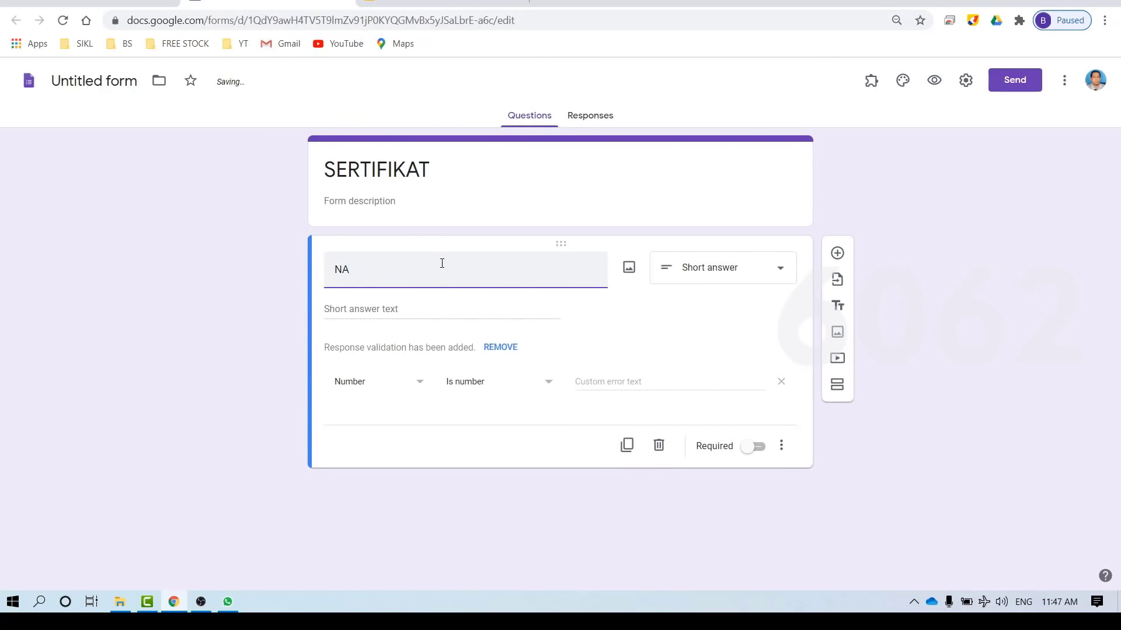
{"action": "type", "text": "MA"}
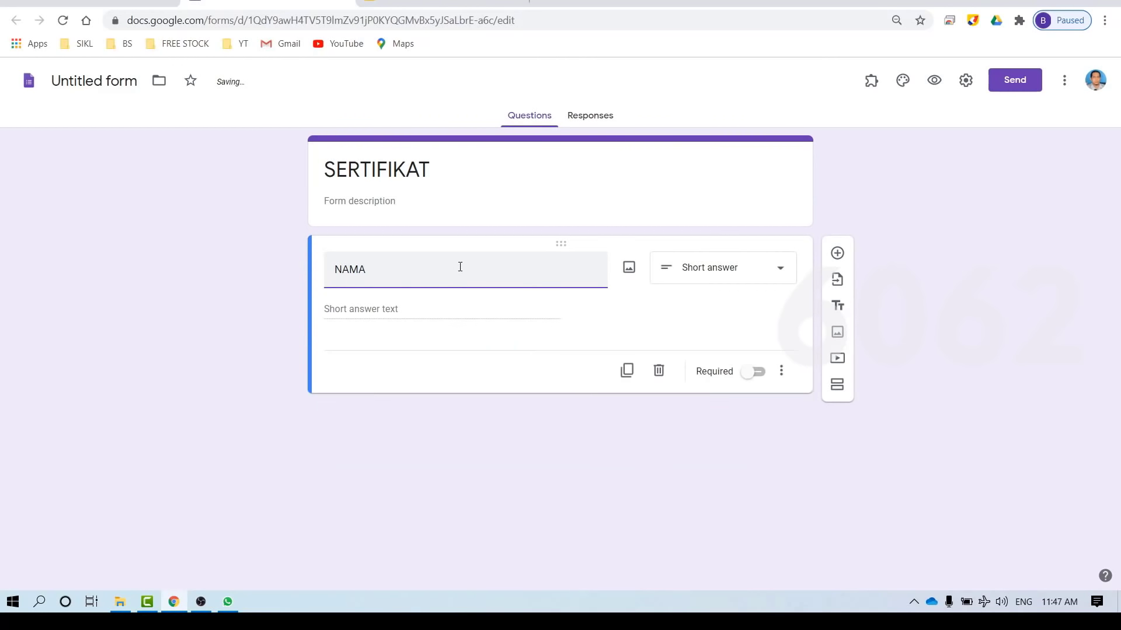
Make NAMA a required short-answer question and add a second question.
{"action": "left_click", "coordinate": [778, 273]}
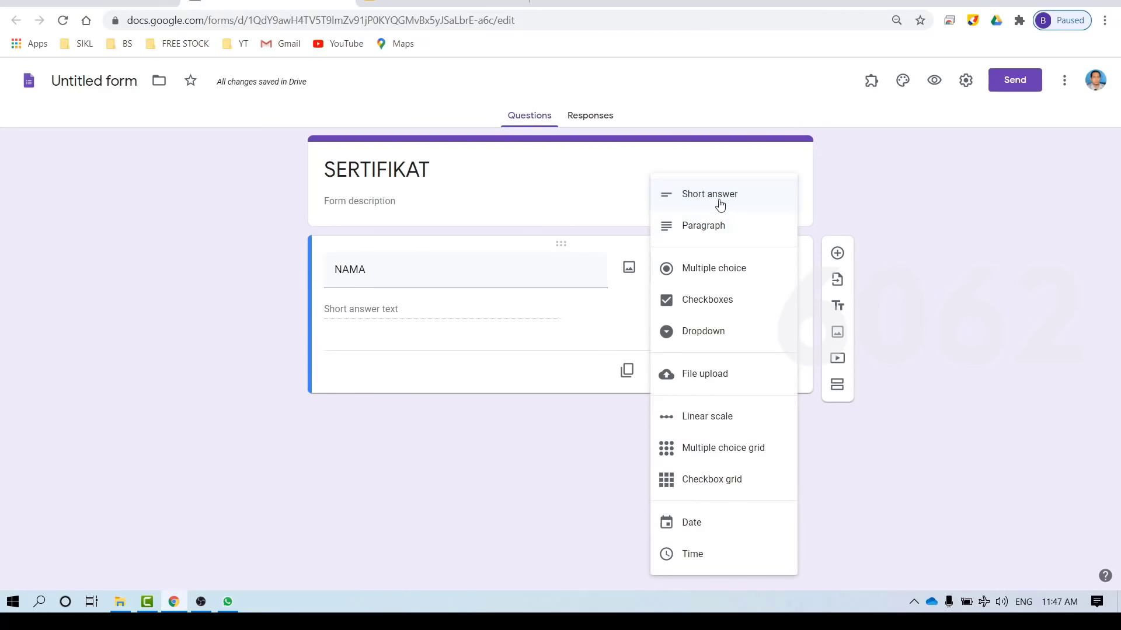
{"action": "left_click", "coordinate": [720, 205]}
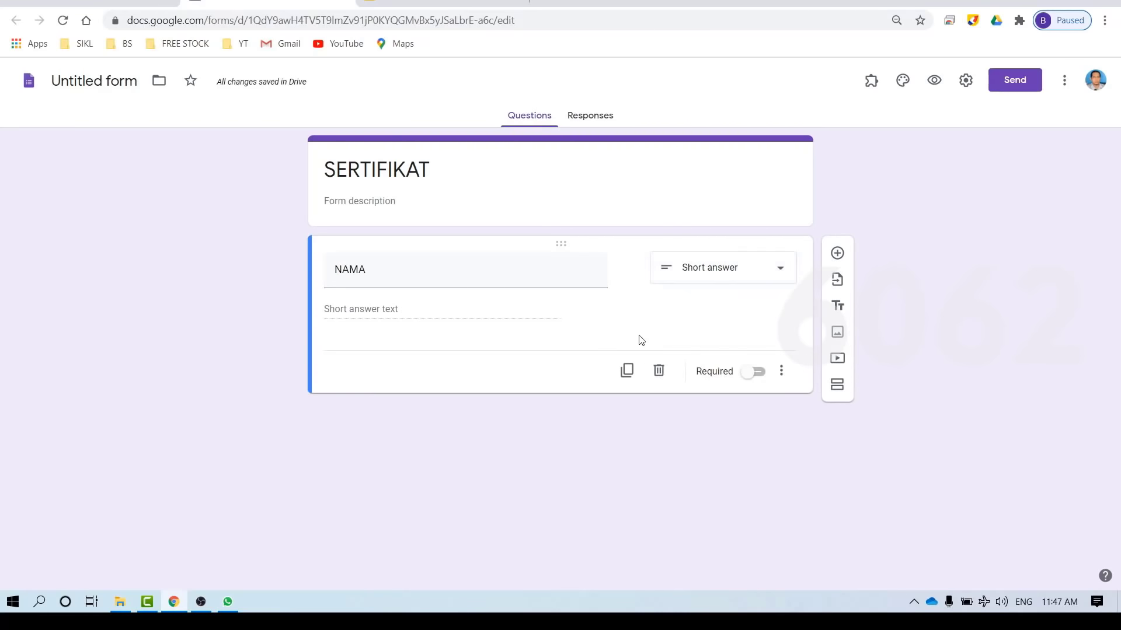
{"action": "left_click", "coordinate": [762, 380]}
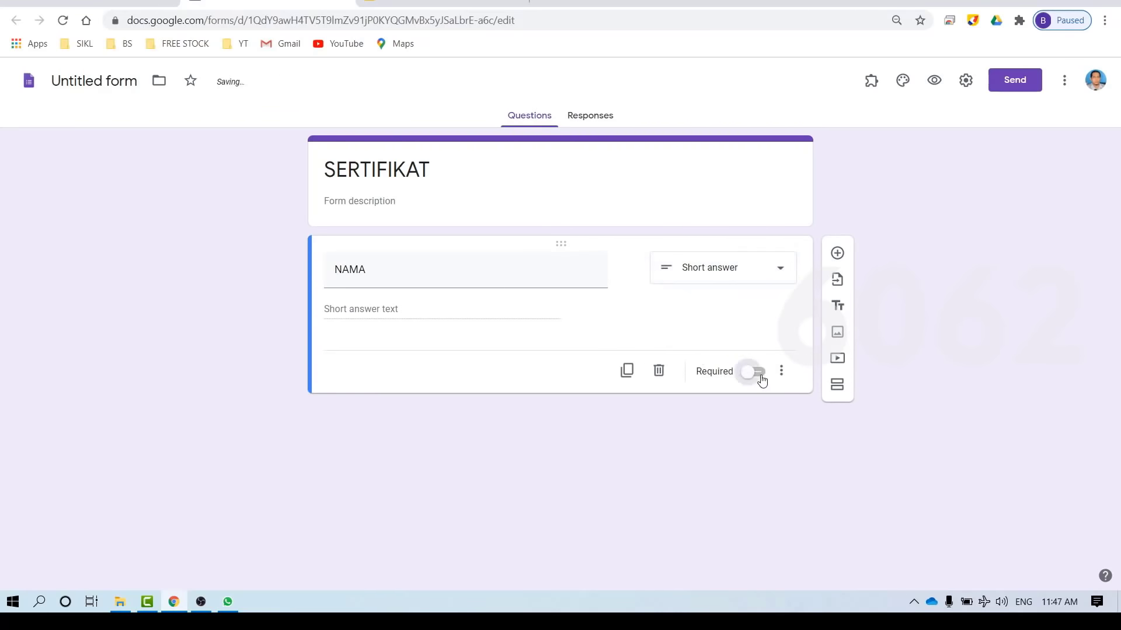
{"action": "left_click", "coordinate": [846, 257]}
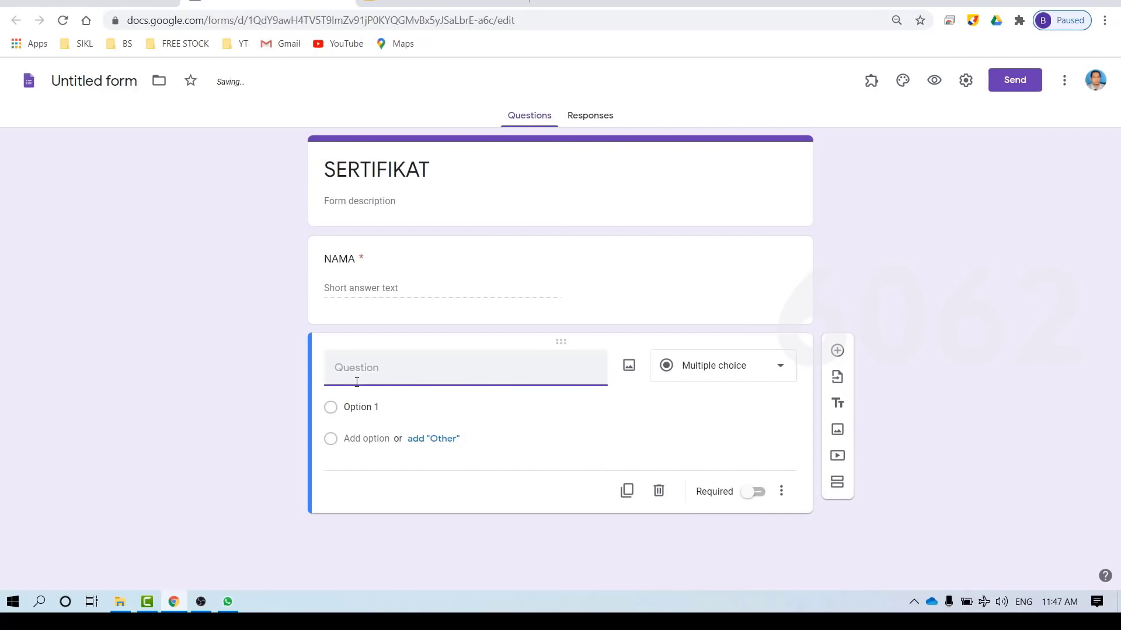
Title the second question PREDIKAT.
{"action": "left_click", "coordinate": [443, 3]}
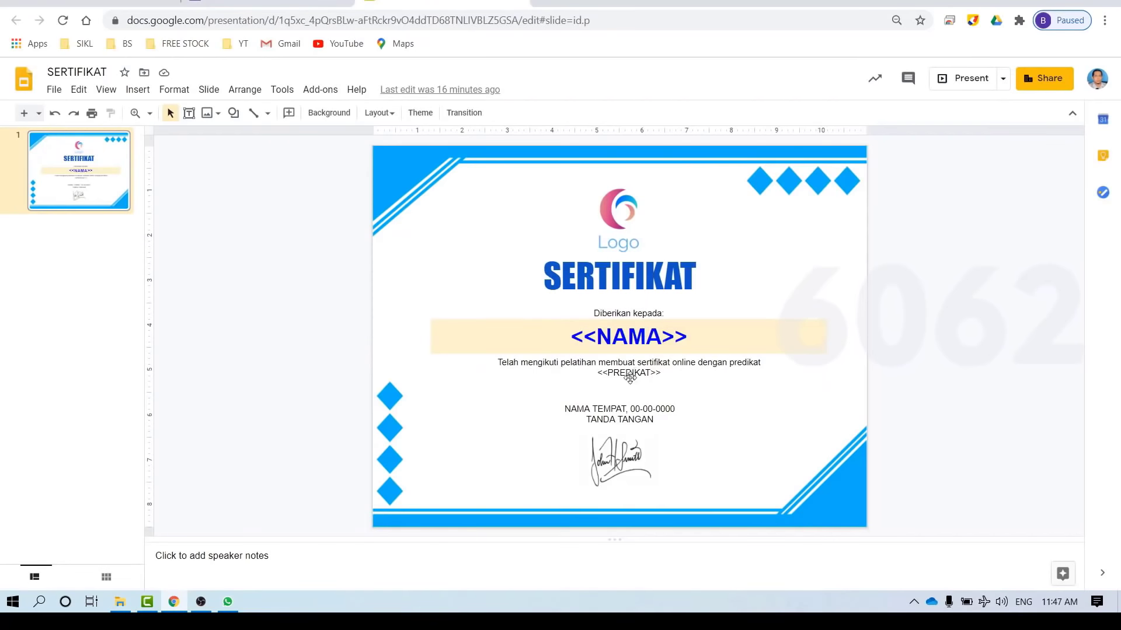
{"action": "left_click", "coordinate": [269, 3]}
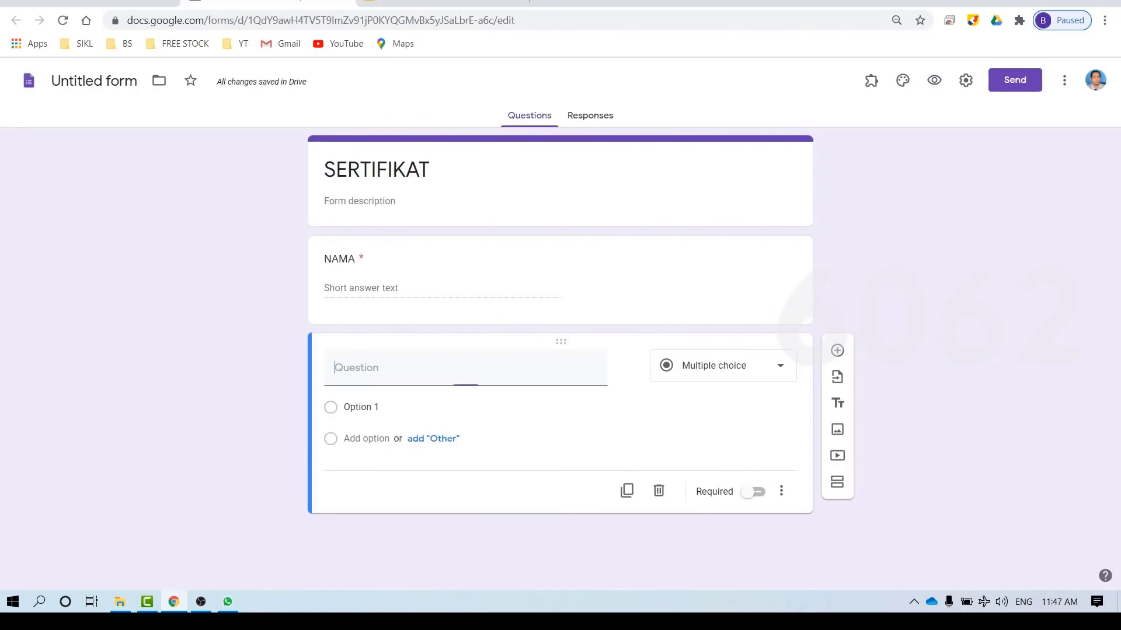
{"action": "type", "text": "P"}
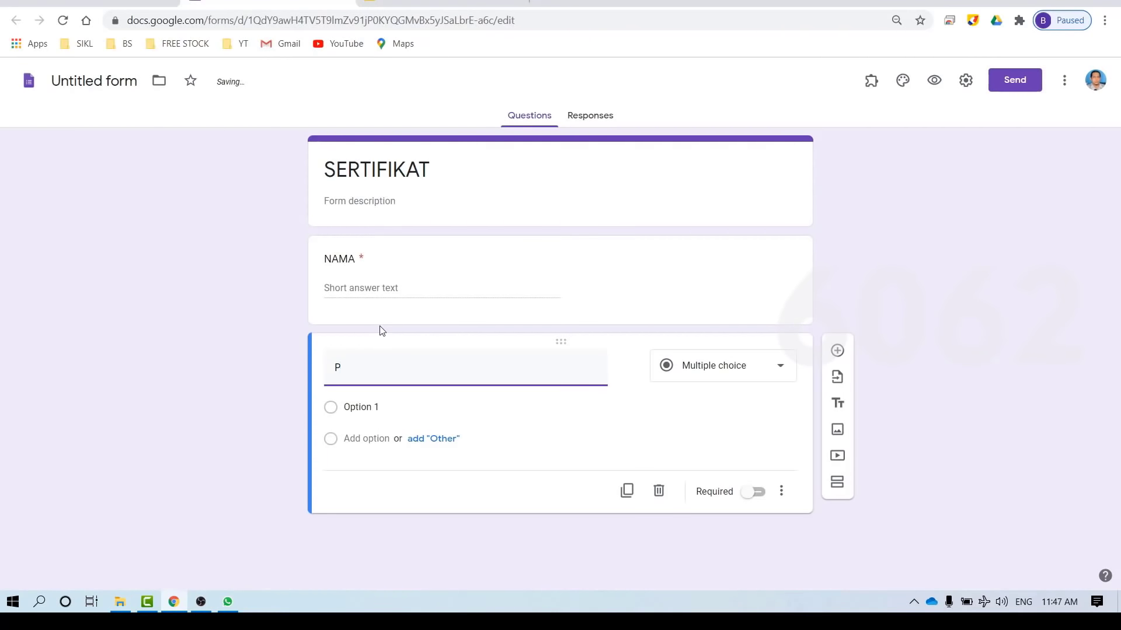
{"action": "type", "text": "REDIK"}
{"action": "type", "text": "AT"}
{"action": "key", "text": "BackSpace"}
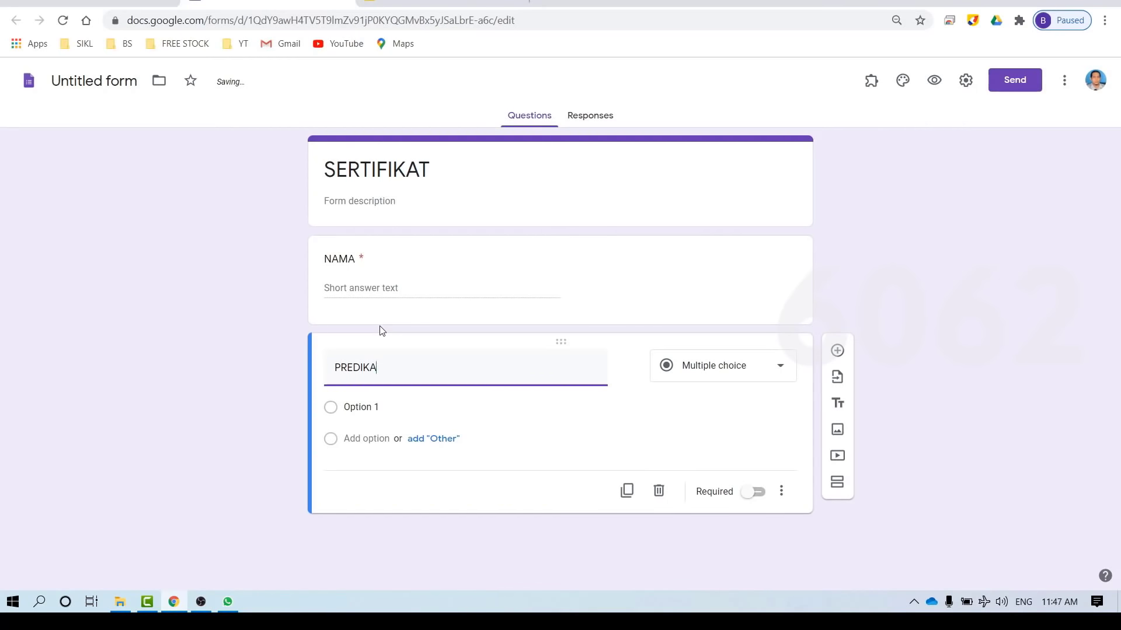
{"action": "type", "text": "T"}
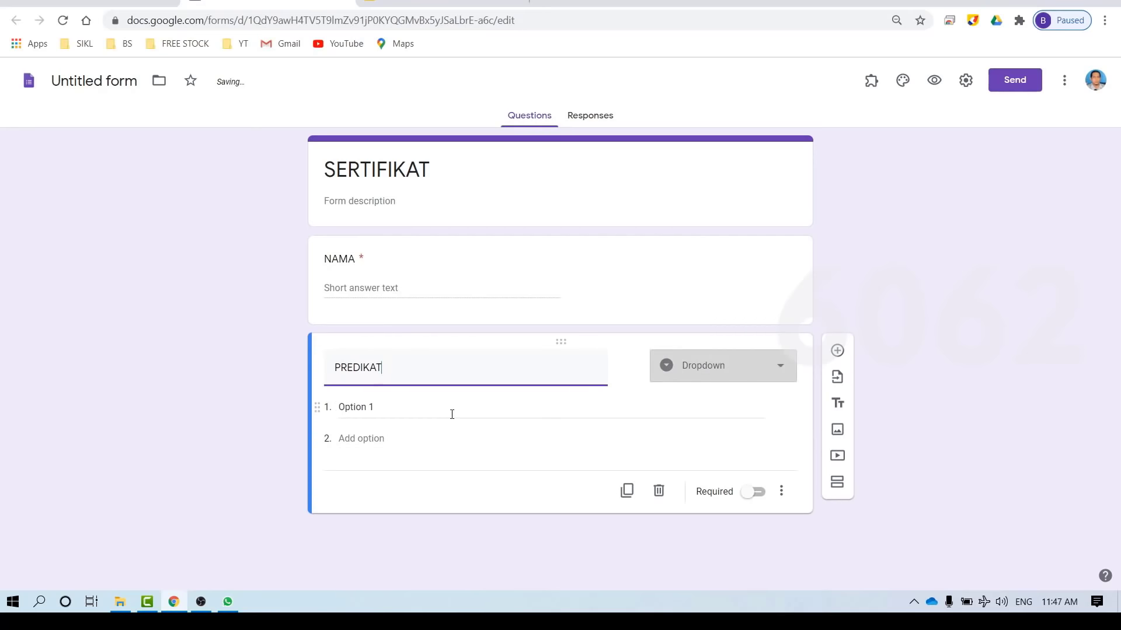
Enter dropdown options BAIK and 'SANAT BAIK' for PREDIKAT.
{"action": "left_click", "coordinate": [464, 408]}
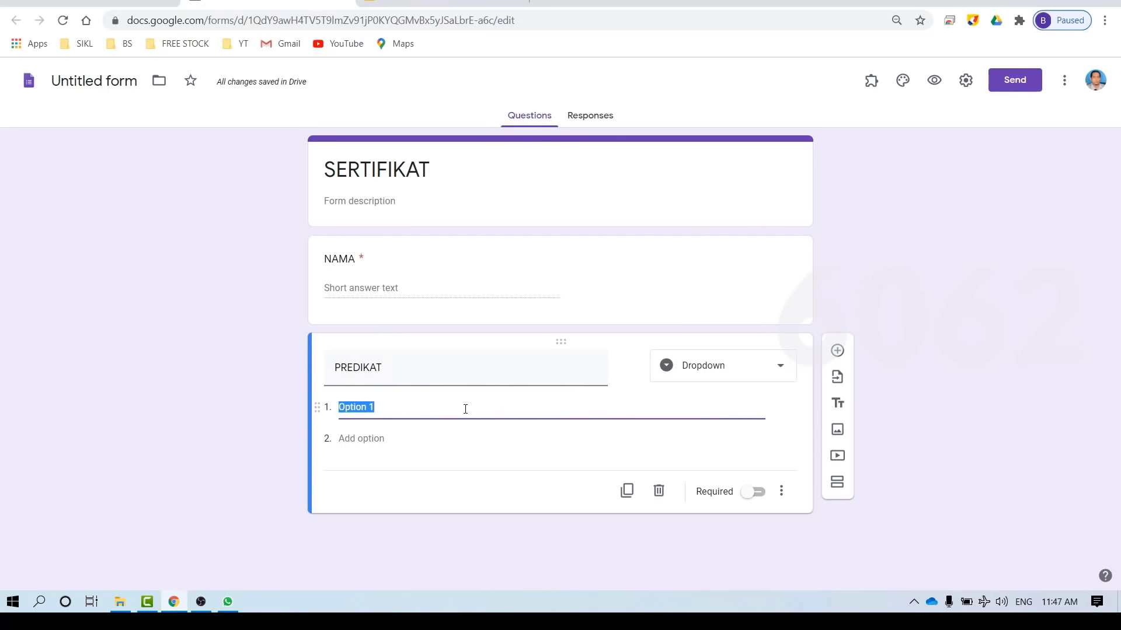
{"action": "type", "text": "BAIK"}
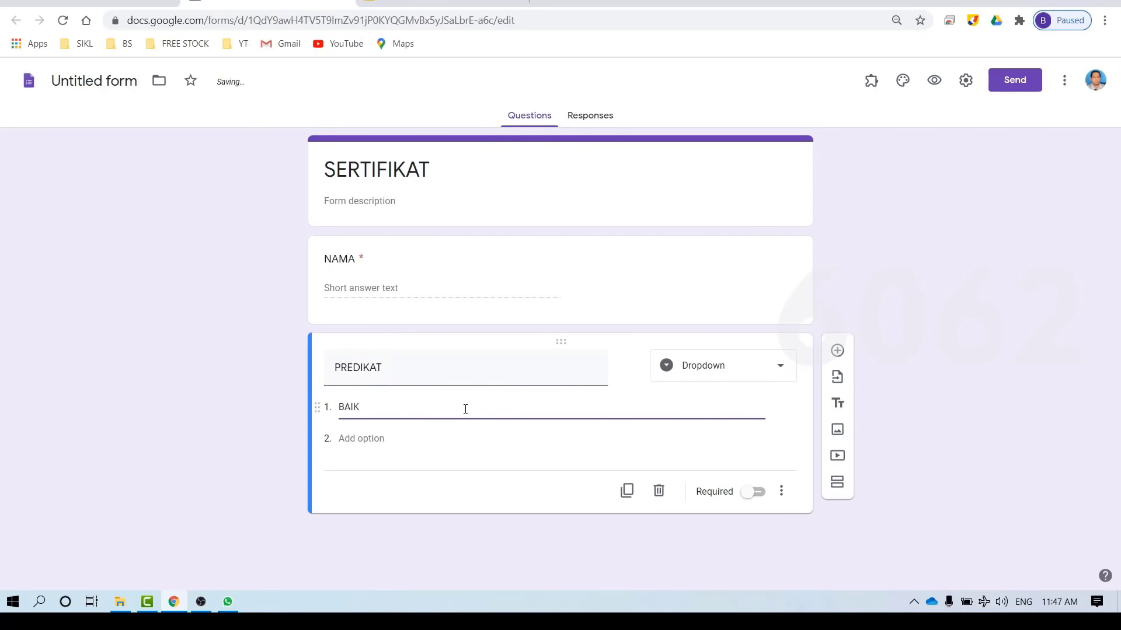
{"action": "key", "text": "Return"}
{"action": "type", "text": "SANAT BAIK"}
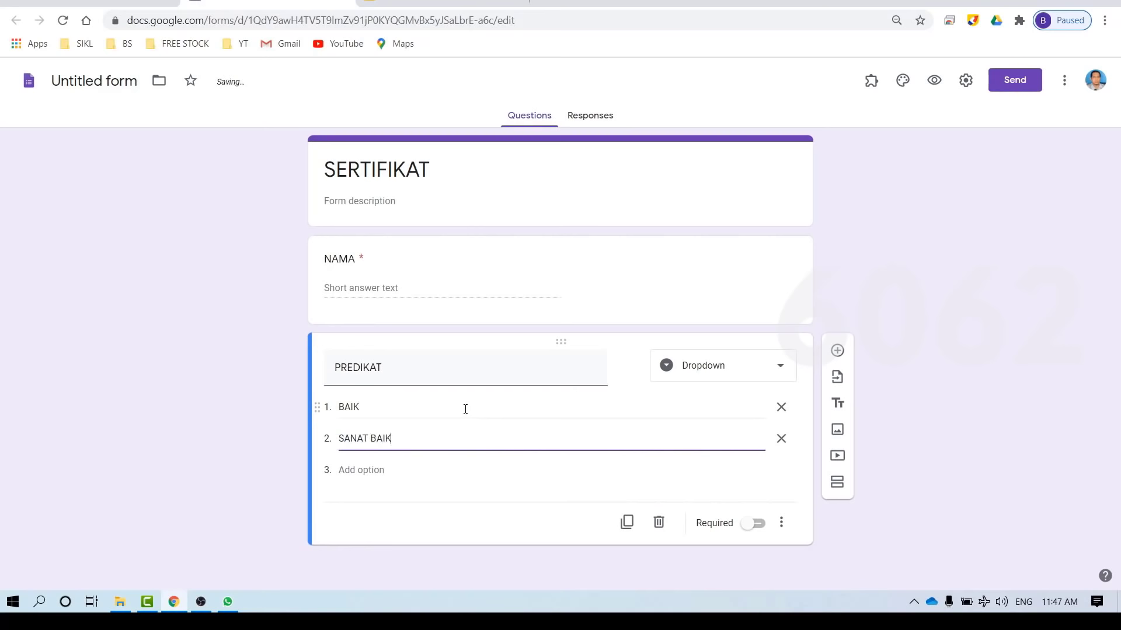
{"action": "key", "text": "Return"}
{"action": "key", "text": "BackSpace"}
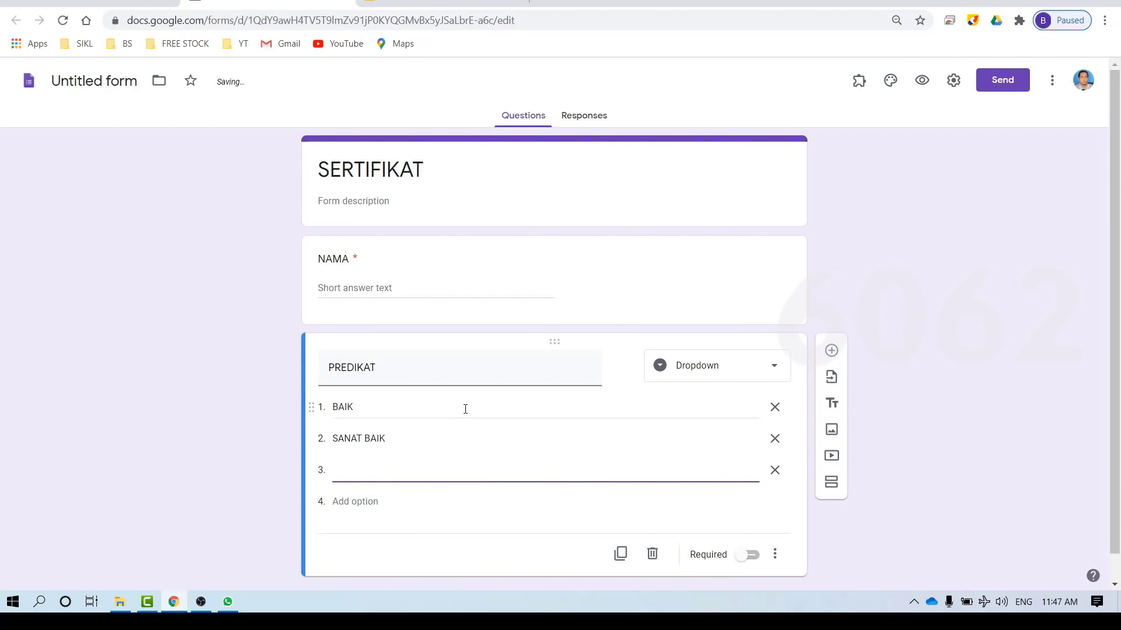
Correct the option to SANGAT BAIK, add MEMUASKAN, remove the extra option, add a question.
{"action": "triple_click", "coordinate": [461, 436]}
{"action": "type", "text": "SA"}
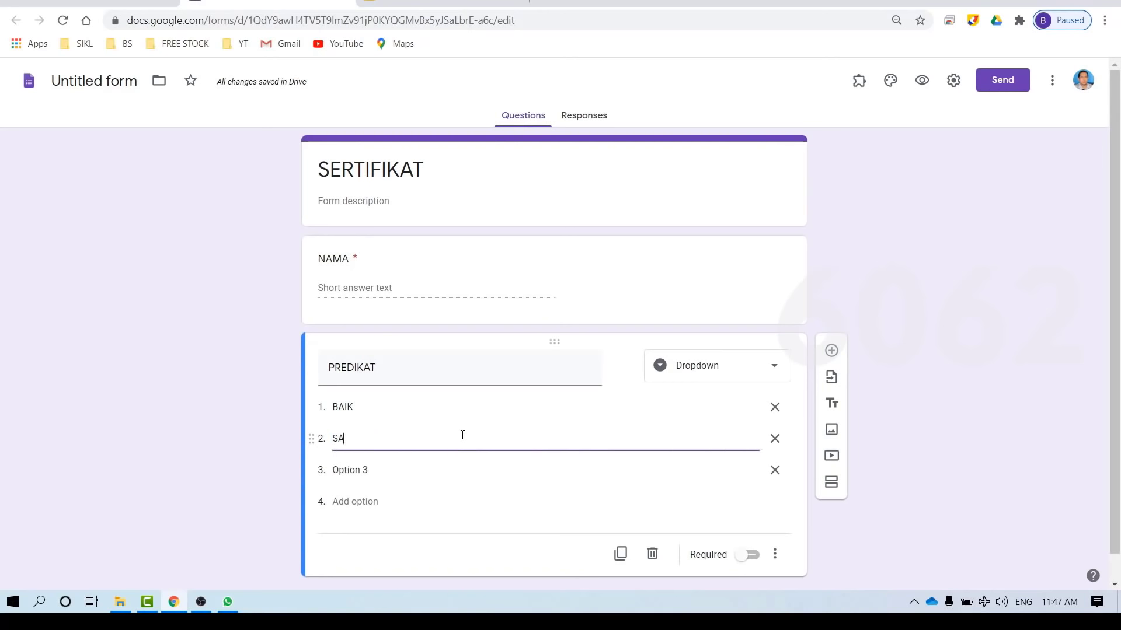
{"action": "type", "text": "NGAT BAIK"}
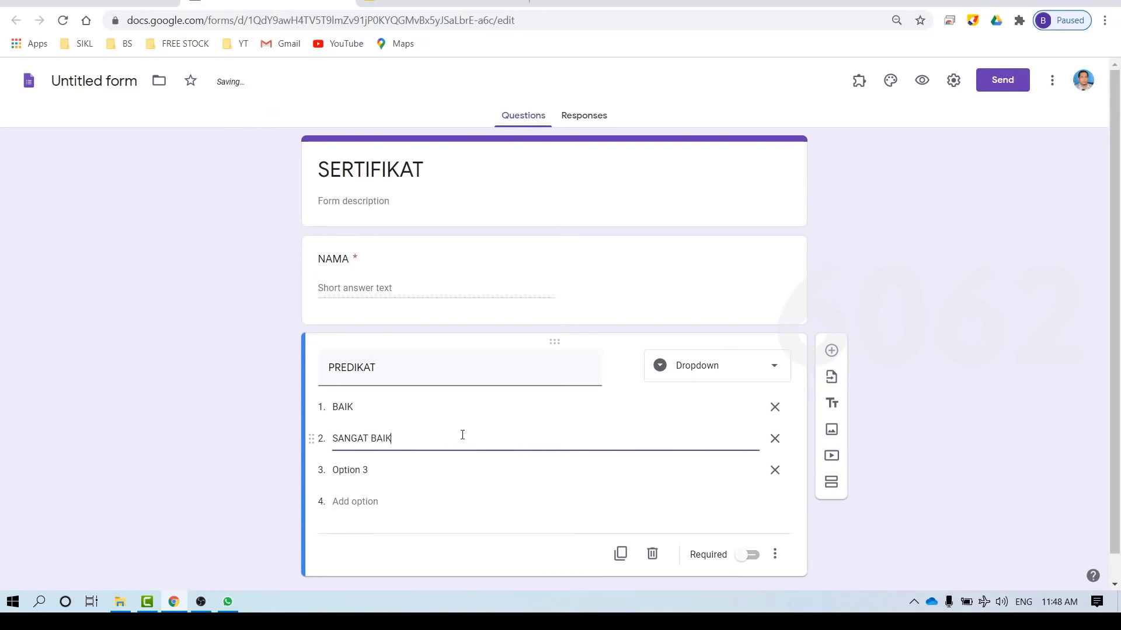
{"action": "key", "text": "Return"}
{"action": "type", "text": "MEMUASKAN"}
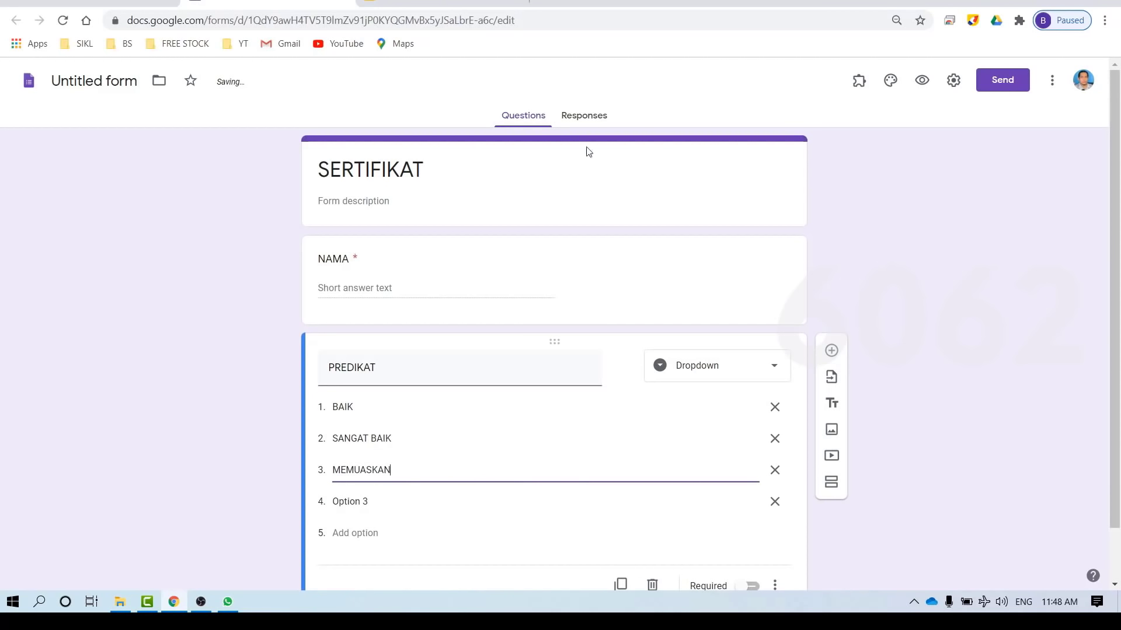
{"action": "left_click", "coordinate": [775, 501]}
{"action": "left_click", "coordinate": [253, 222]}
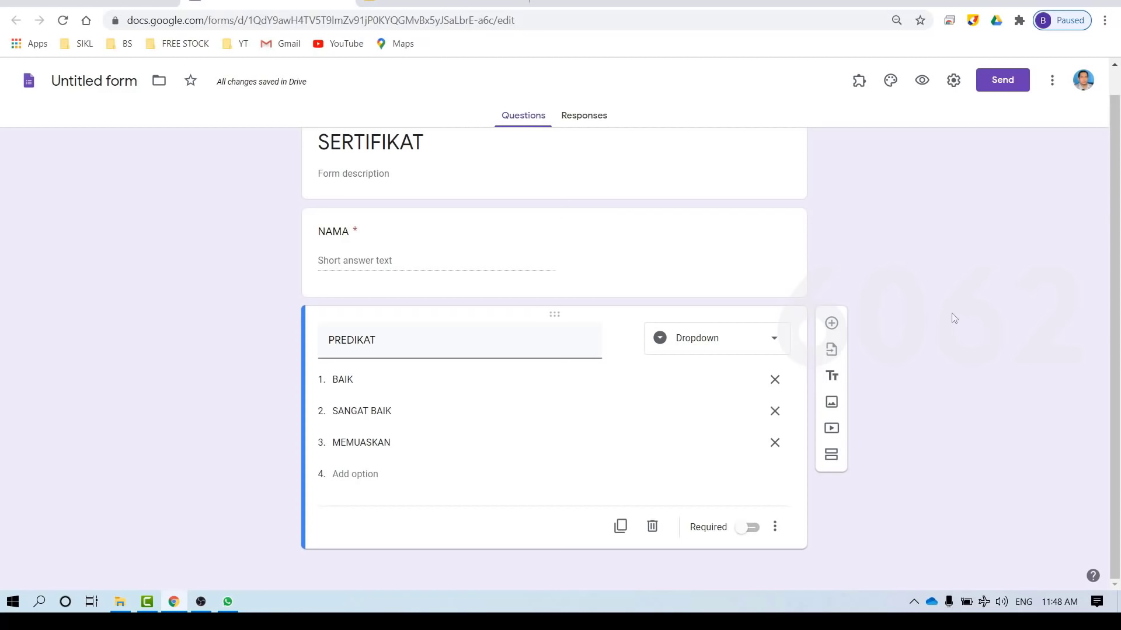
{"action": "left_click", "coordinate": [832, 325]}
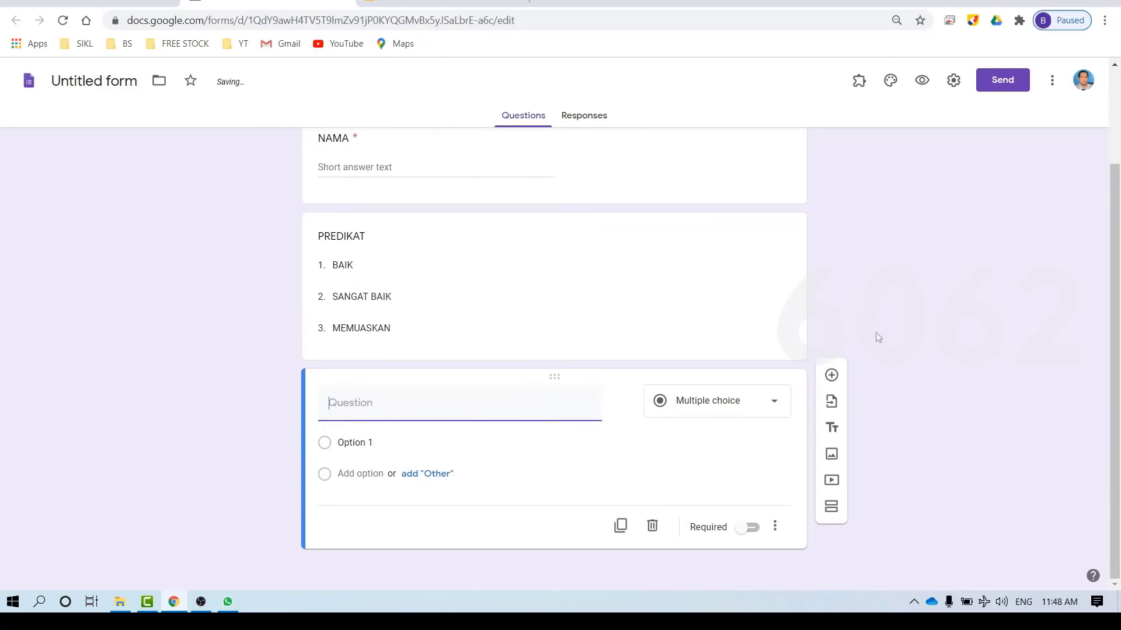
Make the new question a required short-answer question titled EMAL.
{"action": "left_click", "coordinate": [769, 403]}
{"action": "left_click", "coordinate": [422, 422]}
{"action": "type", "text": "E"}
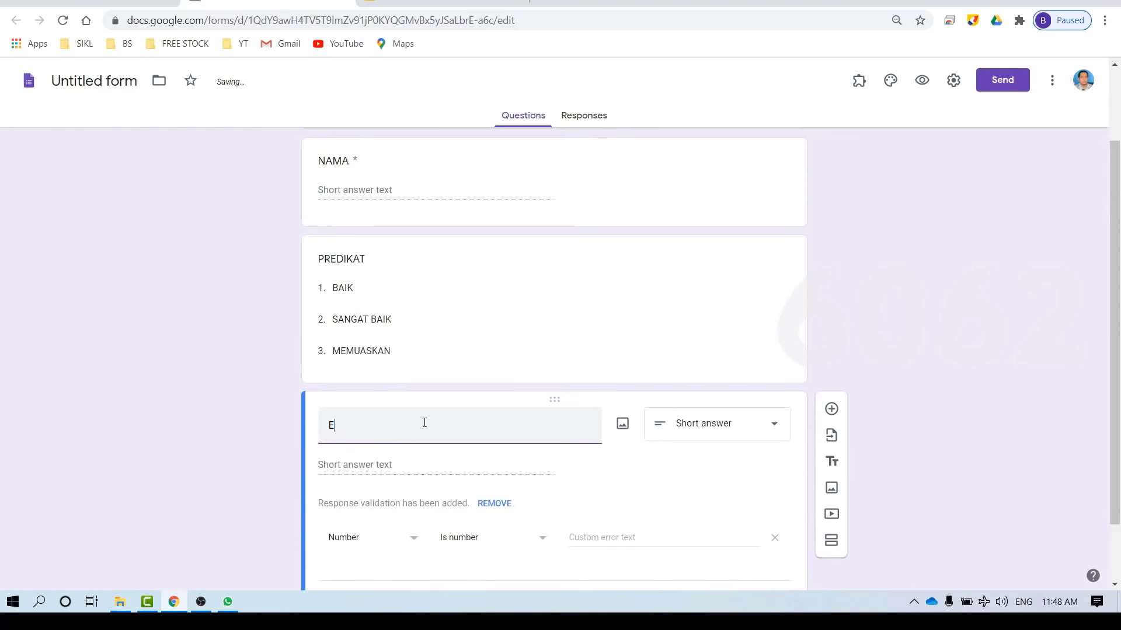
{"action": "type", "text": "MAL"}
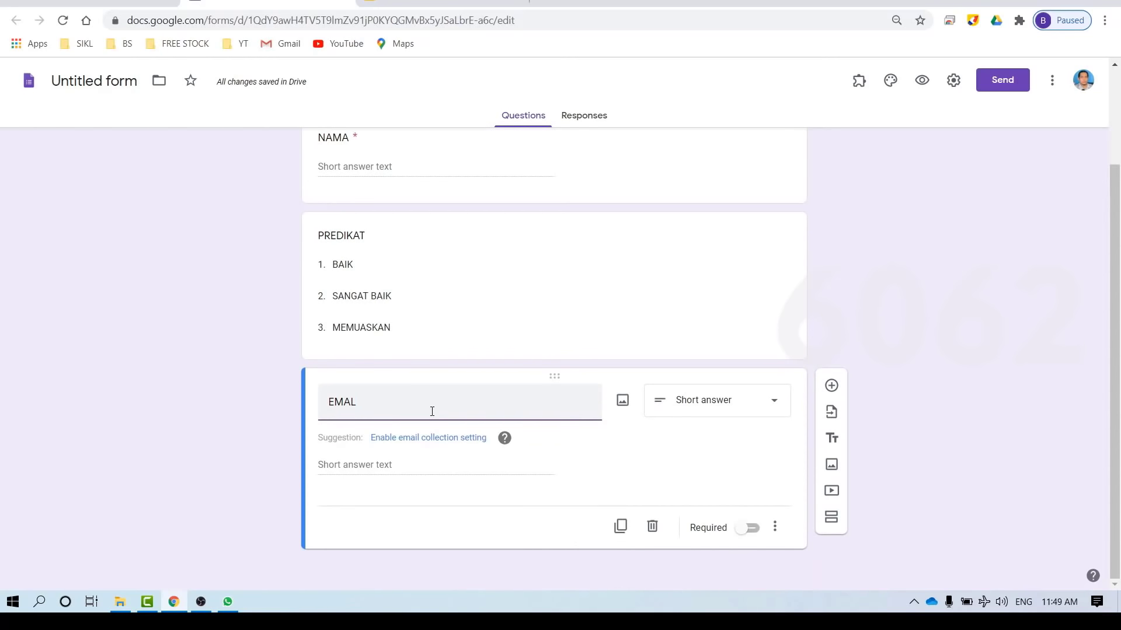
{"action": "left_click", "coordinate": [456, 3]}
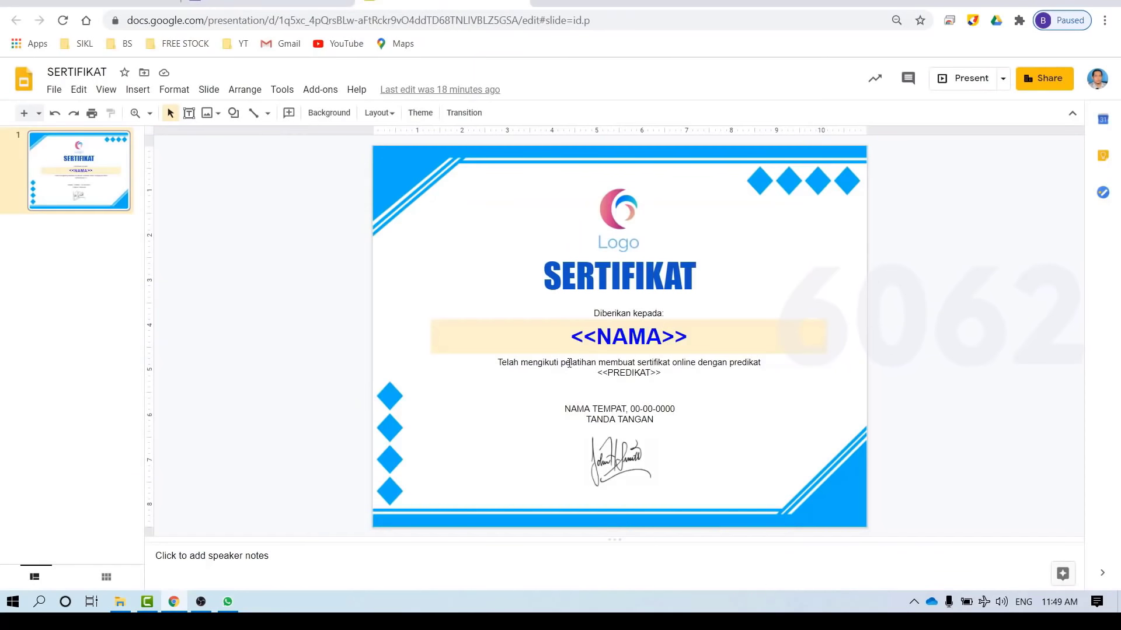
{"action": "left_click", "coordinate": [339, 4]}
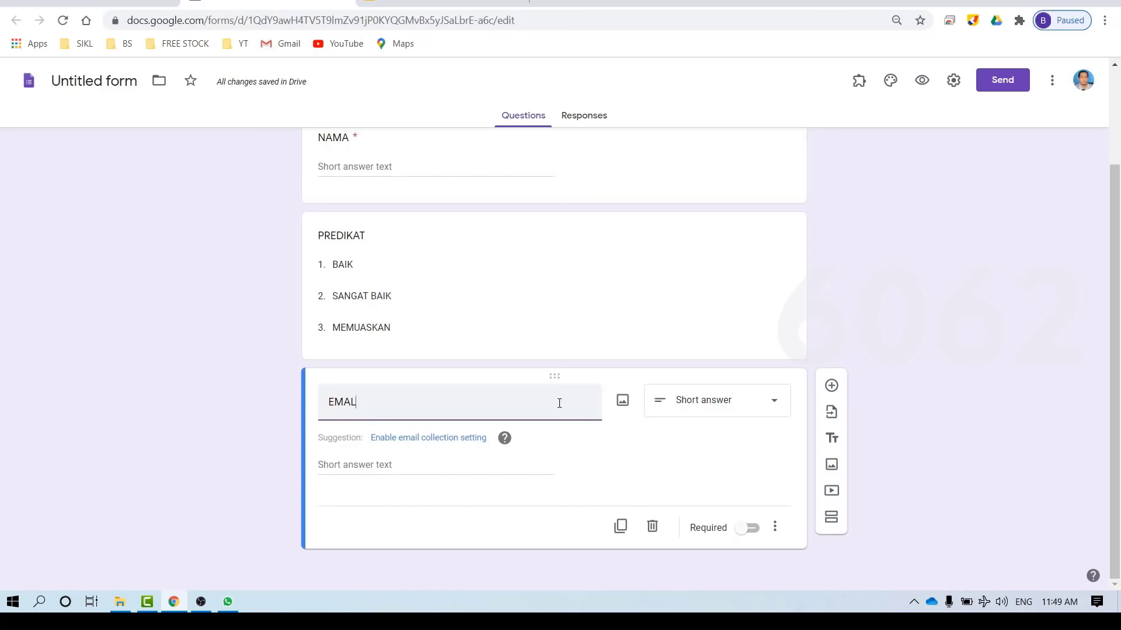
{"action": "left_click", "coordinate": [749, 529]}
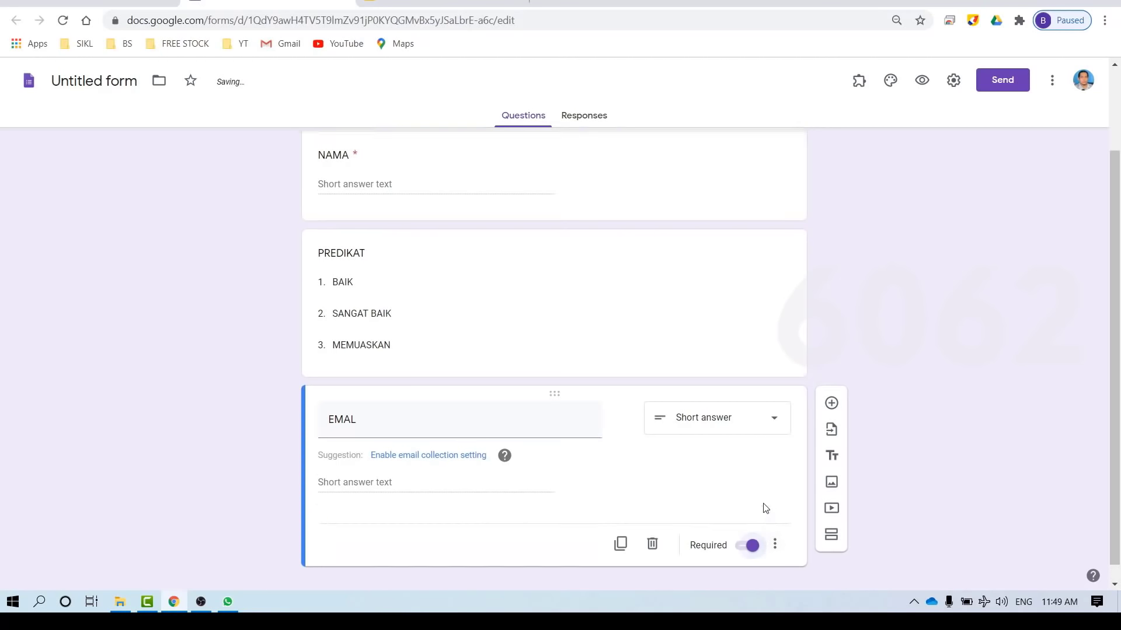
Make PREDIKAT required too, then show the form's Responses view.
{"action": "scroll", "coordinate": [658, 373], "scroll_direction": "up", "scroll_amount": 2}
{"action": "left_click", "coordinate": [658, 373]}
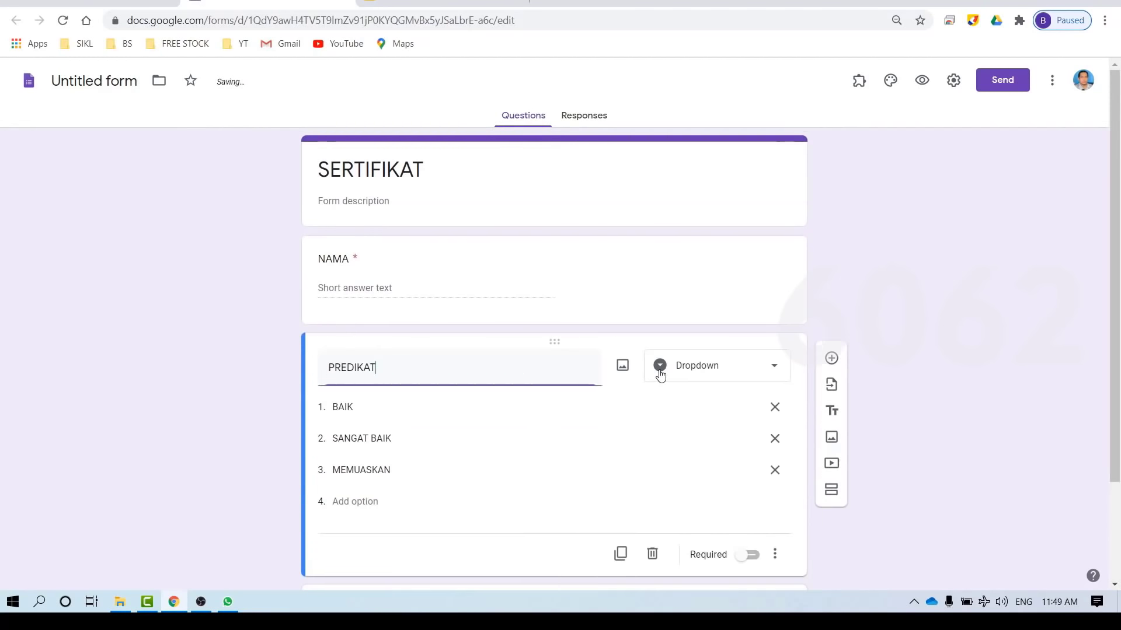
{"action": "left_click", "coordinate": [751, 556]}
{"action": "scroll", "coordinate": [605, 413], "scroll_direction": "down", "scroll_amount": 2}
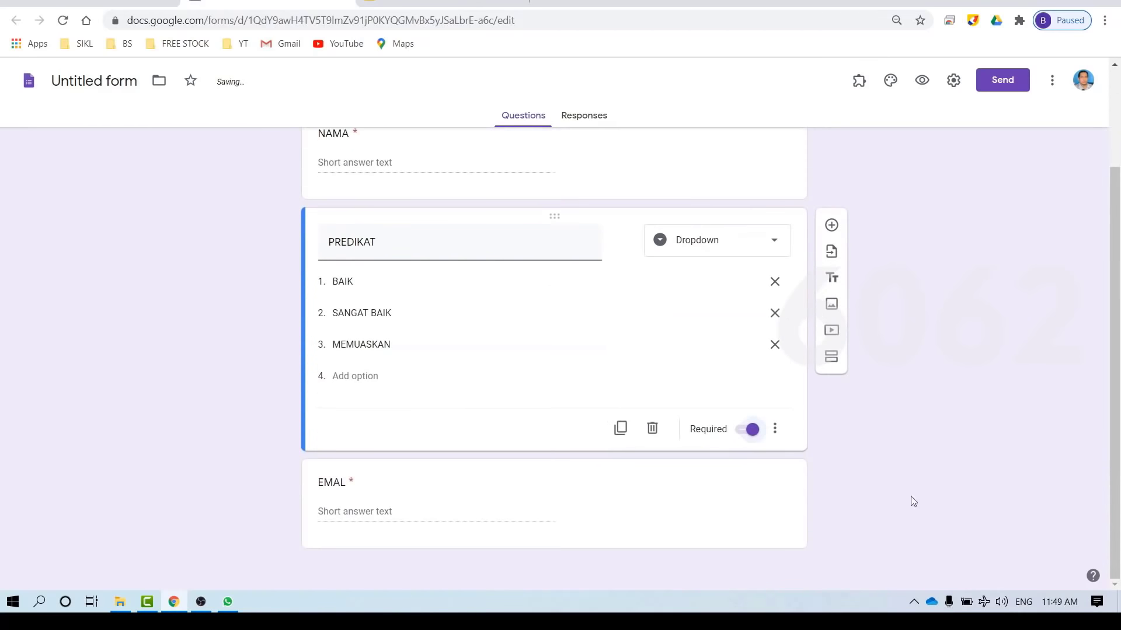
{"action": "scroll", "coordinate": [672, 430], "scroll_direction": "up", "scroll_amount": 2}
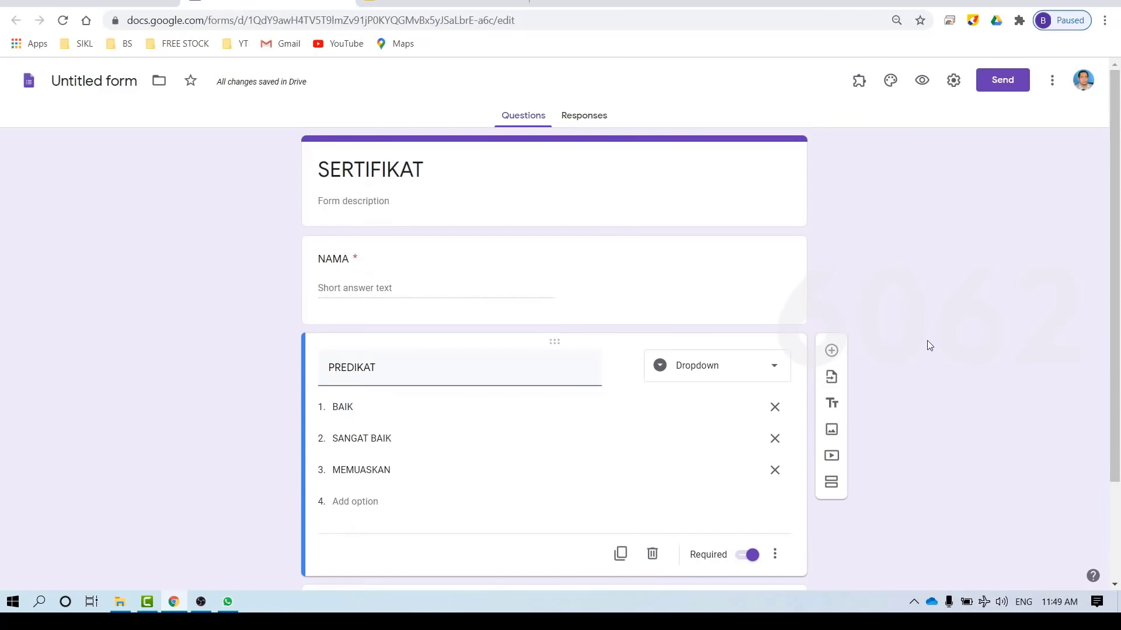
{"action": "left_click", "coordinate": [586, 116]}
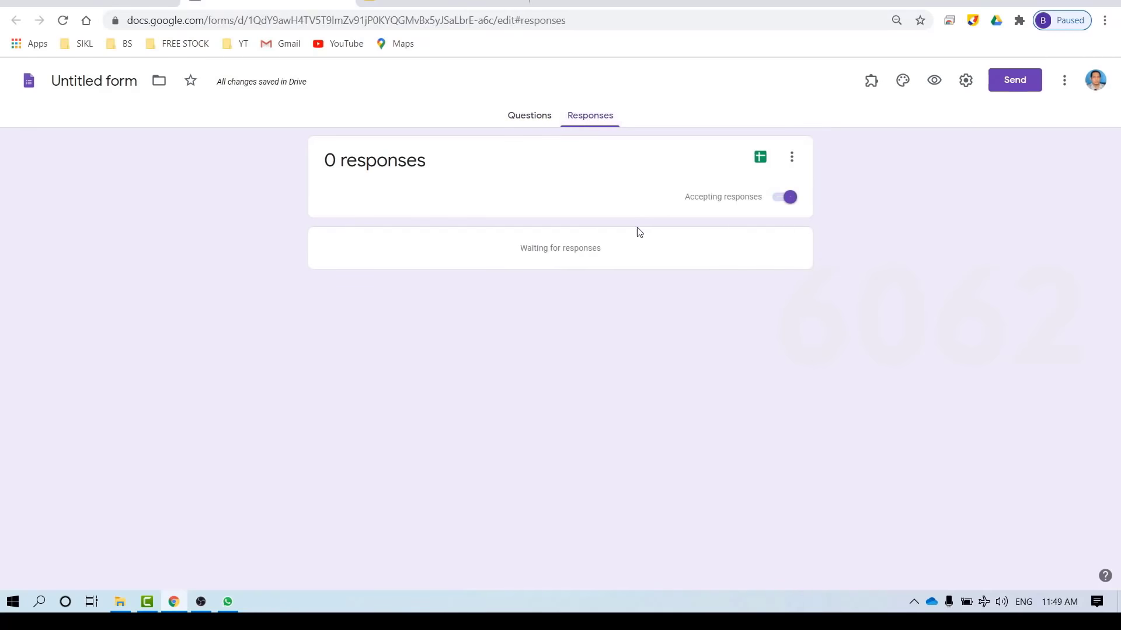
Link the form to a new responses spreadsheet and switch to it in Sheets.
{"action": "left_click", "coordinate": [530, 116]}
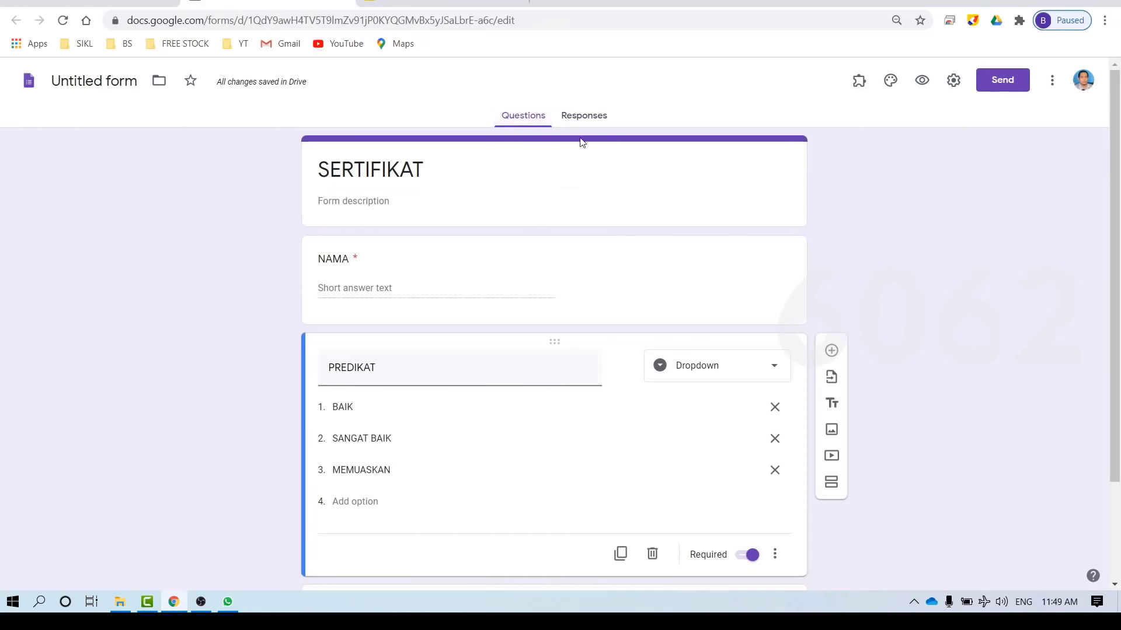
{"action": "left_click", "coordinate": [586, 116]}
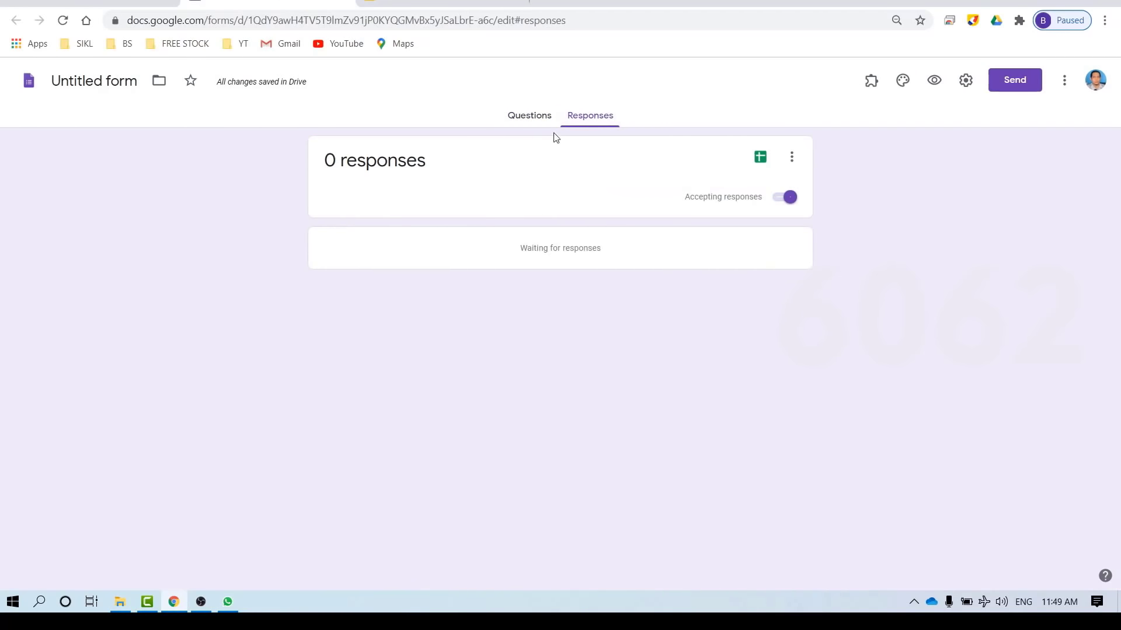
{"action": "left_click", "coordinate": [762, 158]}
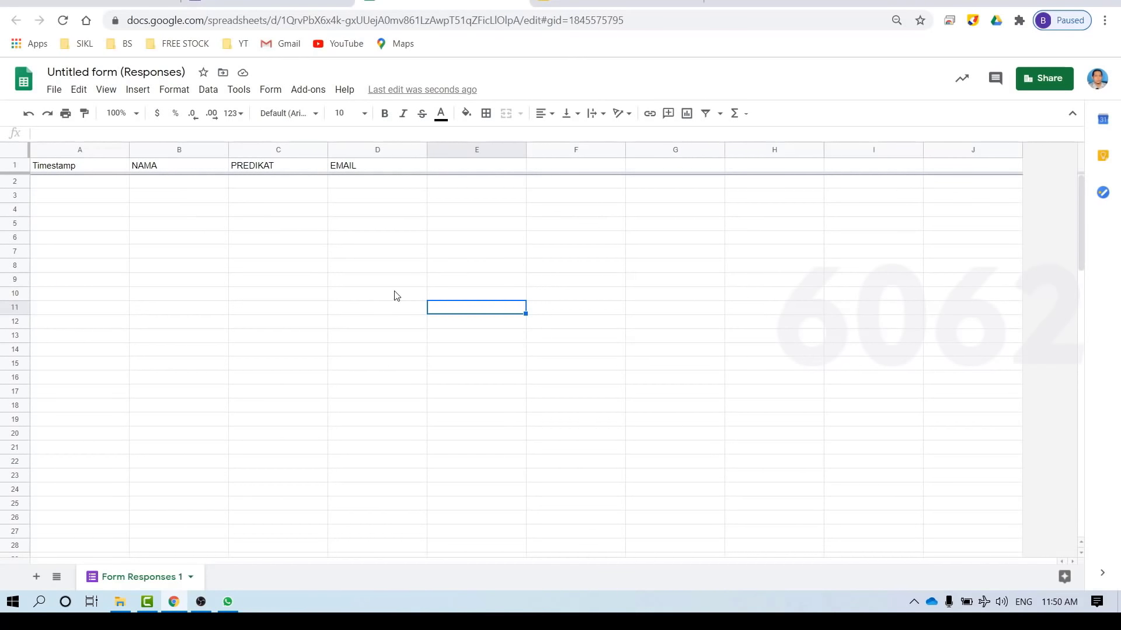
{"action": "left_click", "coordinate": [600, 280]}
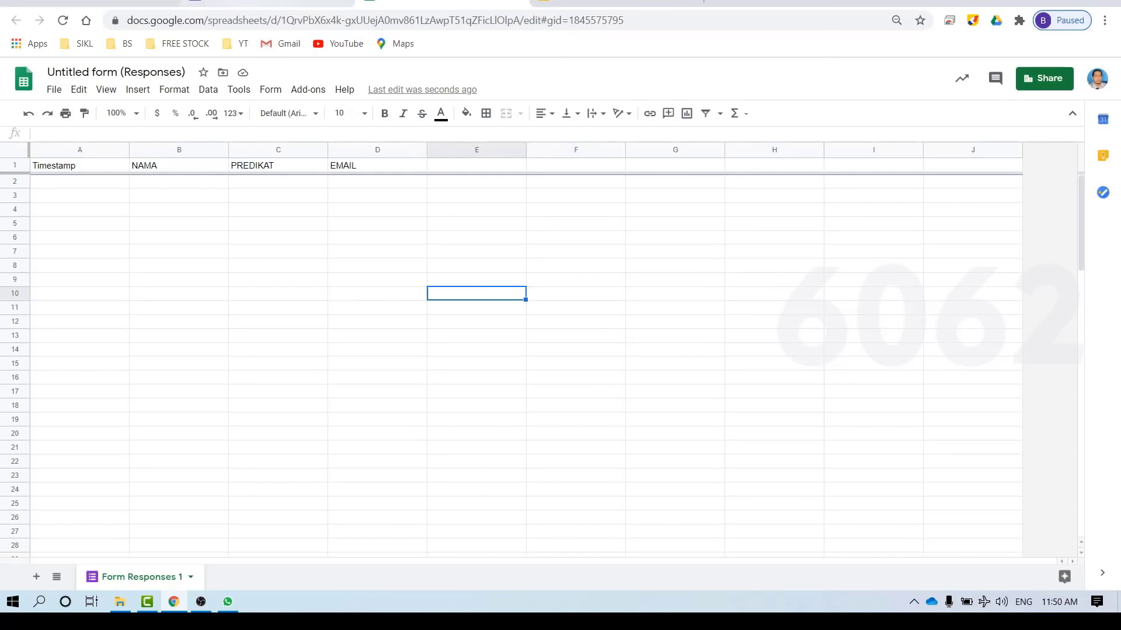
{"action": "left_click", "coordinate": [268, 3]}
{"action": "left_click", "coordinate": [127, 81]}
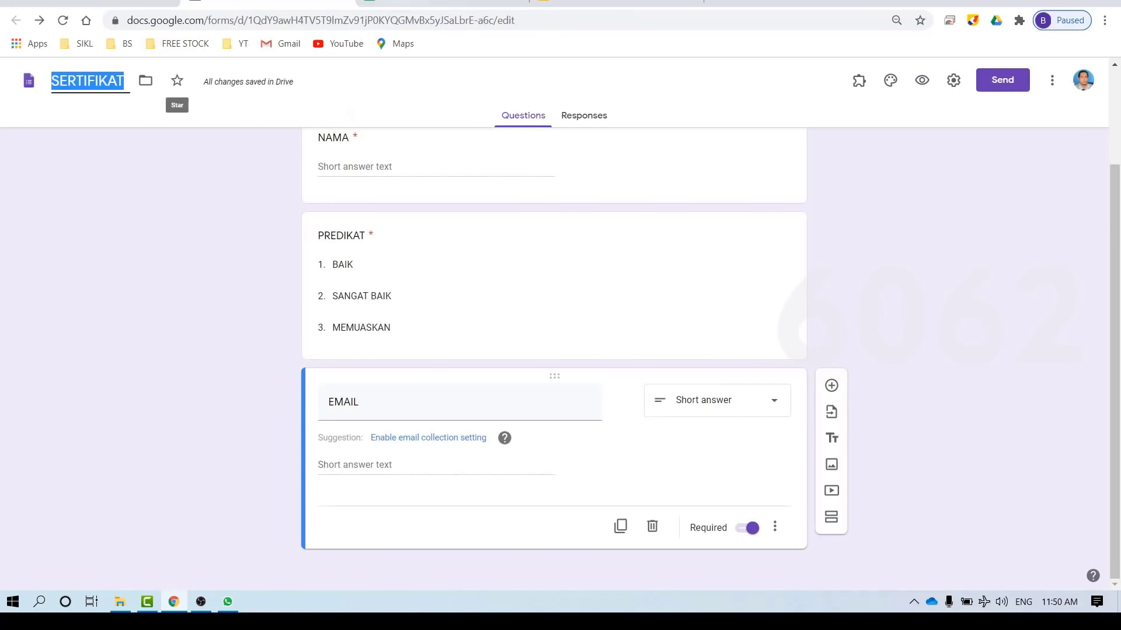
{"action": "left_click", "coordinate": [385, 3]}
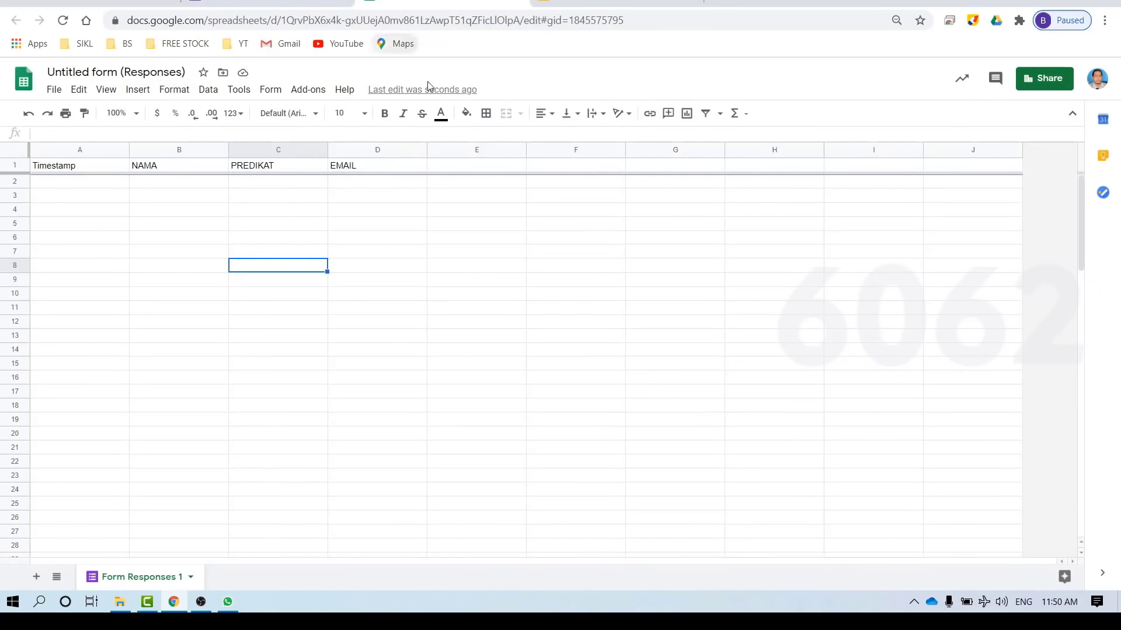
Open the add-on Marketplace via Add-ons > Get add-ons.
{"action": "left_click", "coordinate": [310, 90]}
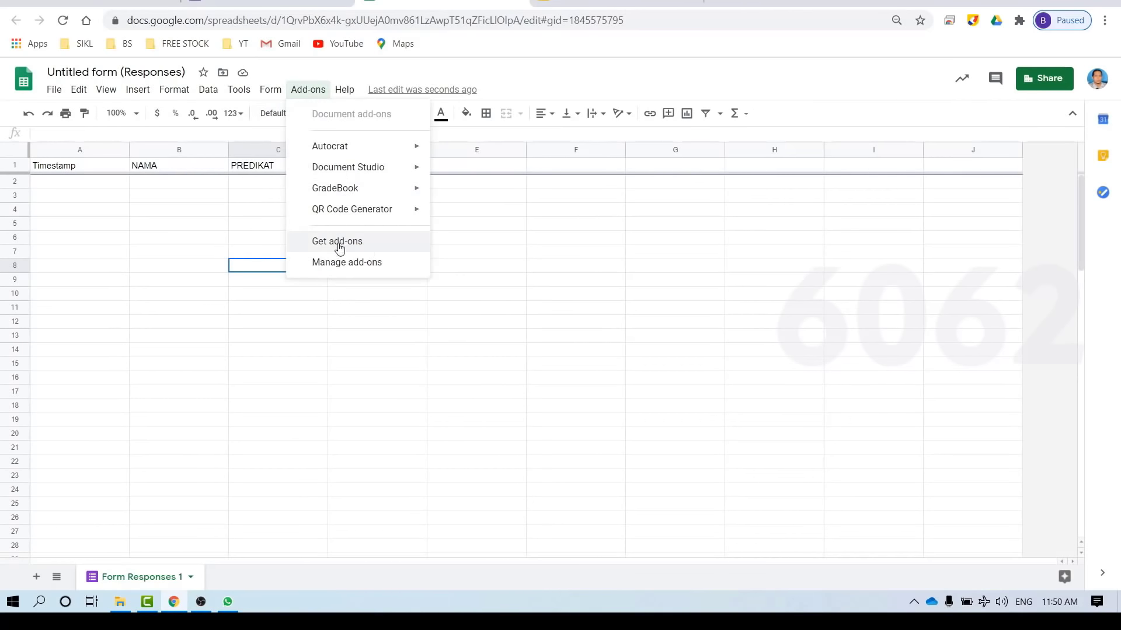
{"action": "mouse_move", "coordinate": [362, 153]}
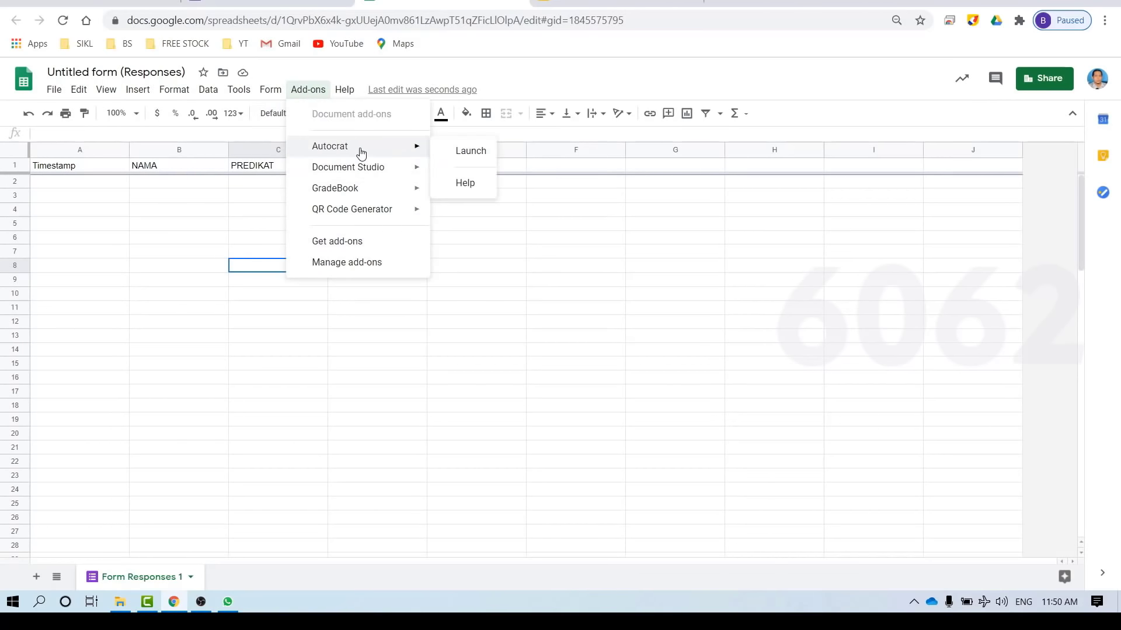
{"action": "left_click", "coordinate": [355, 243]}
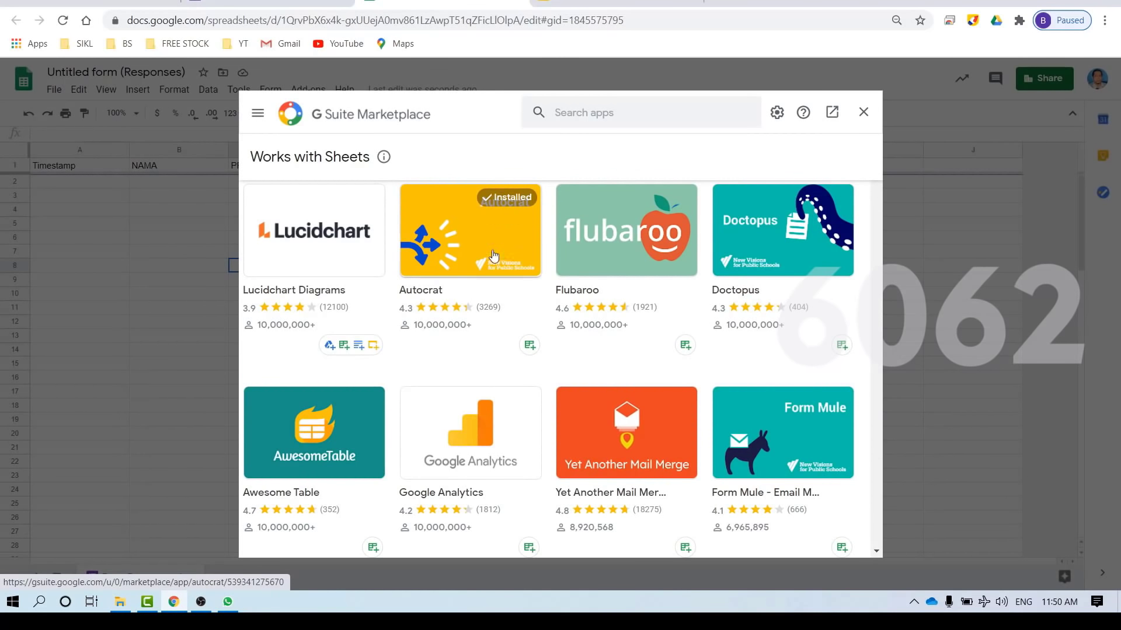
Search the Marketplace for Autocrat and view its details page.
{"action": "left_click", "coordinate": [577, 113]}
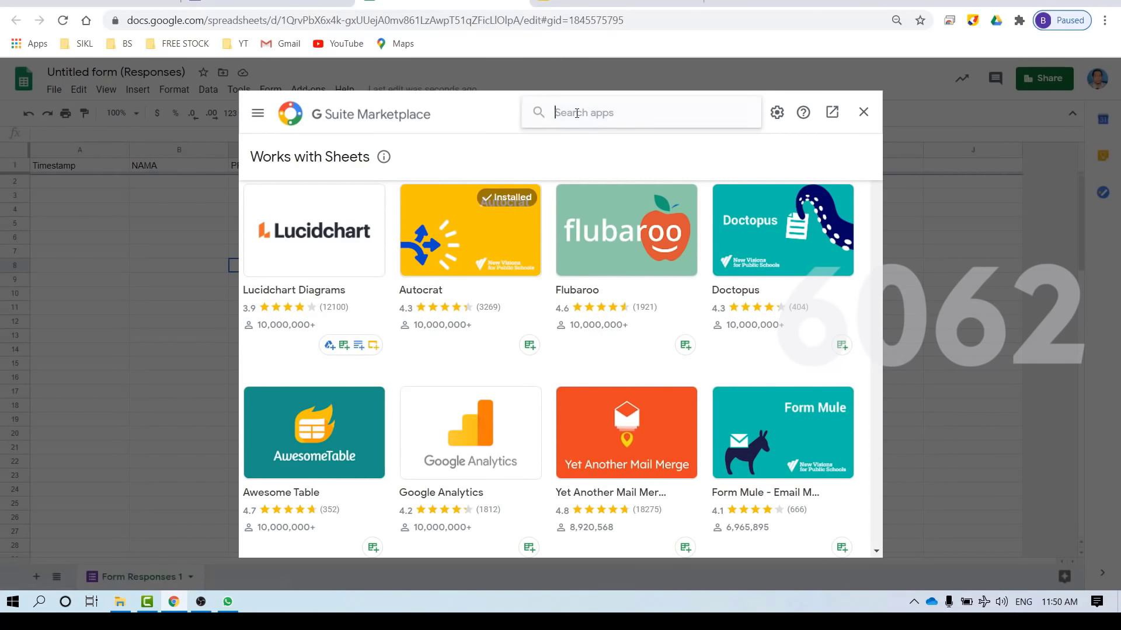
{"action": "type", "text": "AUT"}
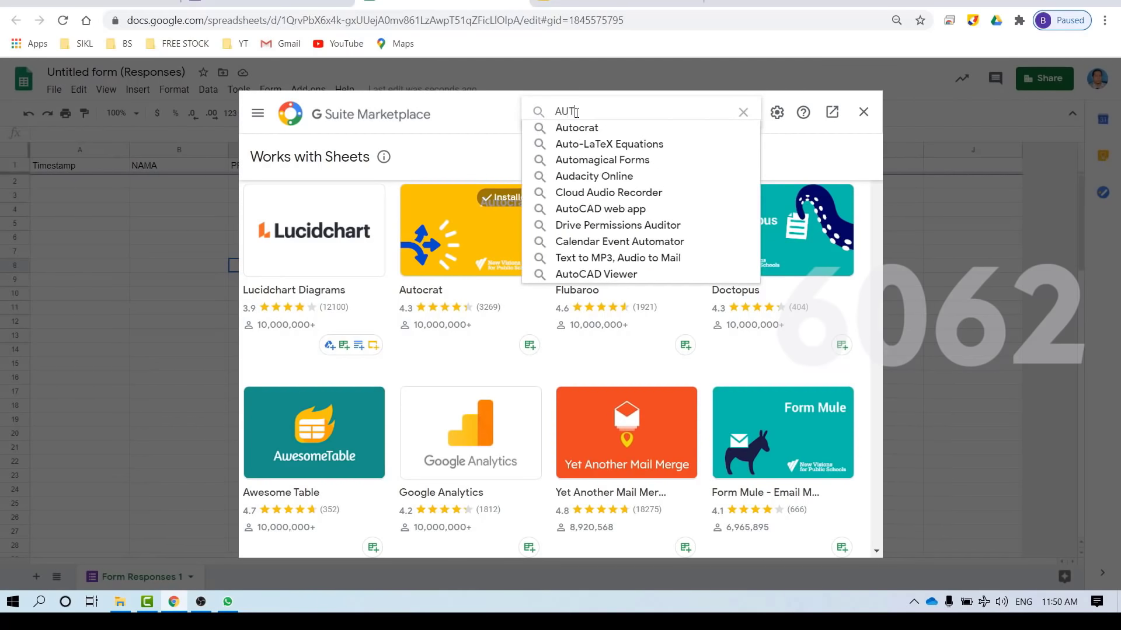
{"action": "type", "text": "O"}
{"action": "left_click", "coordinate": [589, 130]}
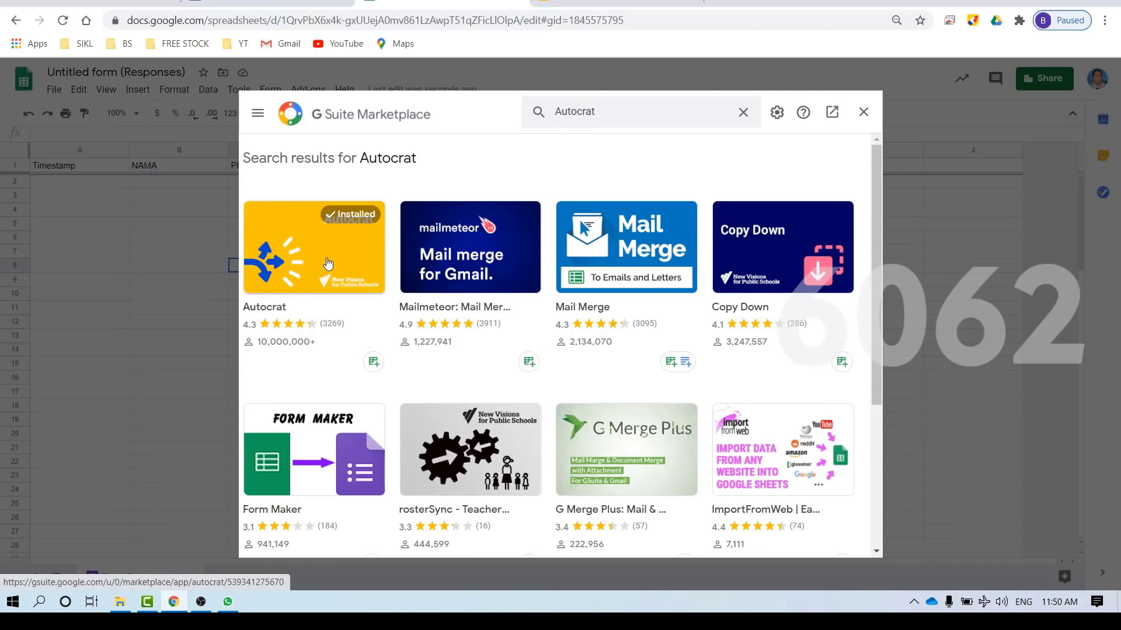
{"action": "left_click", "coordinate": [321, 245]}
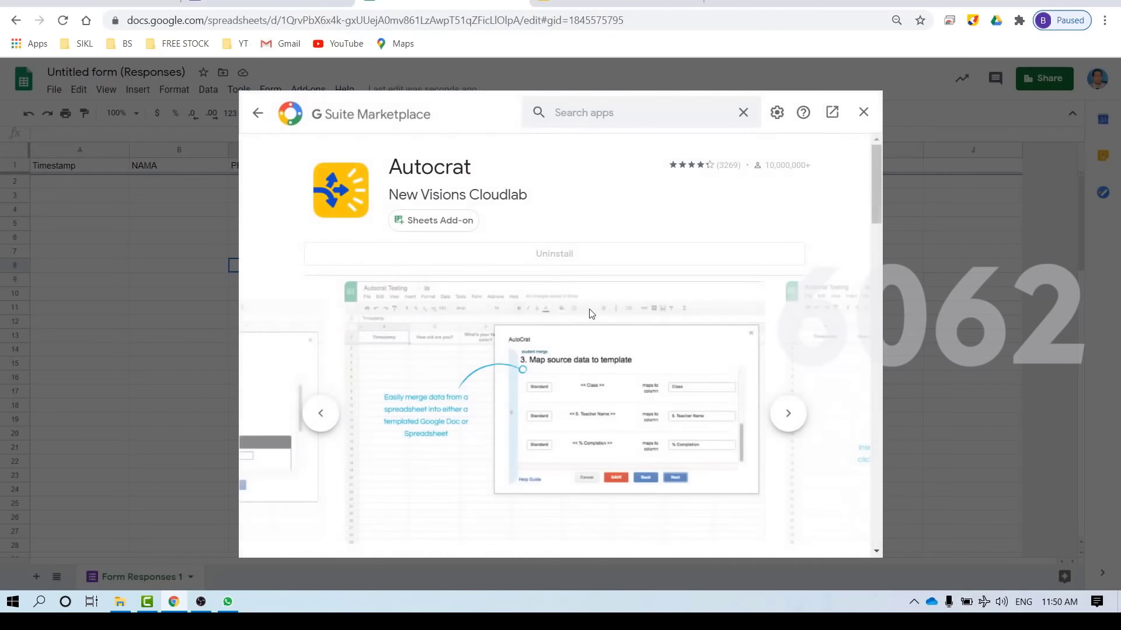
{"action": "scroll", "coordinate": [533, 298], "scroll_direction": "down", "scroll_amount": 4}
{"action": "scroll", "coordinate": [530, 301], "scroll_direction": "up", "scroll_amount": 4}
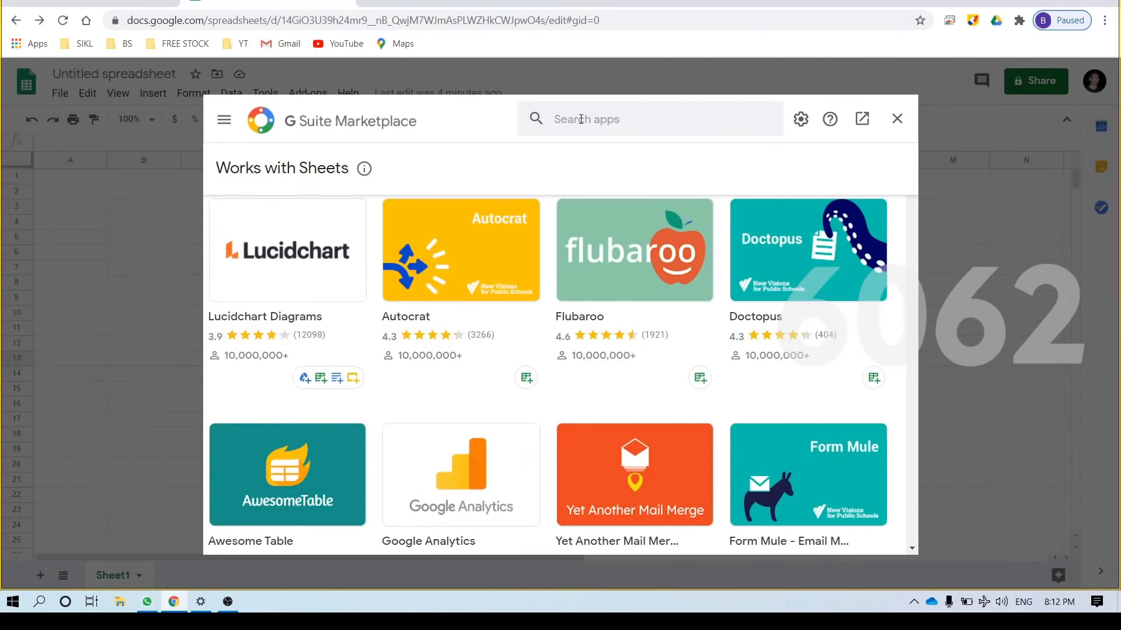
{"action": "left_click", "coordinate": [580, 119]}
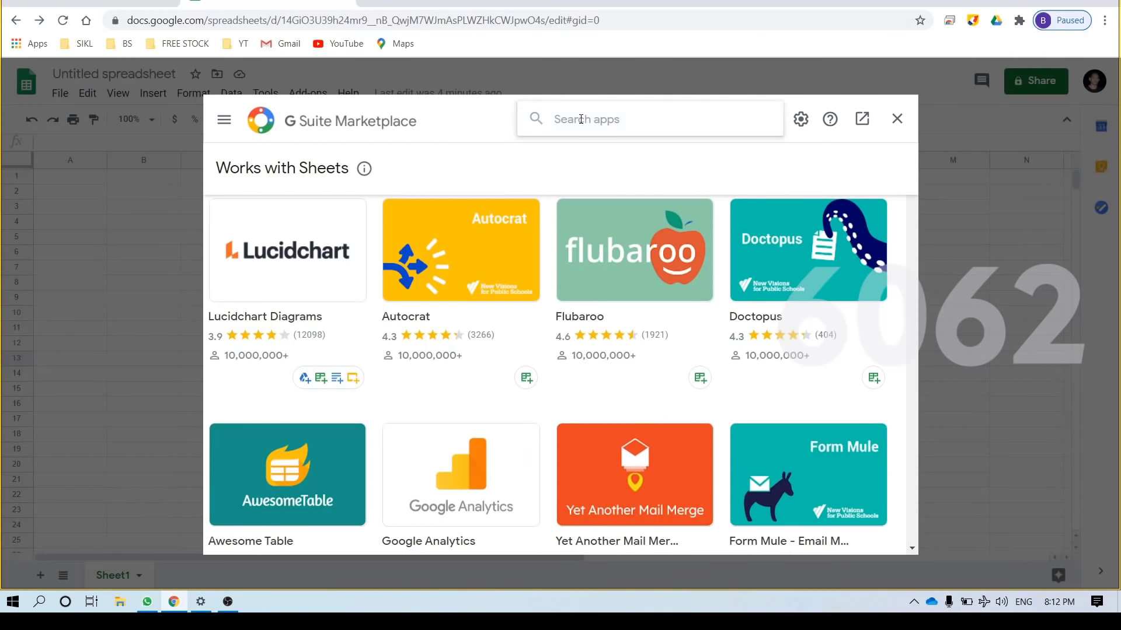
Find Autocrat by searching 'autocr' and open its Marketplace page.
{"action": "type", "text": "autocr"}
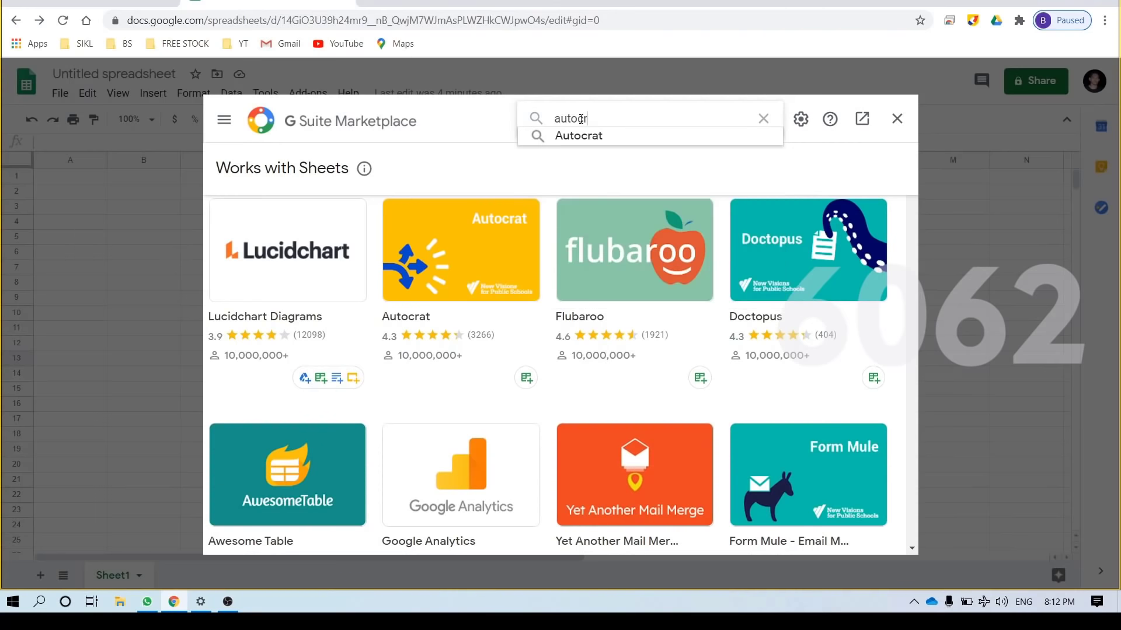
{"action": "left_click", "coordinate": [590, 137]}
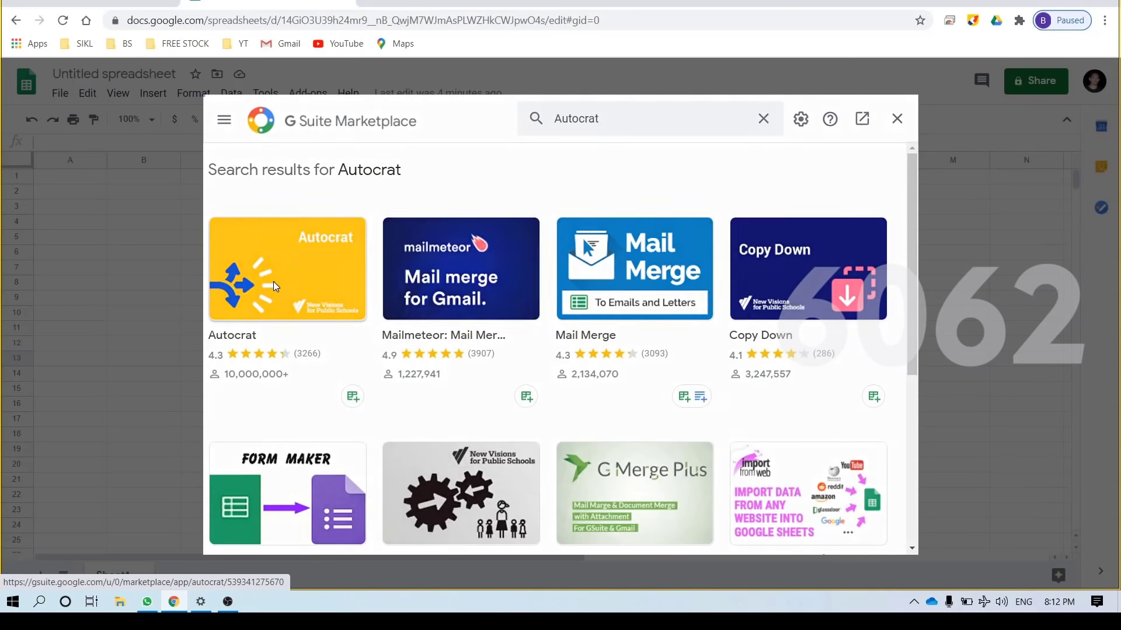
{"action": "left_click", "coordinate": [274, 286]}
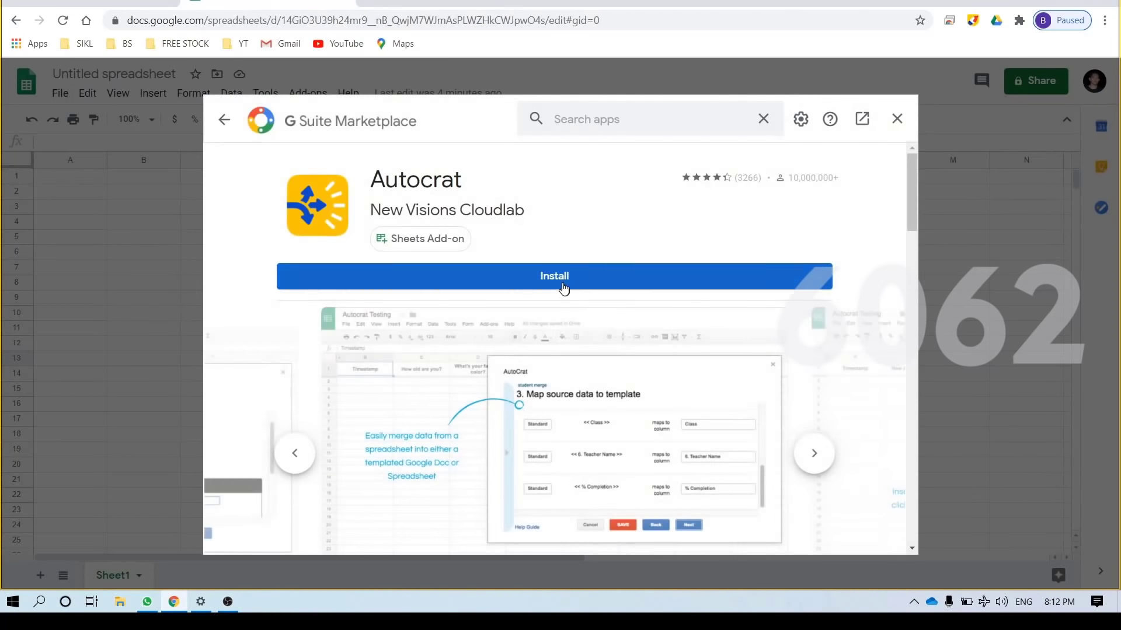
{"action": "scroll", "coordinate": [631, 350], "scroll_direction": "down", "scroll_amount": 5}
{"action": "scroll", "coordinate": [628, 354], "scroll_direction": "up", "scroll_amount": 5}
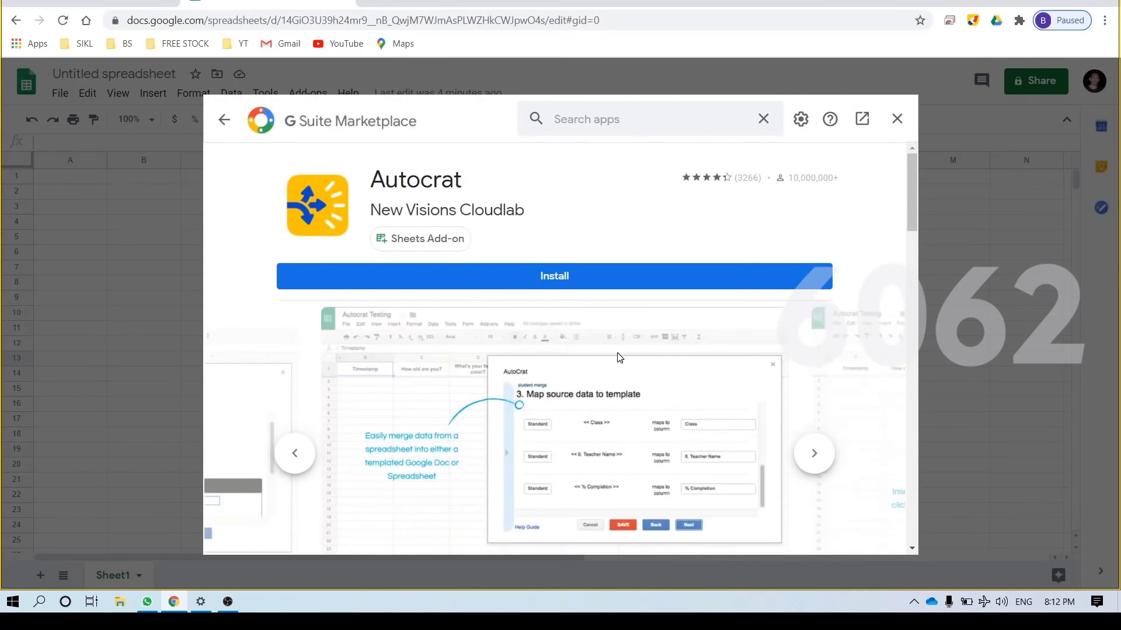
Install Autocrat, authorize it with the Google account, and close the Marketplace.
{"action": "left_click", "coordinate": [556, 277]}
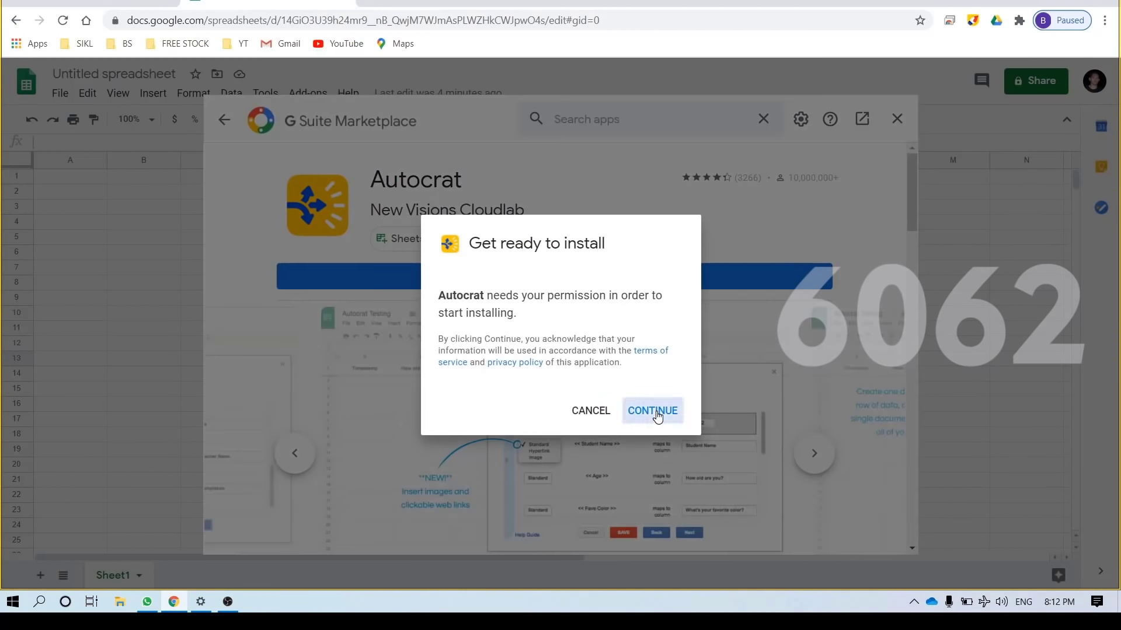
{"action": "left_click", "coordinate": [656, 416]}
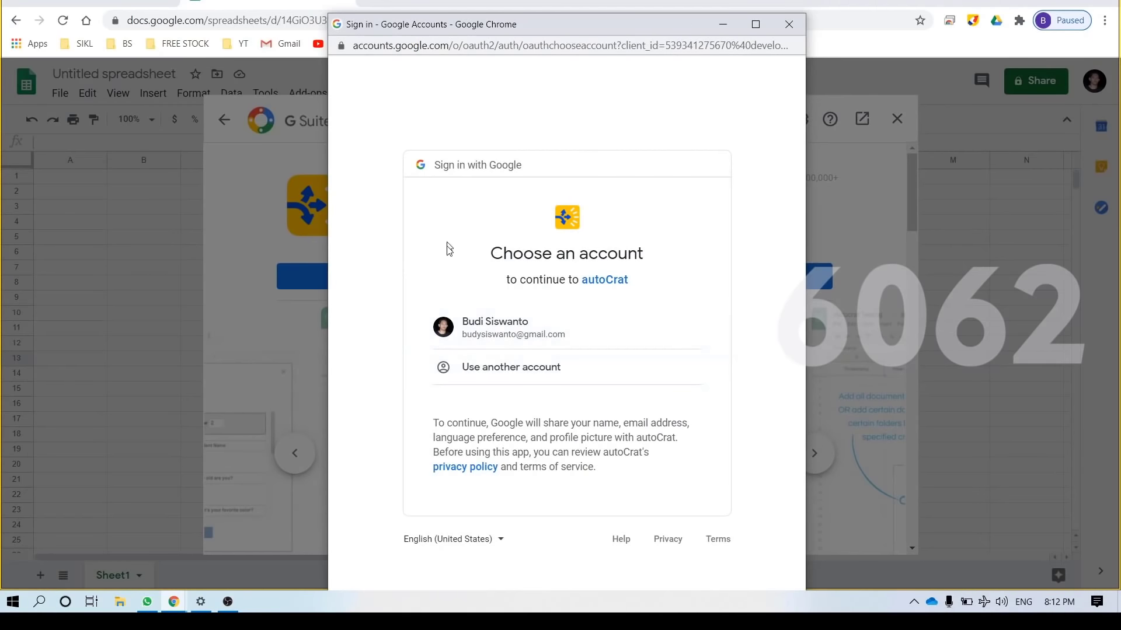
{"action": "left_click", "coordinate": [524, 338]}
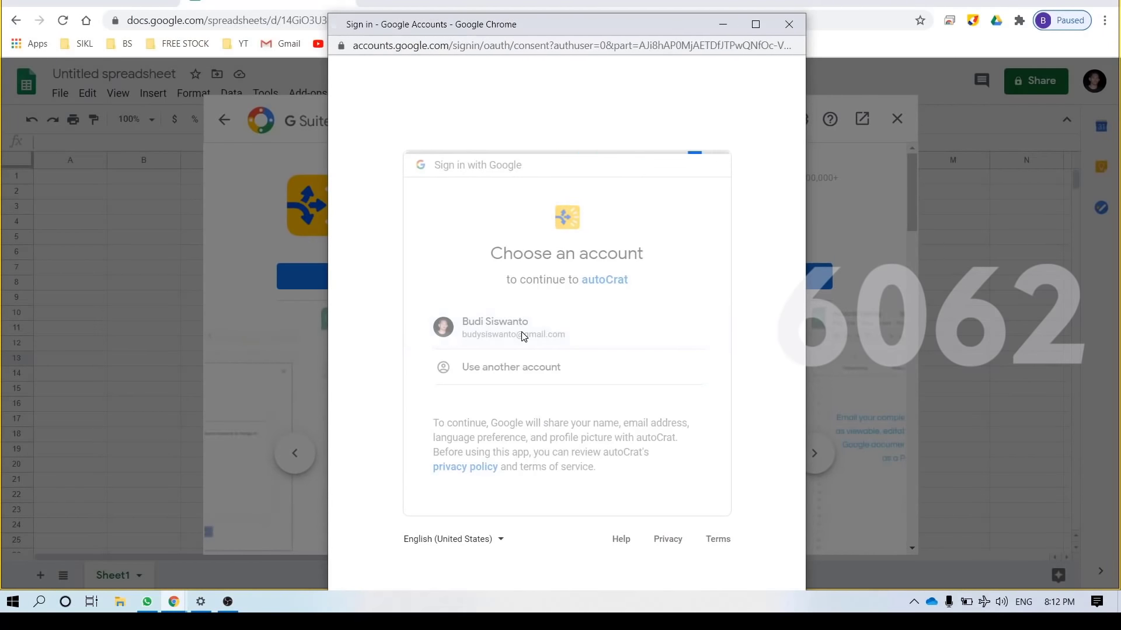
{"action": "scroll", "coordinate": [623, 313], "scroll_direction": "down", "scroll_amount": 5}
{"action": "scroll", "coordinate": [623, 316], "scroll_direction": "down", "scroll_amount": 4}
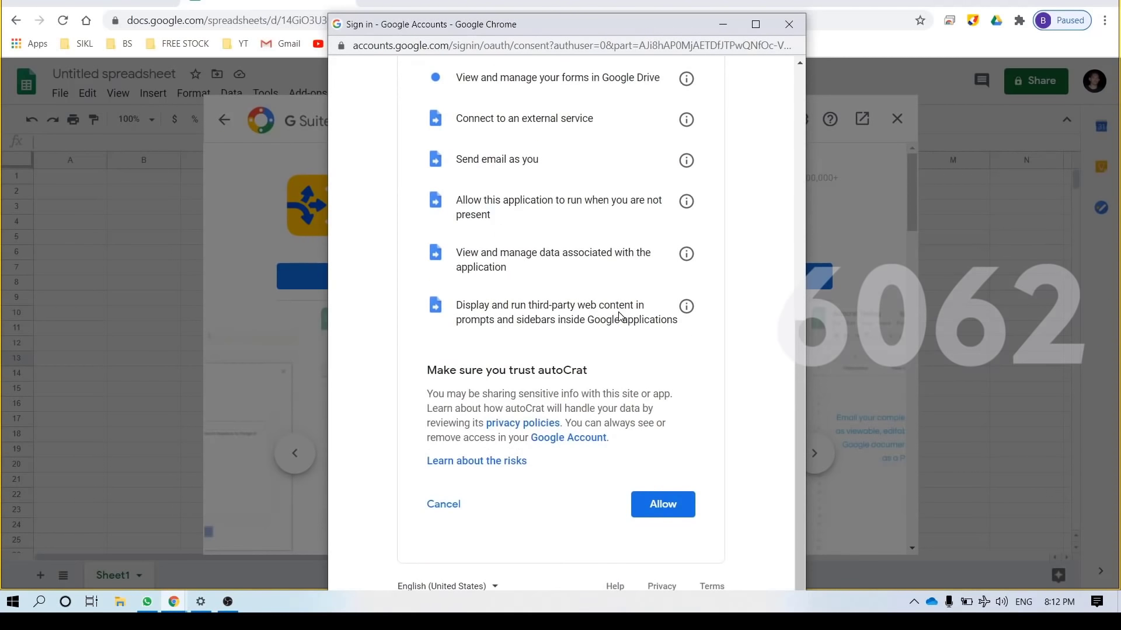
{"action": "left_click", "coordinate": [671, 511]}
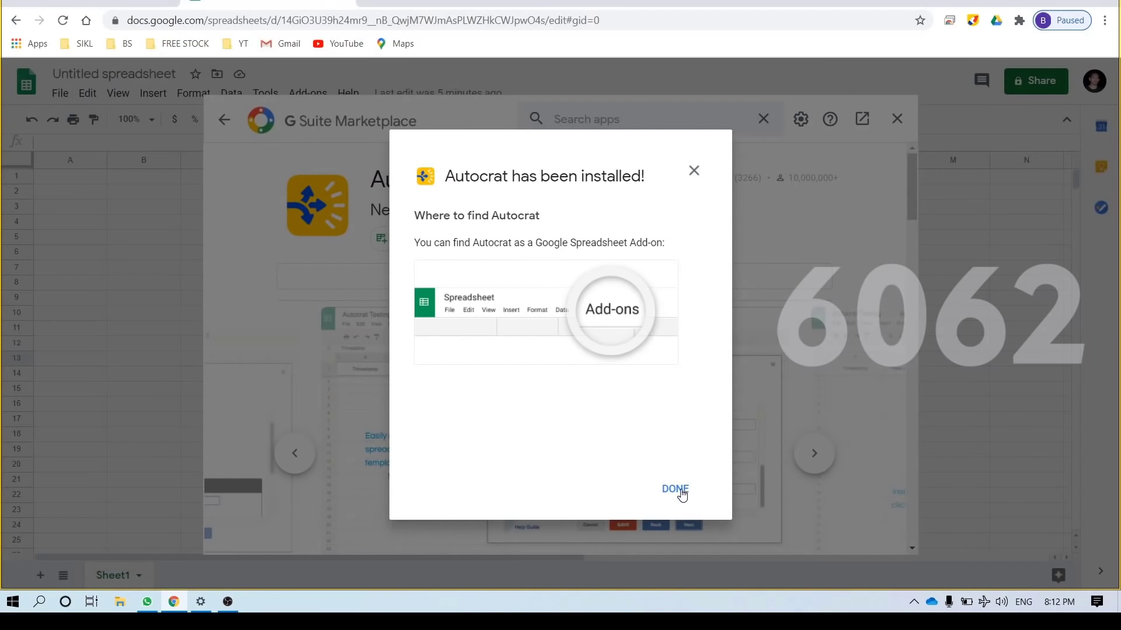
{"action": "left_click", "coordinate": [677, 491]}
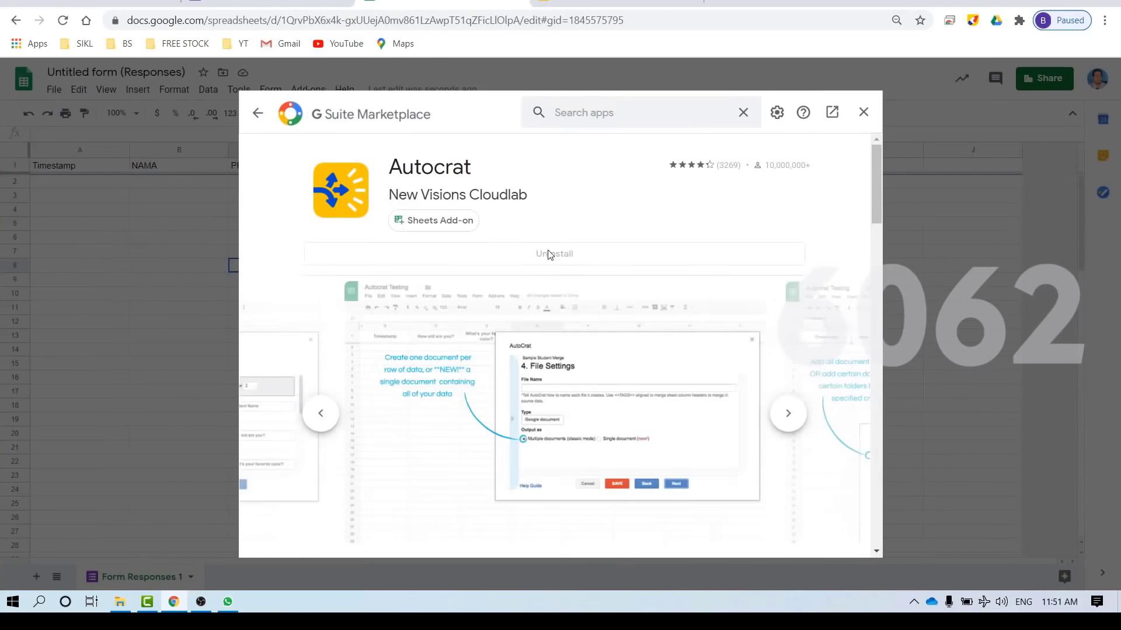
{"action": "left_click", "coordinate": [864, 114]}
Launch Autocrat from the Add-ons menu and start a new job.
{"action": "left_click", "coordinate": [631, 244]}
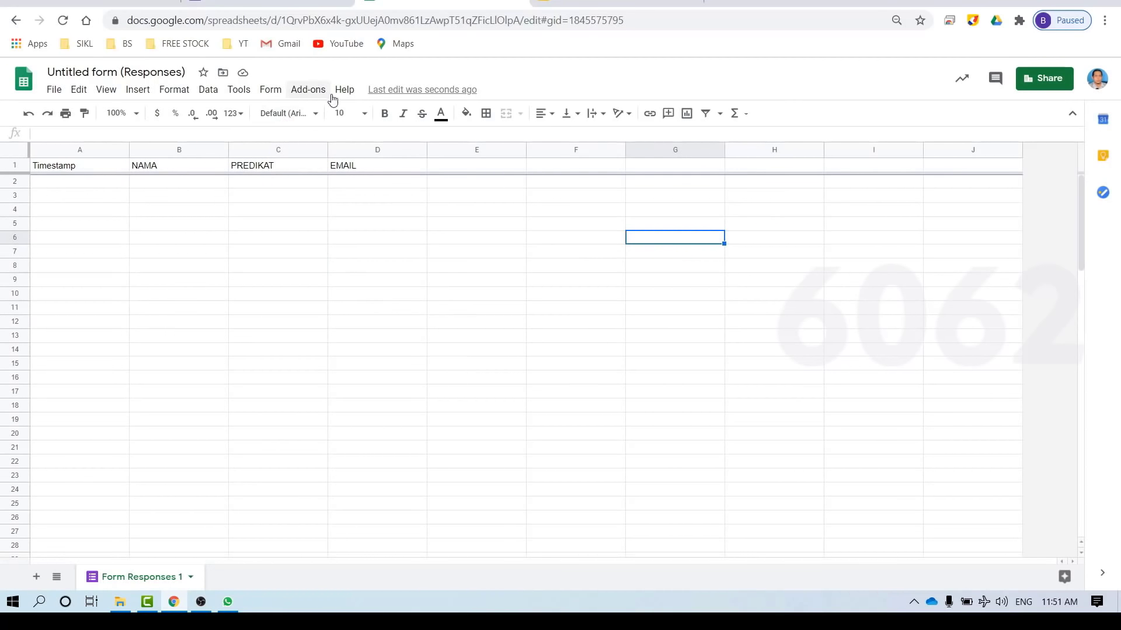
{"action": "left_click", "coordinate": [313, 94]}
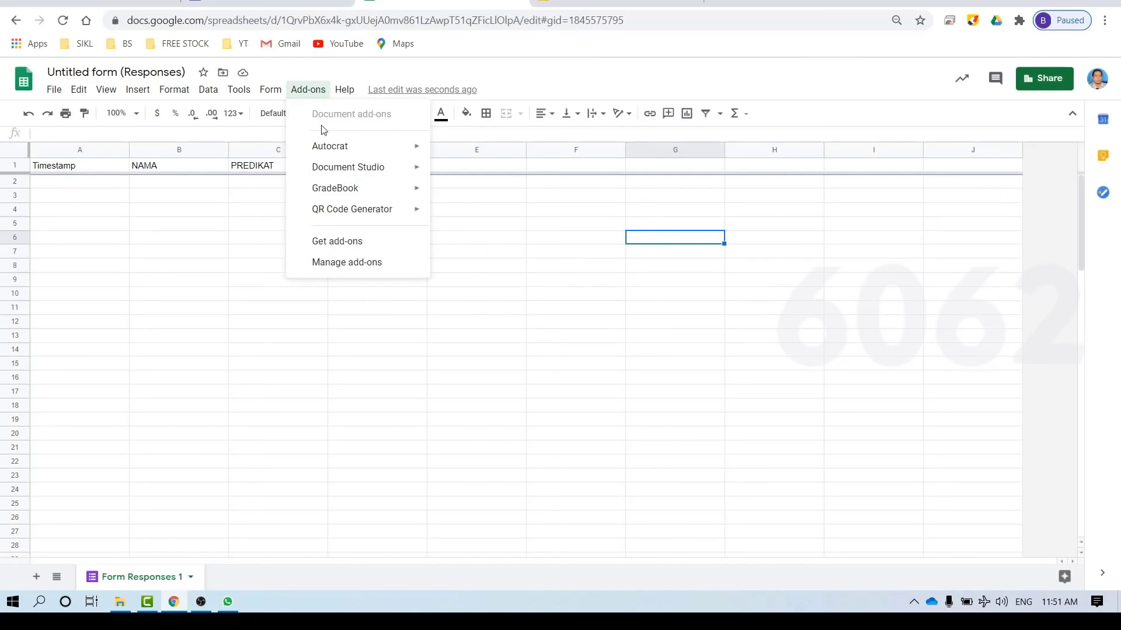
{"action": "mouse_move", "coordinate": [327, 150]}
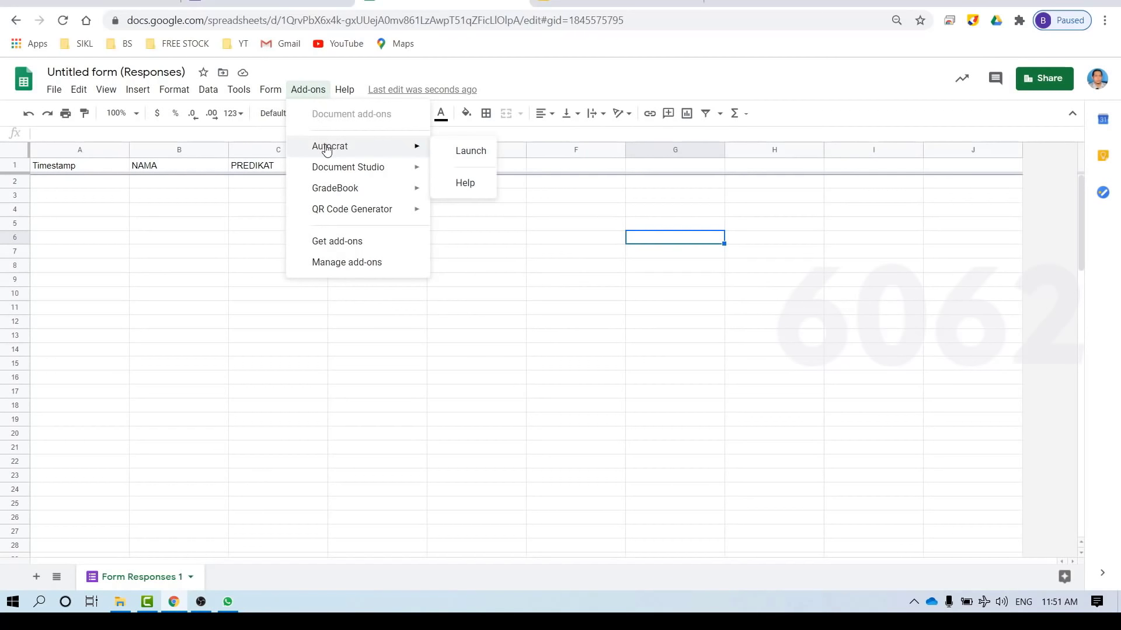
{"action": "left_click", "coordinate": [469, 156]}
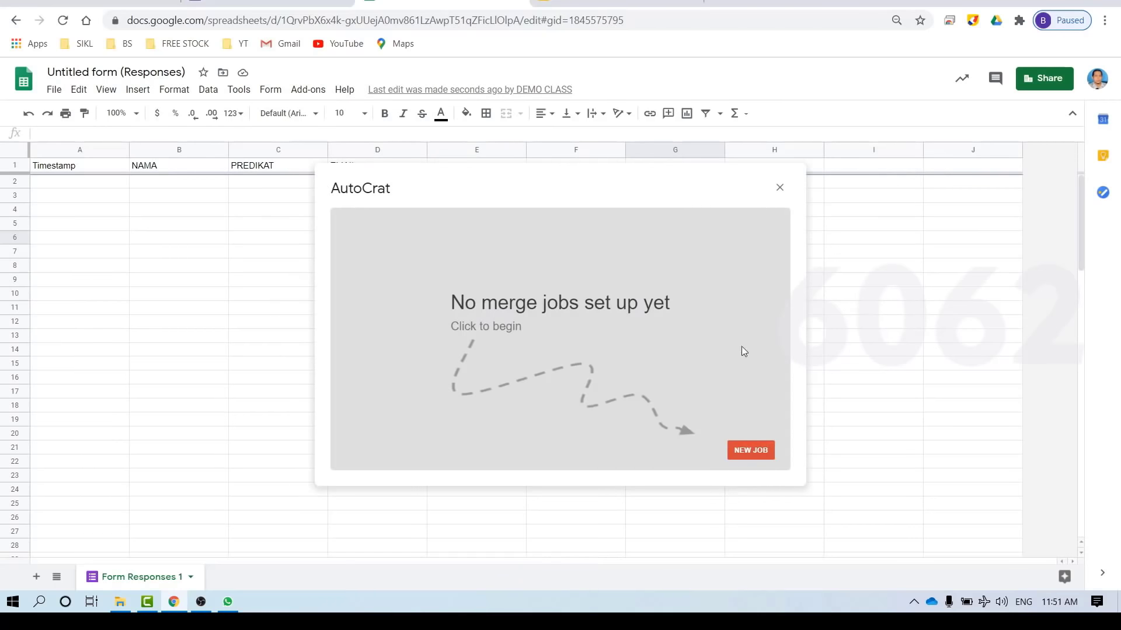
{"action": "left_click", "coordinate": [754, 452]}
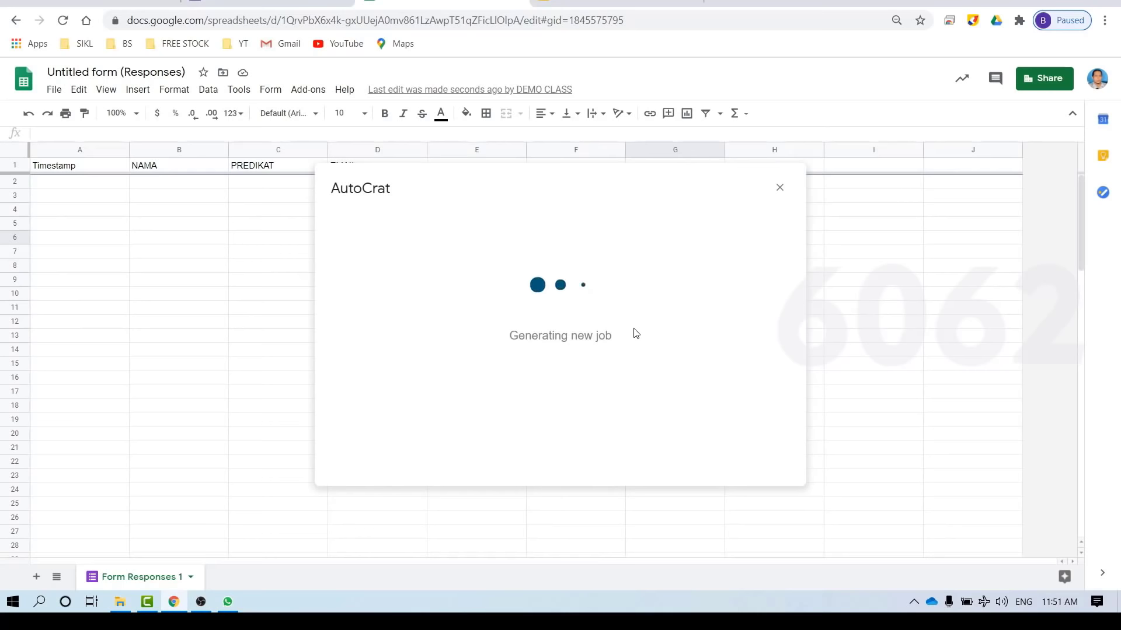
Name the job 'SERTIFIKAT ONLNIE' and continue to the template step.
{"action": "left_click", "coordinate": [432, 272]}
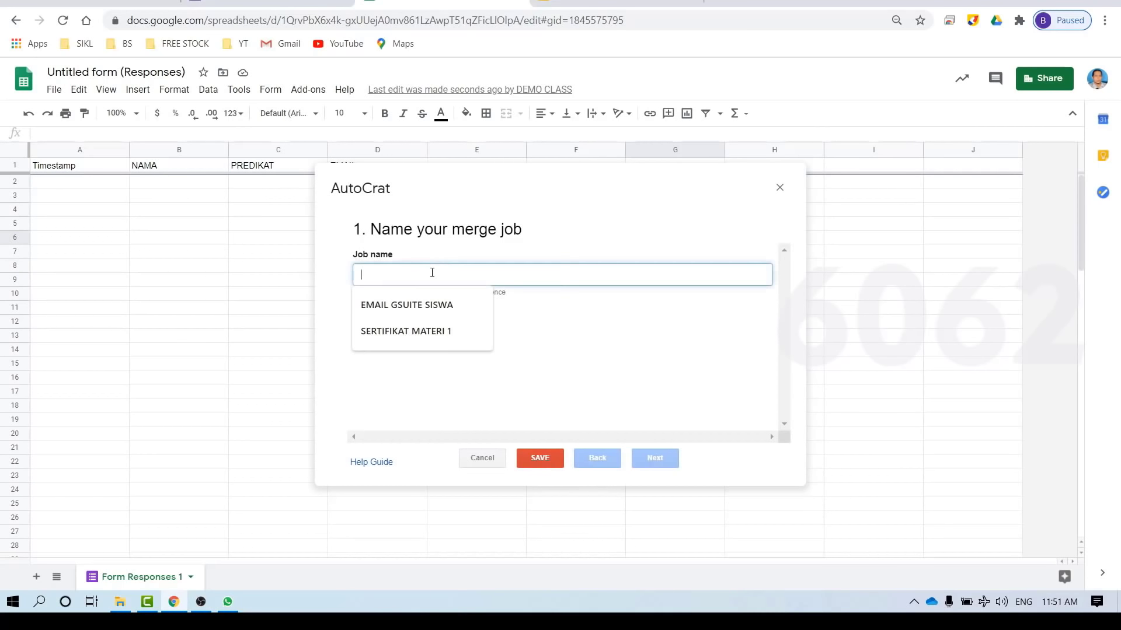
{"action": "left_click", "coordinate": [561, 313]}
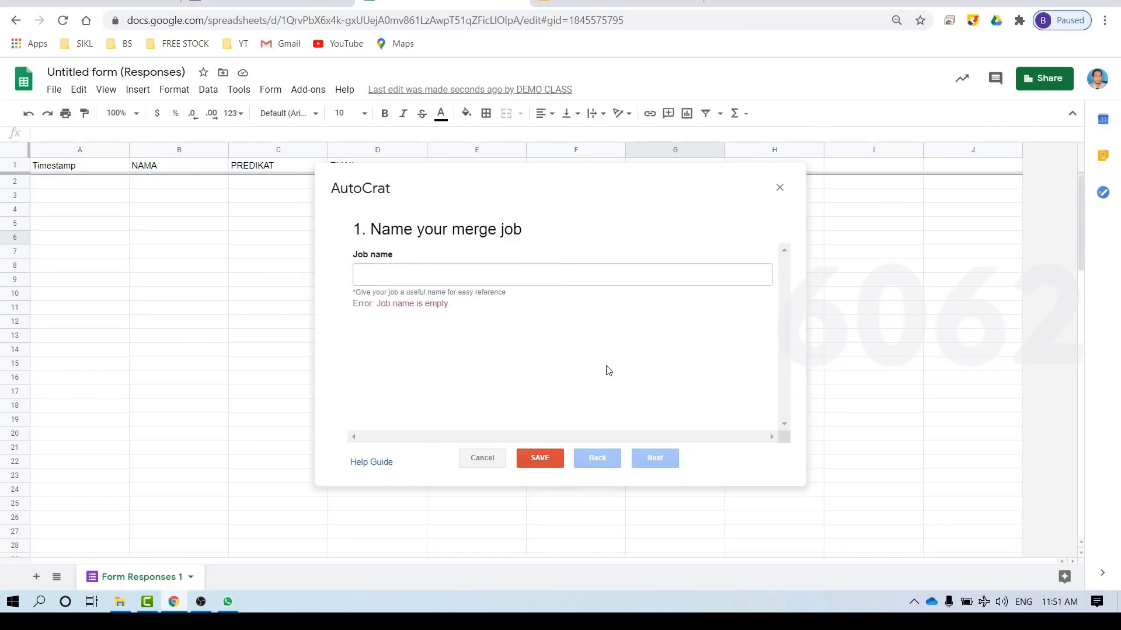
{"action": "left_click", "coordinate": [526, 277]}
{"action": "type", "text": "SE"}
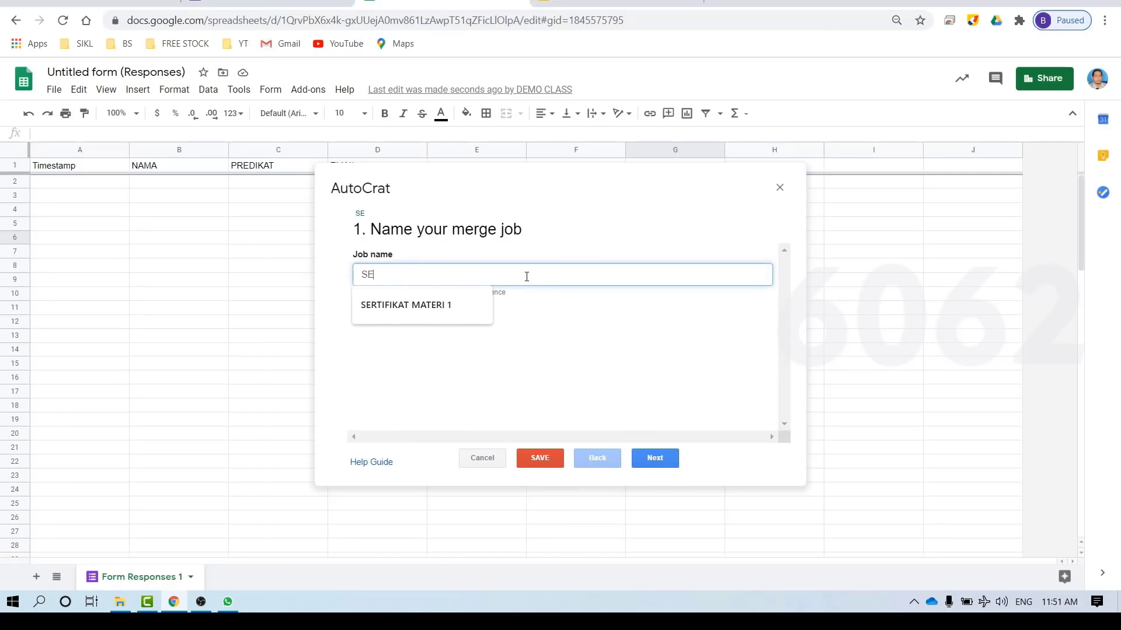
{"action": "type", "text": "RTIFIKAT ONLNIE"}
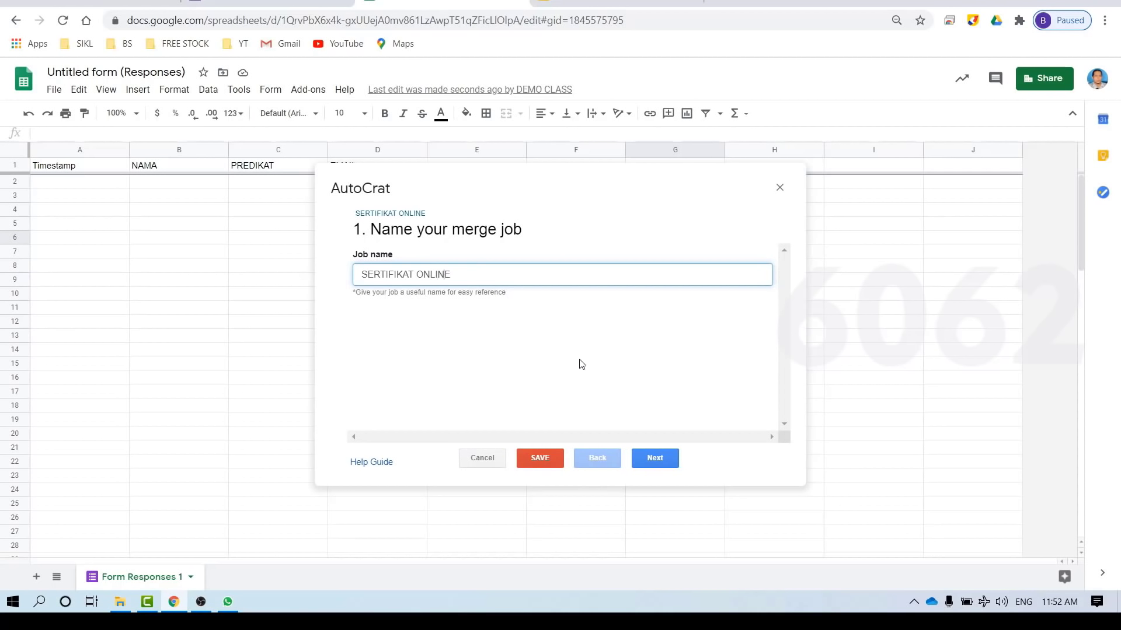
{"action": "left_click", "coordinate": [655, 460]}
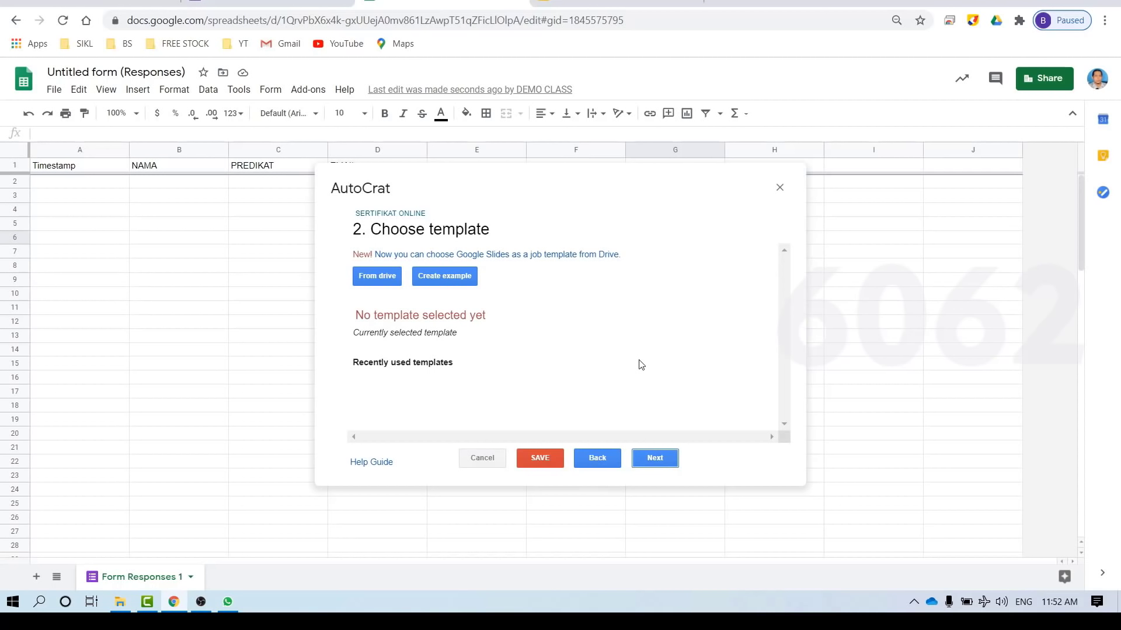
Select the SERTIFIKAT slides file from Drive as the job's template.
{"action": "left_click", "coordinate": [635, 5]}
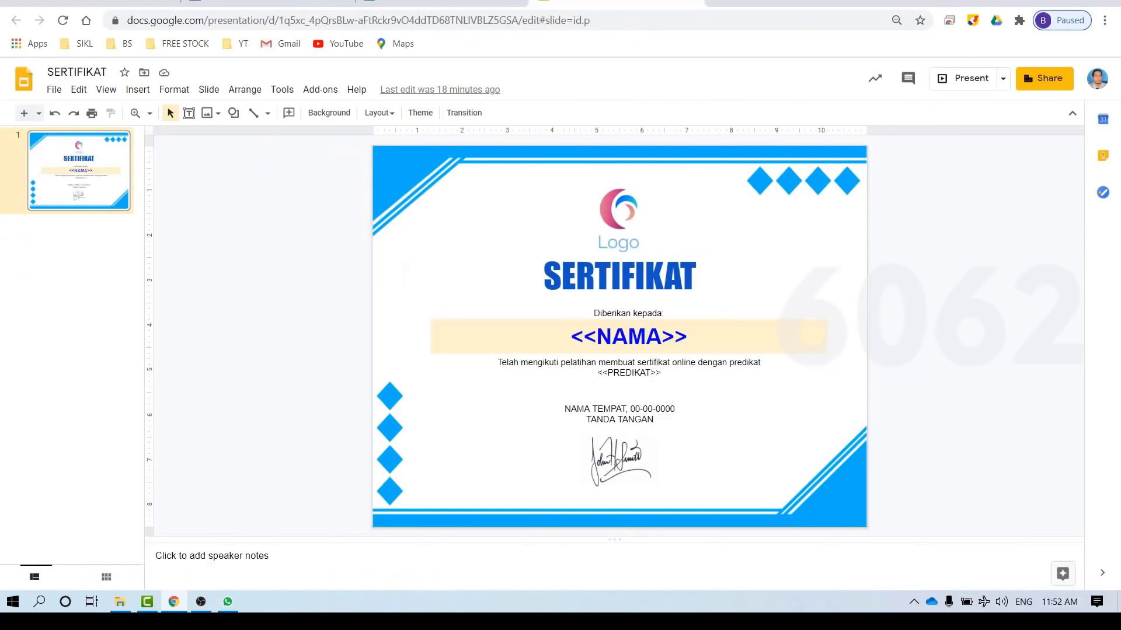
{"action": "left_click", "coordinate": [440, 8]}
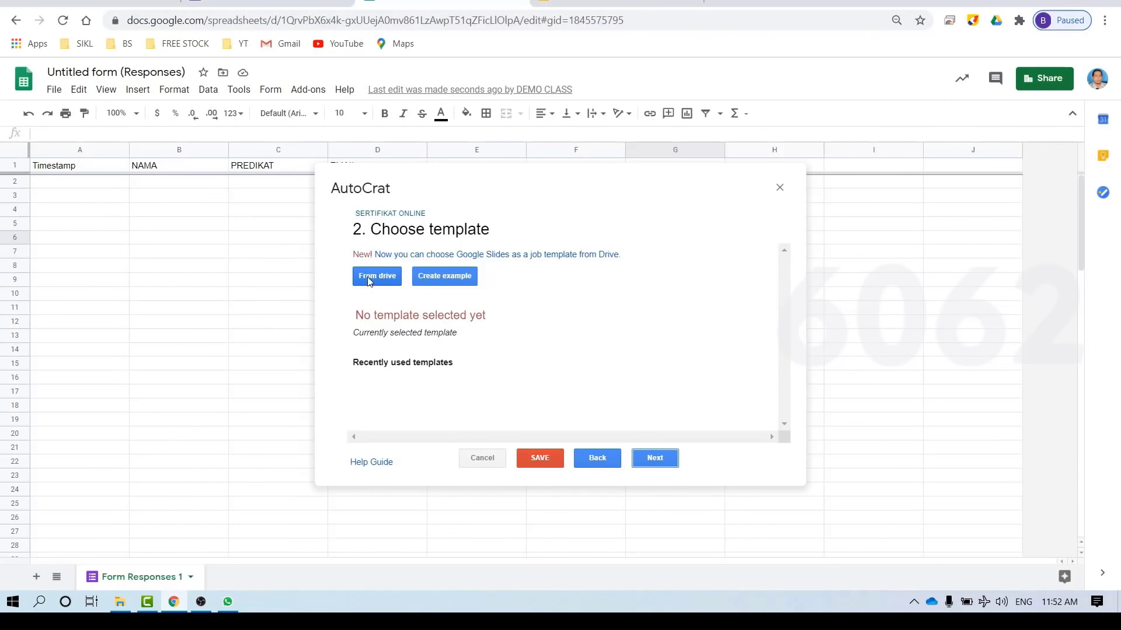
{"action": "left_click", "coordinate": [375, 276]}
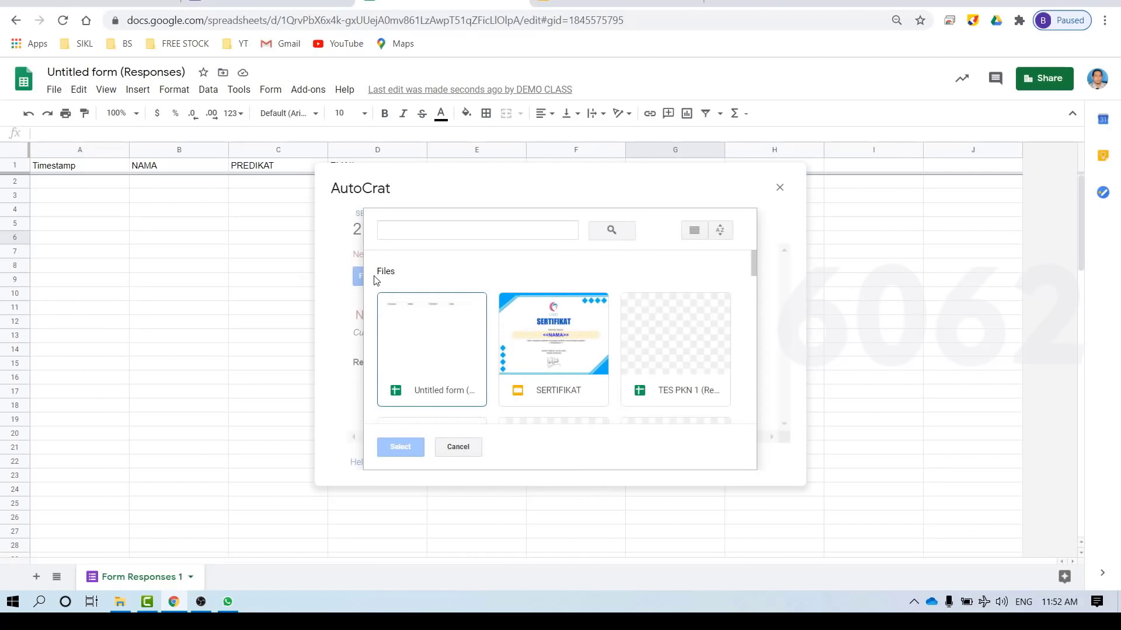
{"action": "left_click", "coordinate": [556, 339]}
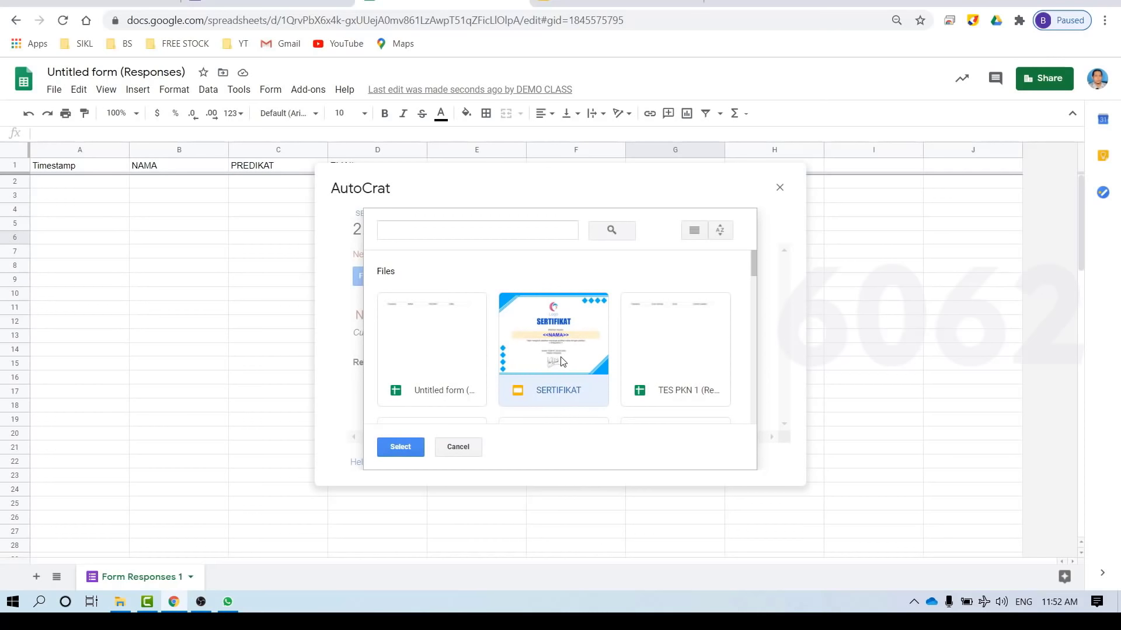
{"action": "left_click", "coordinate": [397, 447]}
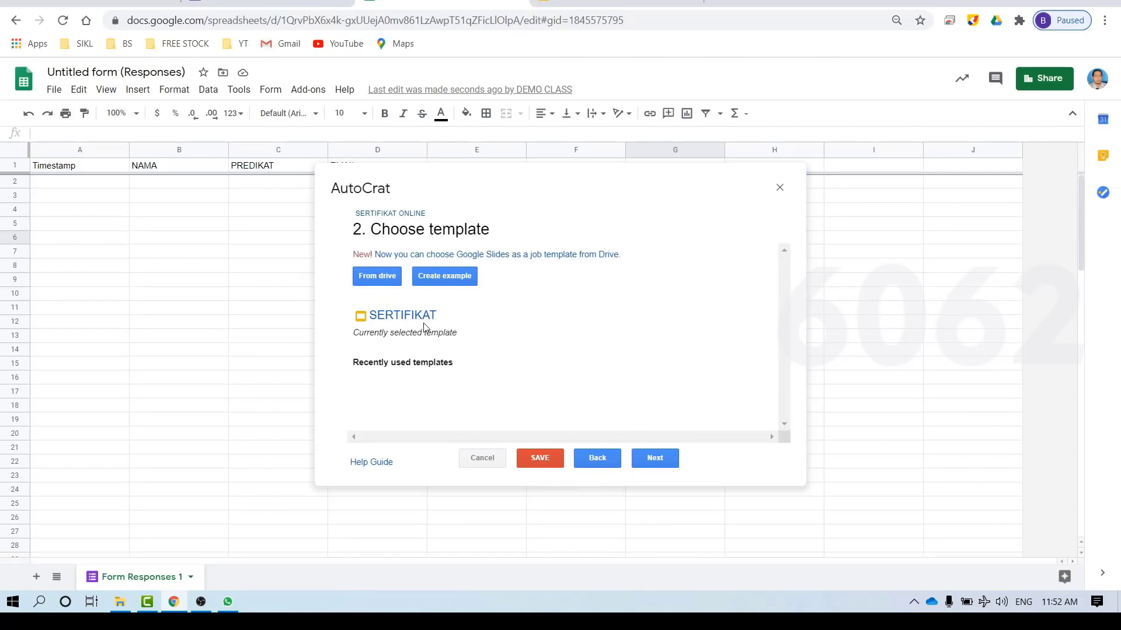
Advance to tag mapping and keep Form Responses 1 as the merge tab.
{"action": "left_click", "coordinate": [659, 465]}
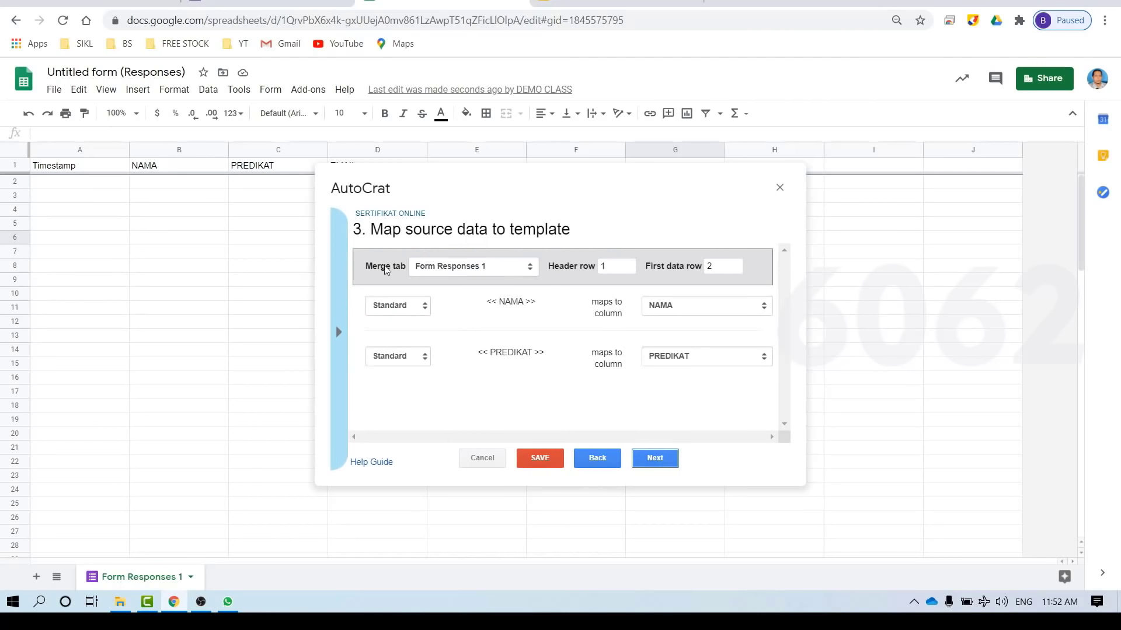
{"action": "left_click", "coordinate": [527, 268]}
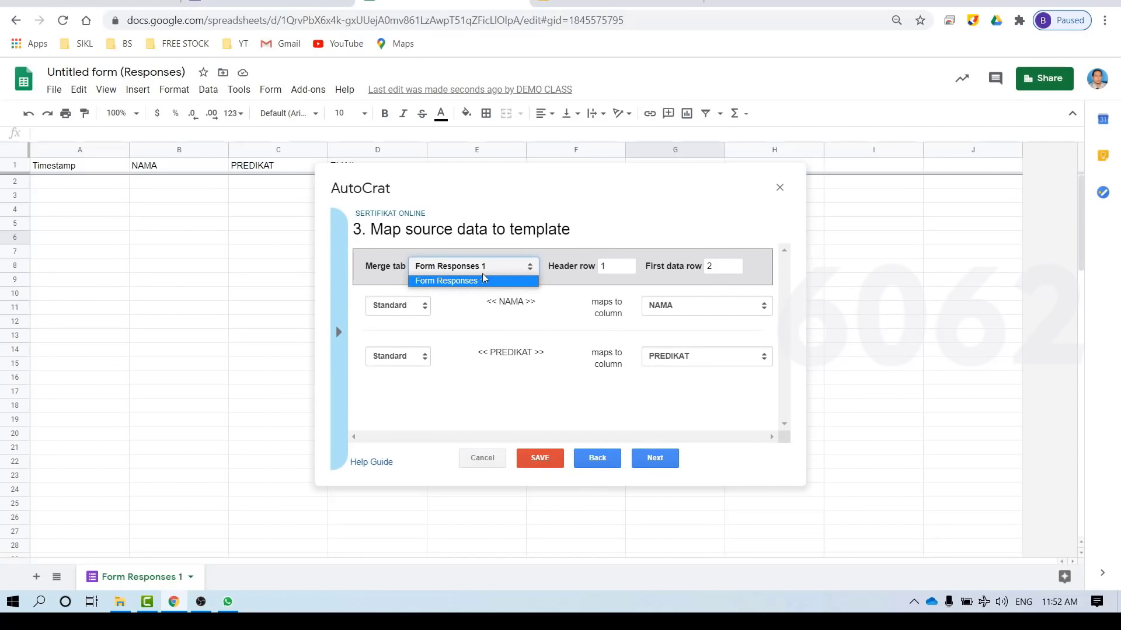
{"action": "left_click", "coordinate": [447, 281]}
{"action": "left_click", "coordinate": [187, 504]}
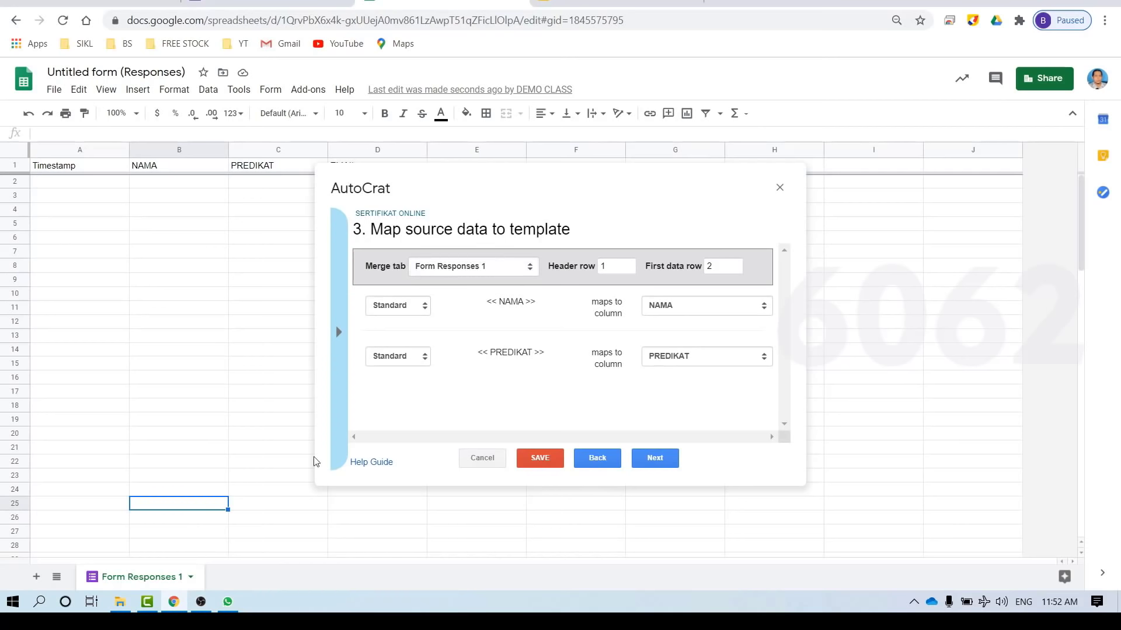
{"action": "left_click", "coordinate": [528, 270]}
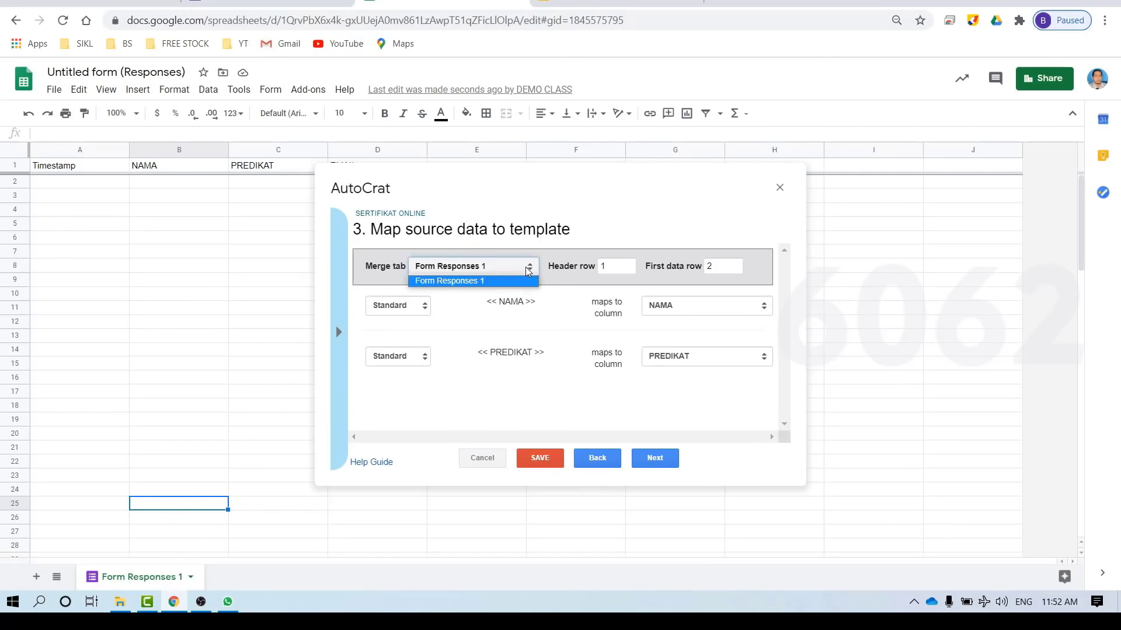
{"action": "left_click", "coordinate": [483, 282]}
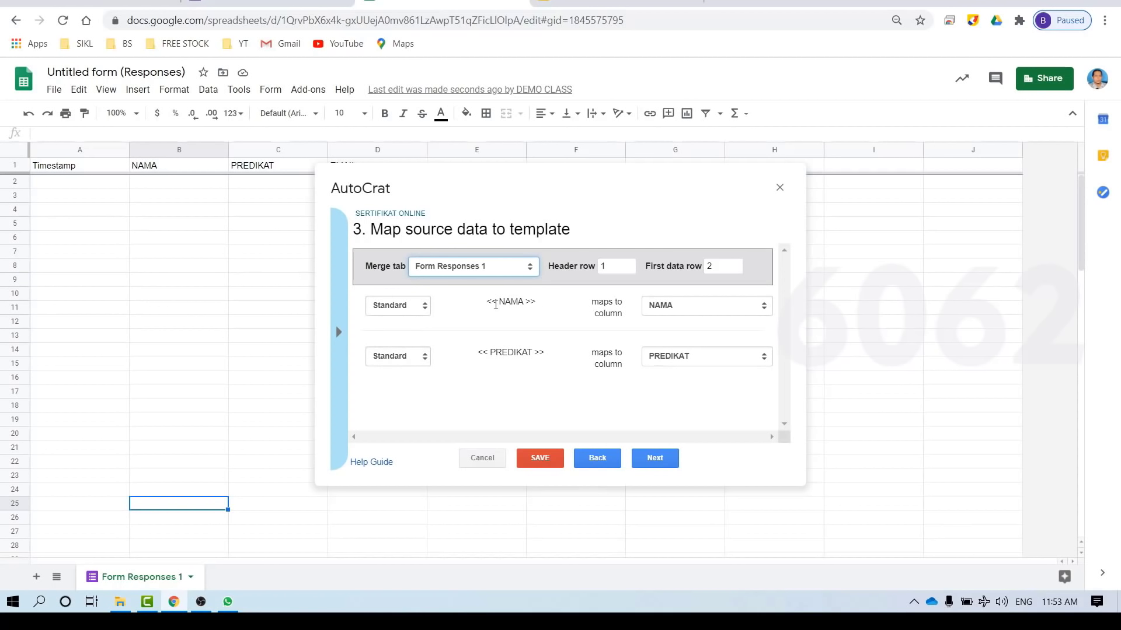
Check the <<NAMA>> and <<PREDIKAT>> placeholders on the SERTIFIKAT slide template.
{"action": "left_click_drag", "start_coordinate": [489, 303], "coordinate": [544, 307]}
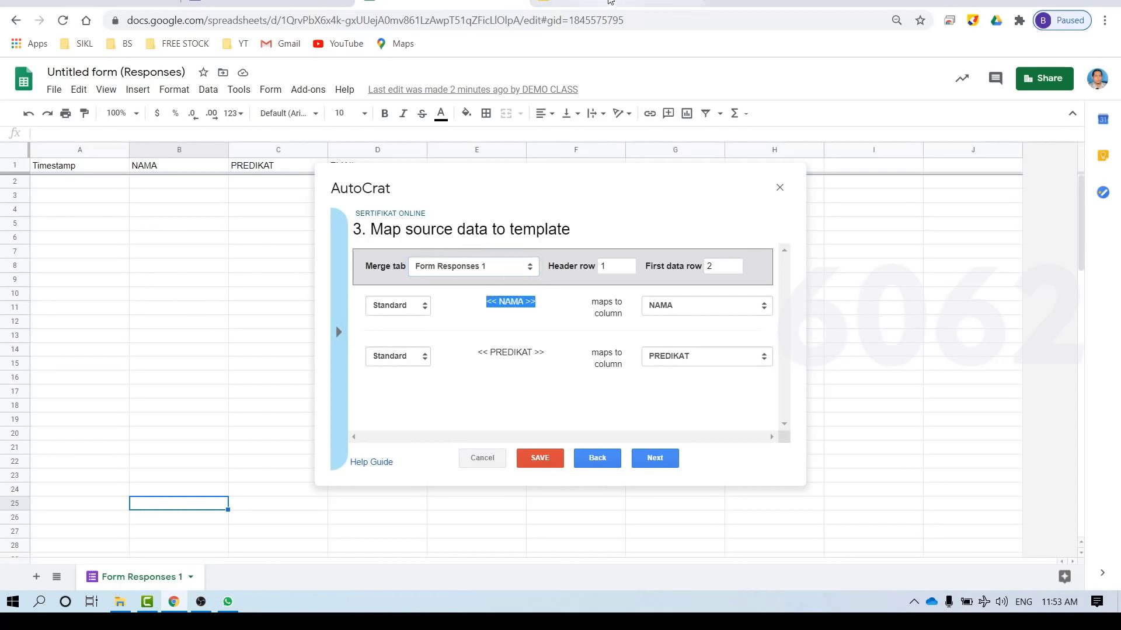
{"action": "left_click", "coordinate": [624, 5]}
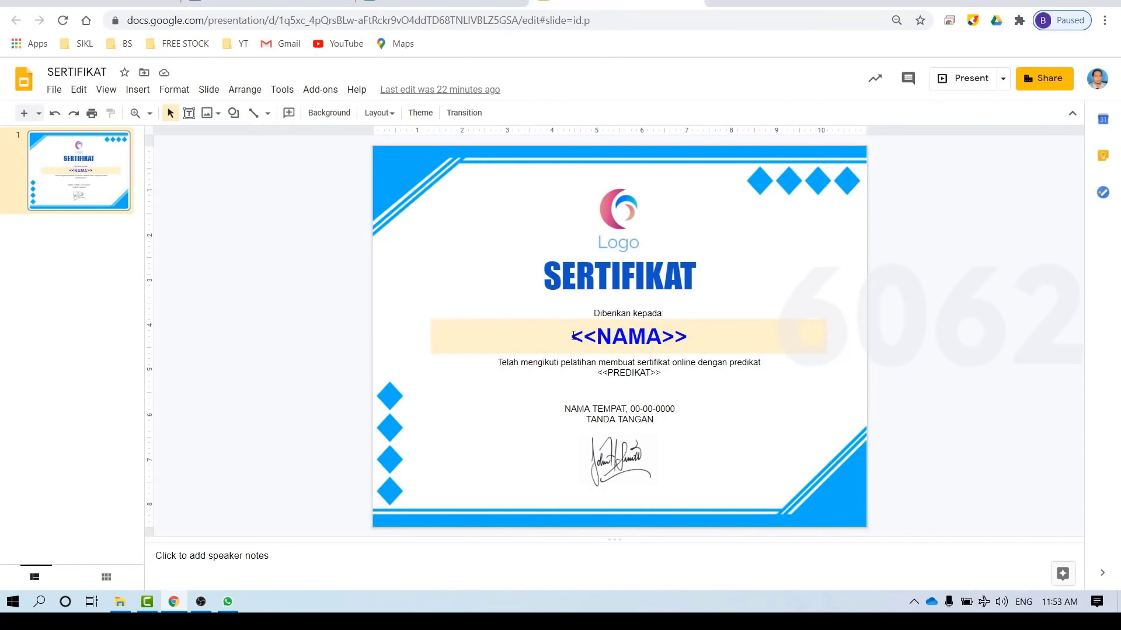
{"action": "left_click_drag", "start_coordinate": [573, 335], "coordinate": [682, 339]}
{"action": "left_click", "coordinate": [444, 4]}
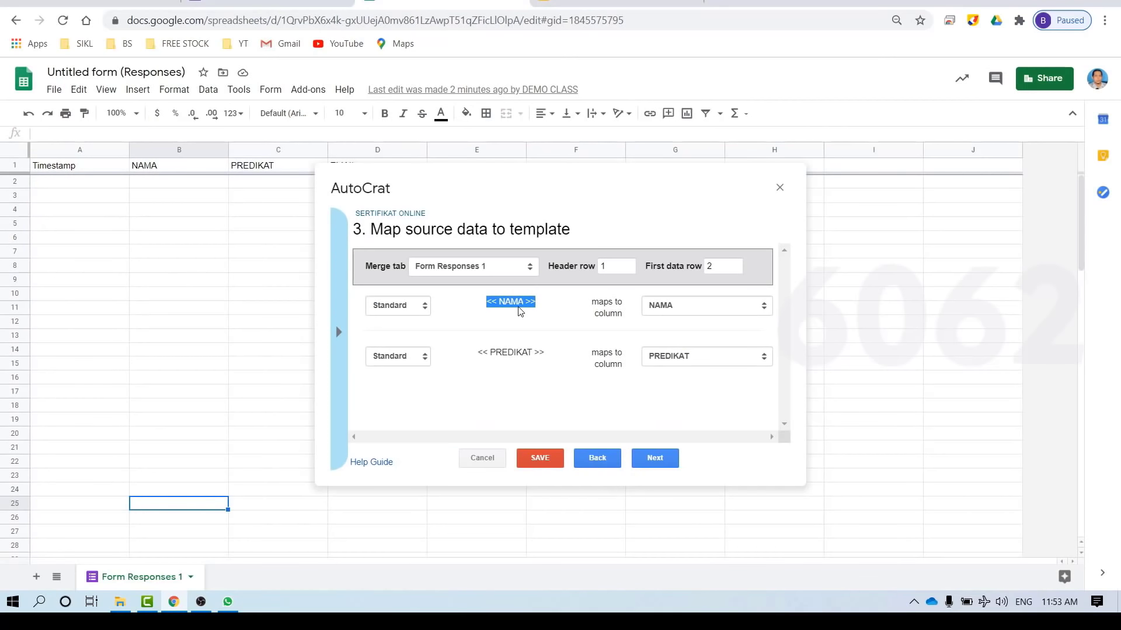
{"action": "left_click", "coordinate": [589, 3]}
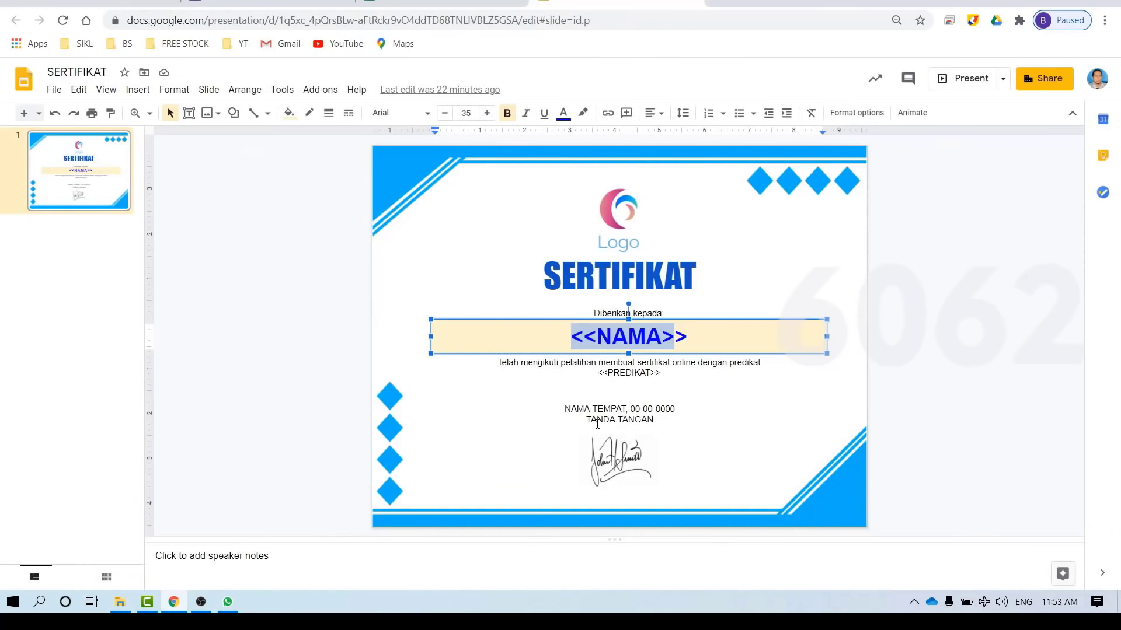
{"action": "left_click_drag", "start_coordinate": [602, 373], "coordinate": [663, 373]}
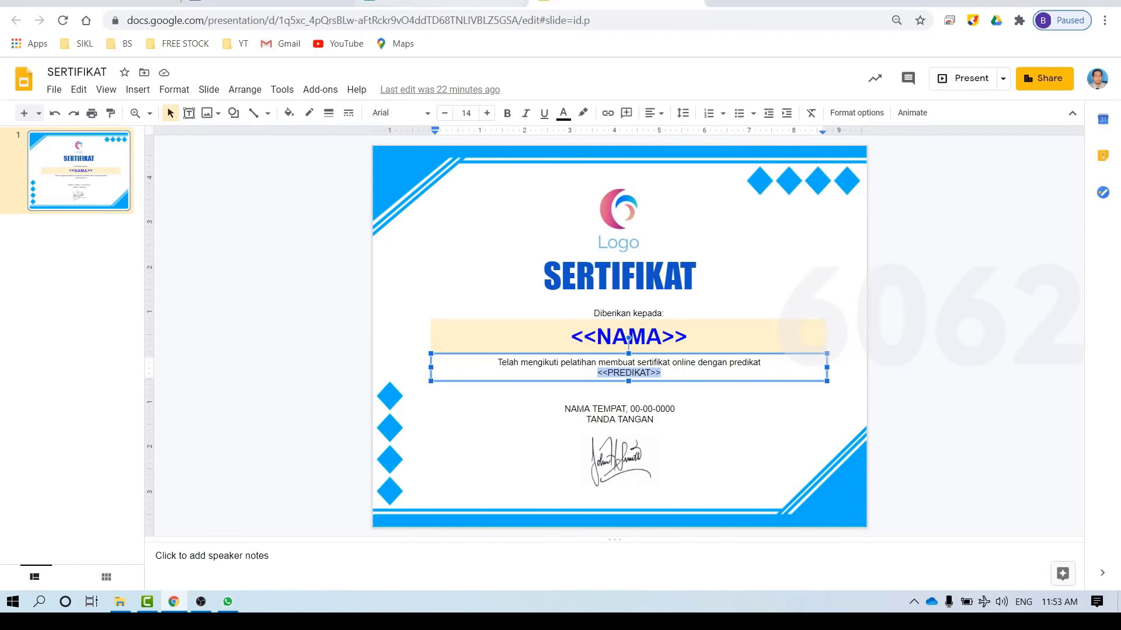
{"action": "left_click", "coordinate": [443, 5]}
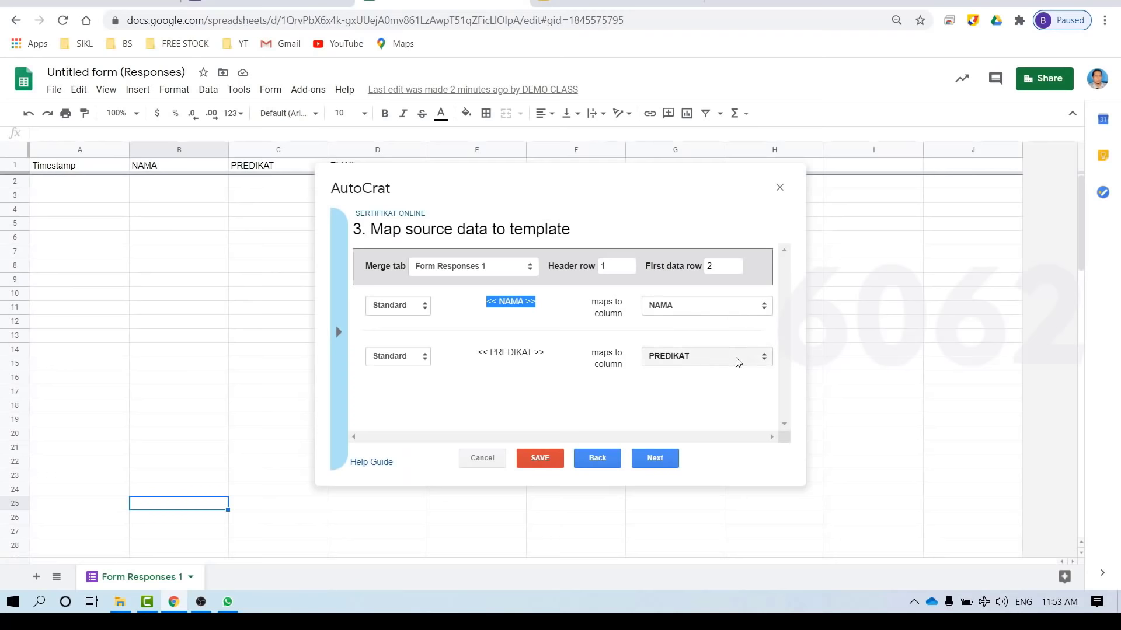
Map the NAMA and PREDIKAT tags to their columns and proceed to file settings.
{"action": "left_click", "coordinate": [756, 307]}
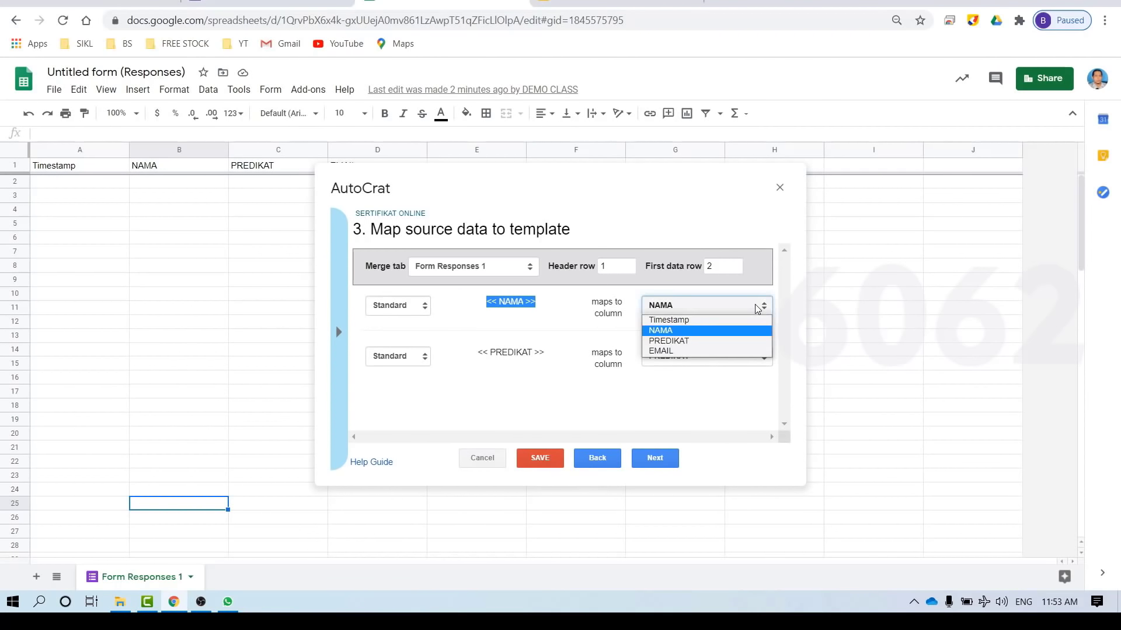
{"action": "left_click", "coordinate": [675, 331]}
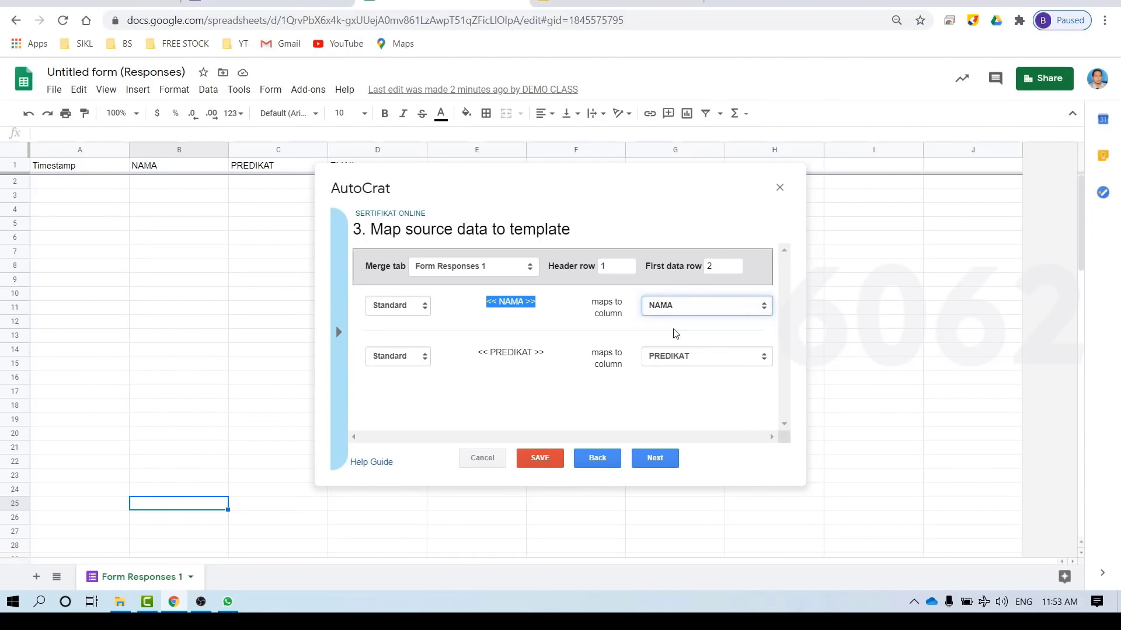
{"action": "left_click", "coordinate": [723, 361]}
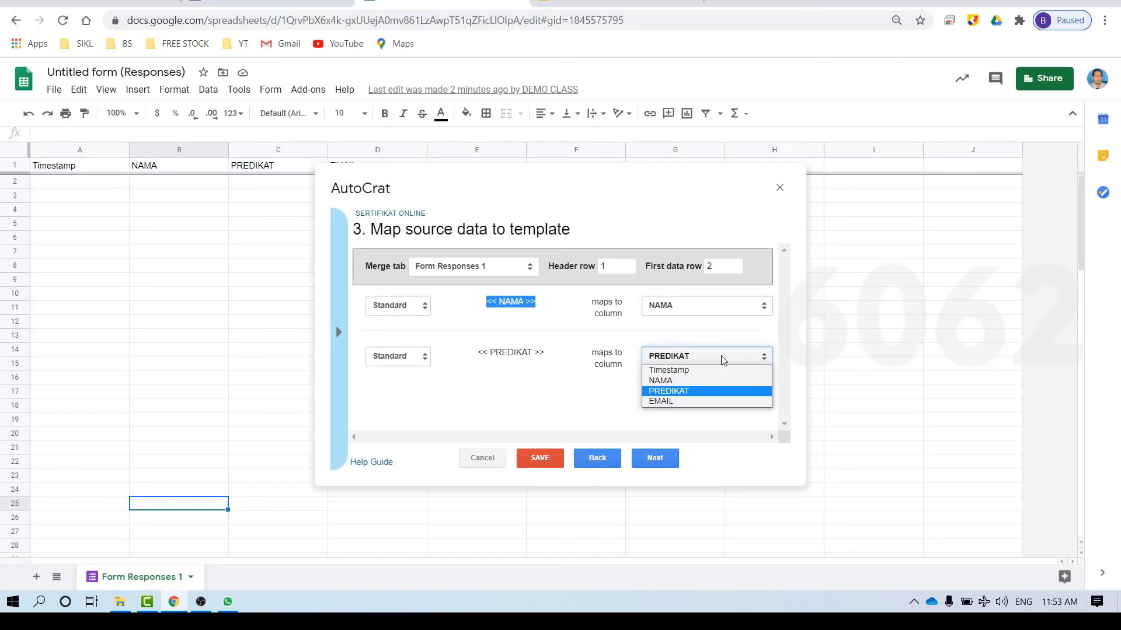
{"action": "left_click", "coordinate": [667, 394]}
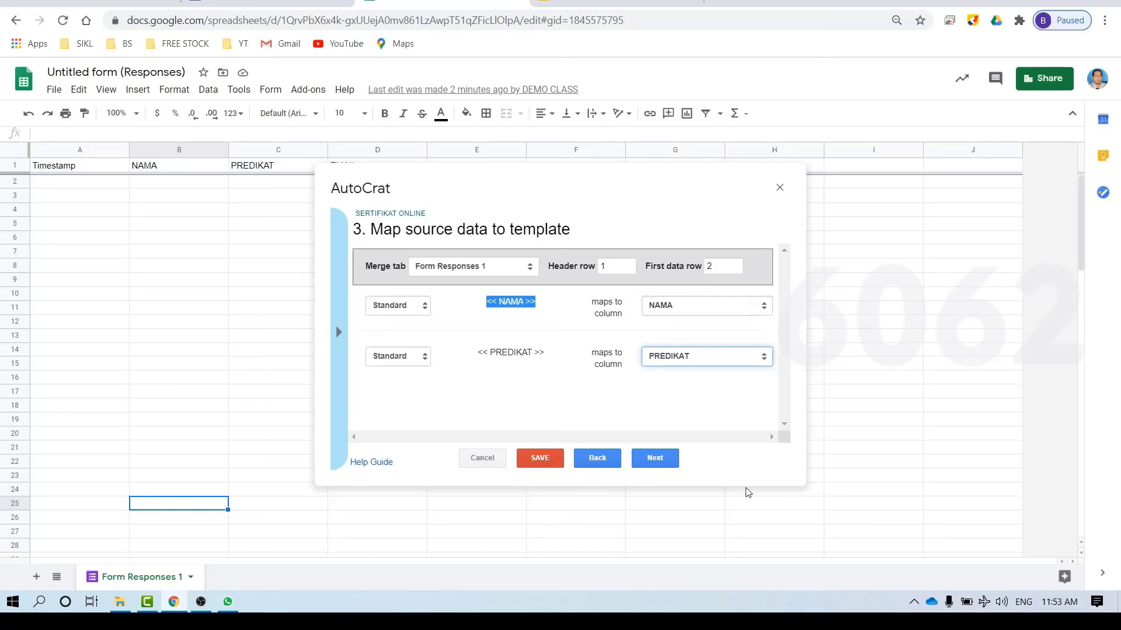
{"action": "left_click", "coordinate": [662, 461]}
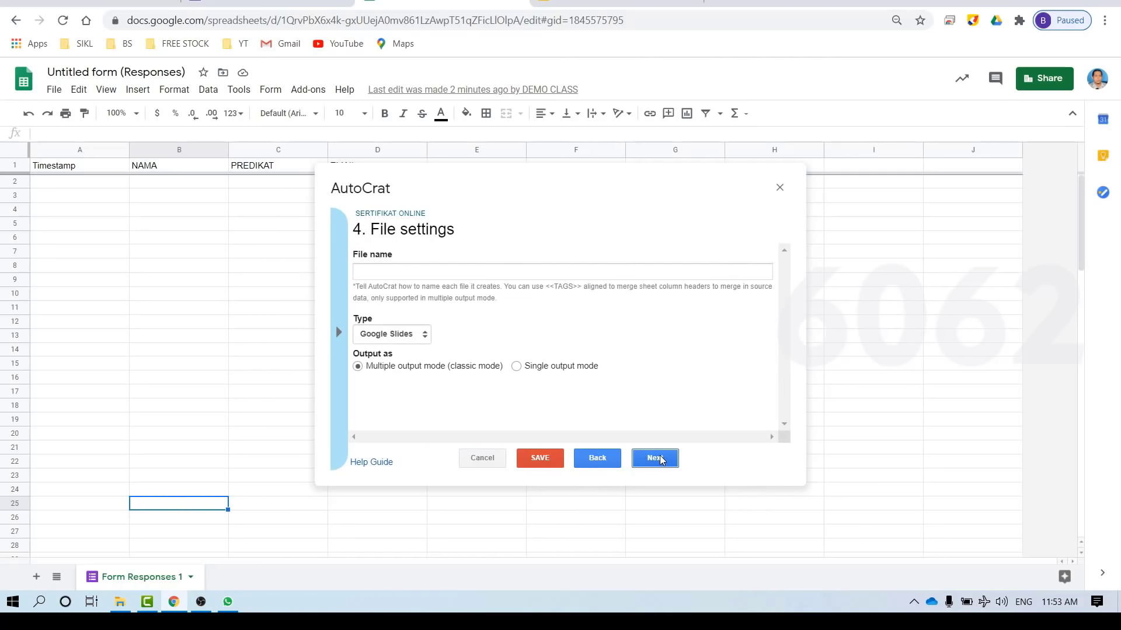
{"action": "left_click", "coordinate": [469, 269]}
{"action": "left_click", "coordinate": [505, 223]}
{"action": "left_click", "coordinate": [560, 3]}
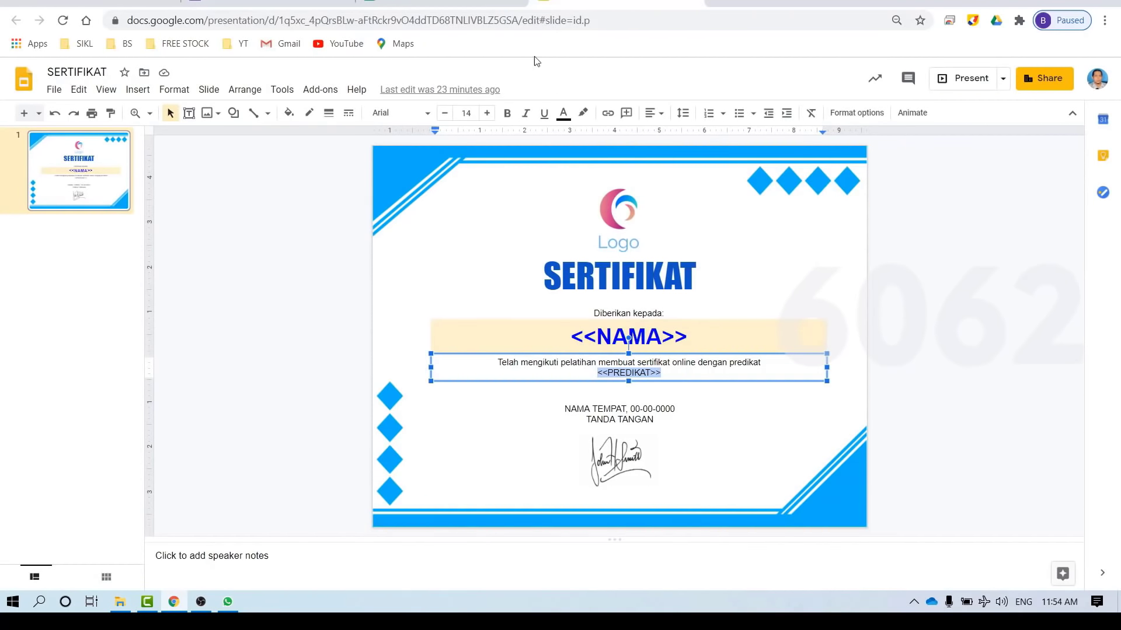
{"action": "left_click", "coordinate": [444, 3]}
{"action": "left_click", "coordinate": [437, 271]}
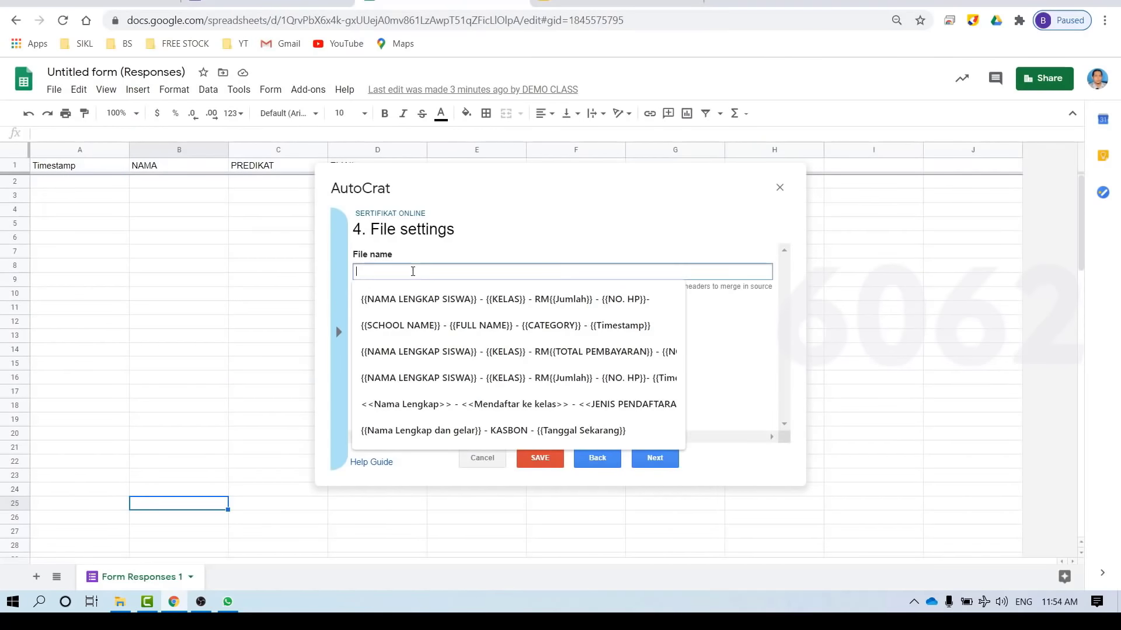
{"action": "left_click", "coordinate": [501, 227]}
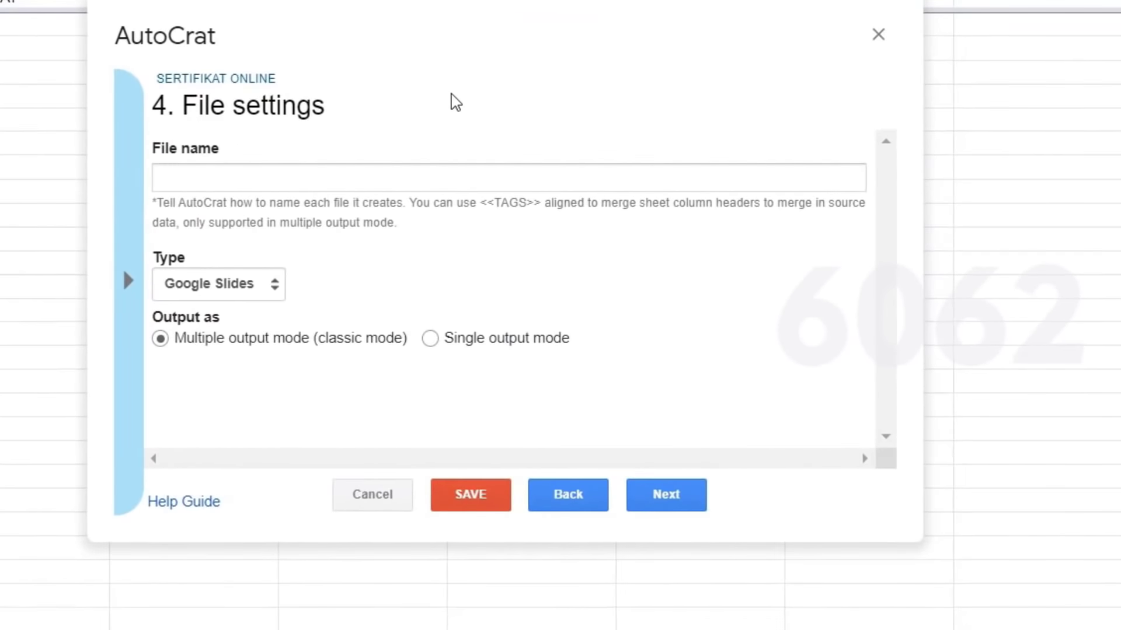
Paste the <<NAMA>> tag into the File name field, followed by a ' - ' separator.
{"action": "left_click", "coordinate": [129, 286]}
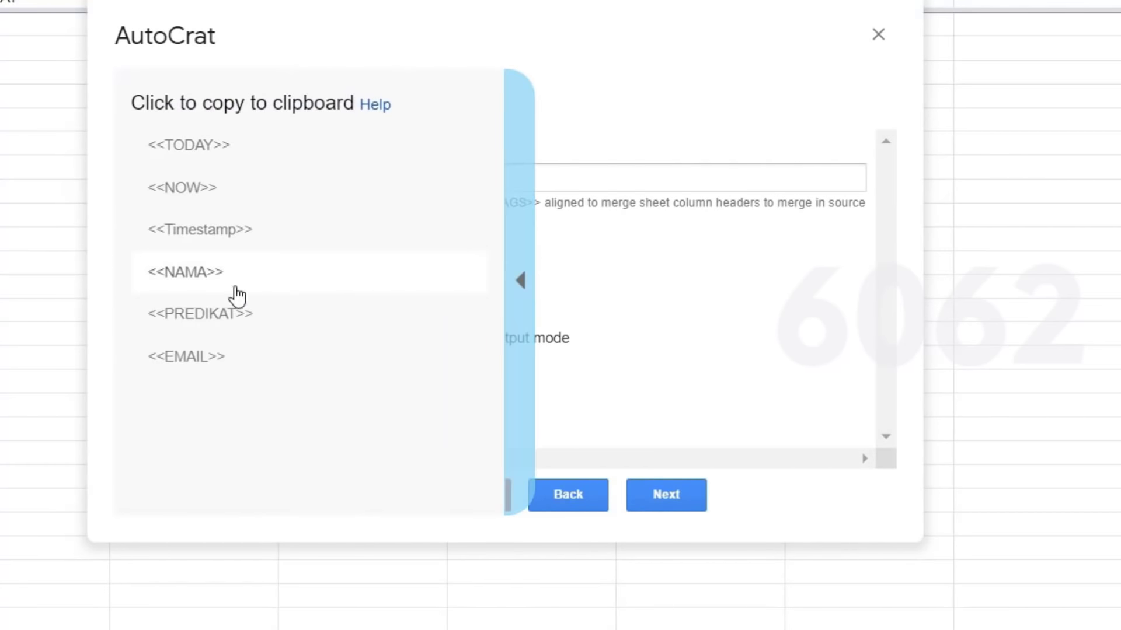
{"action": "left_click", "coordinate": [200, 275]}
{"action": "right_click", "coordinate": [221, 173]}
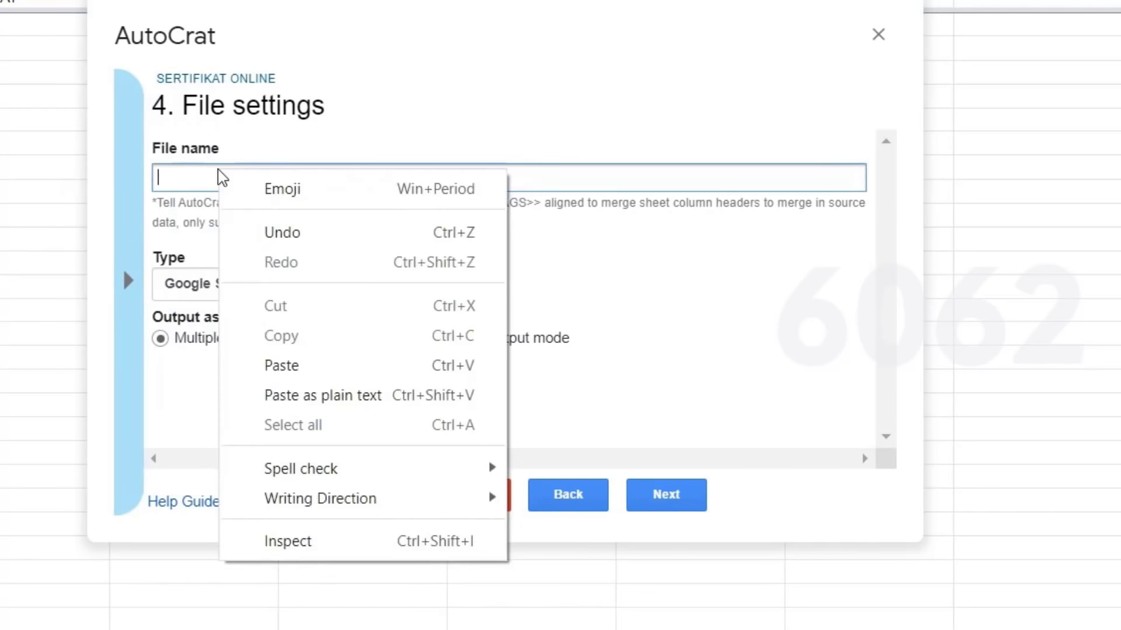
{"action": "left_click", "coordinate": [296, 364]}
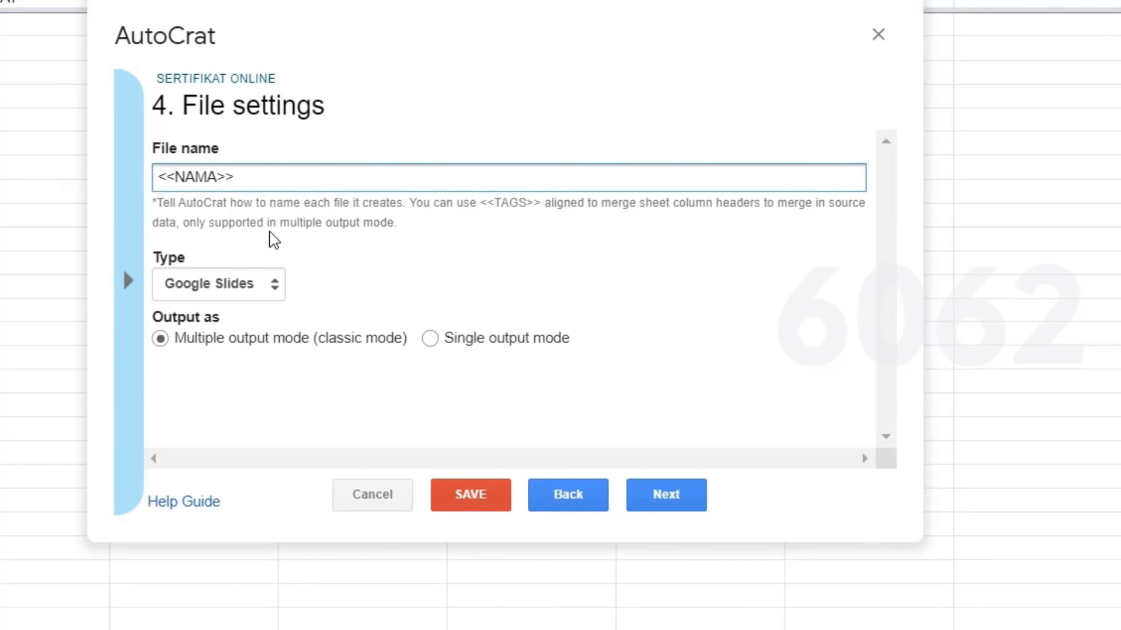
{"action": "type", "text": "-"}
Copy the <<PREDIKAT>> tag and paste it into the file name after the separator.
{"action": "left_click", "coordinate": [126, 281]}
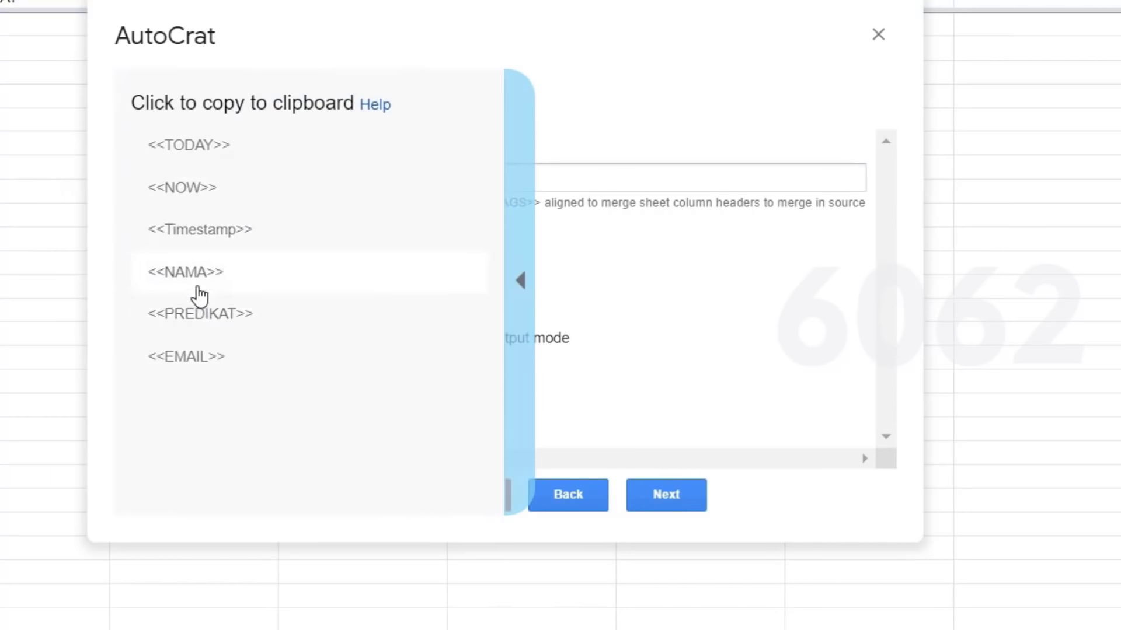
{"action": "left_click", "coordinate": [216, 327]}
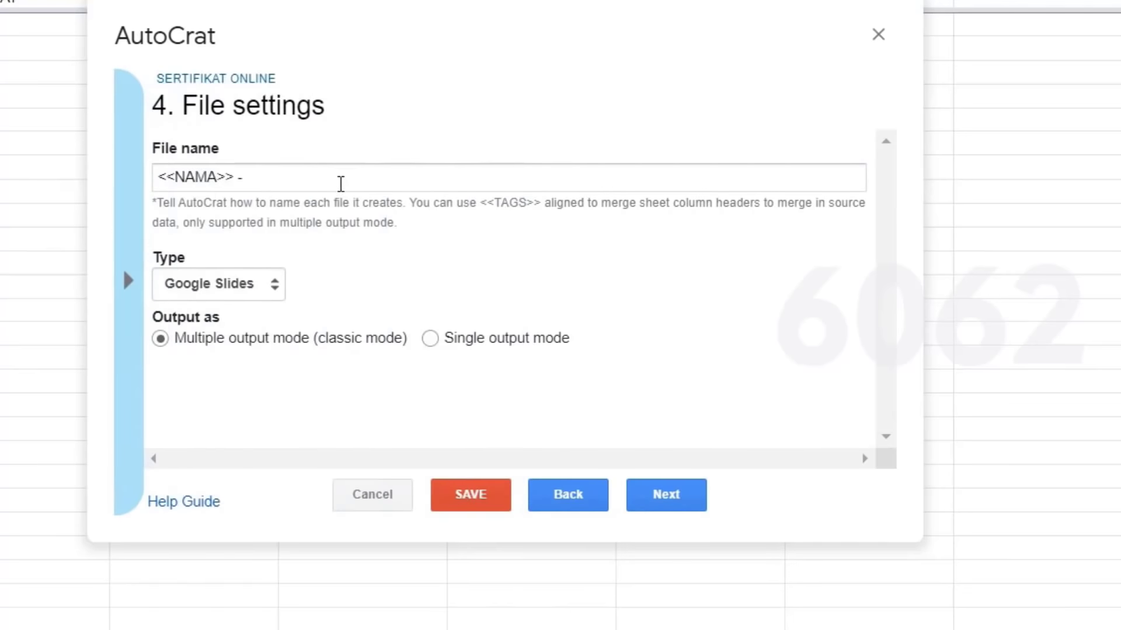
{"action": "right_click", "coordinate": [328, 180]}
{"action": "left_click", "coordinate": [421, 377]}
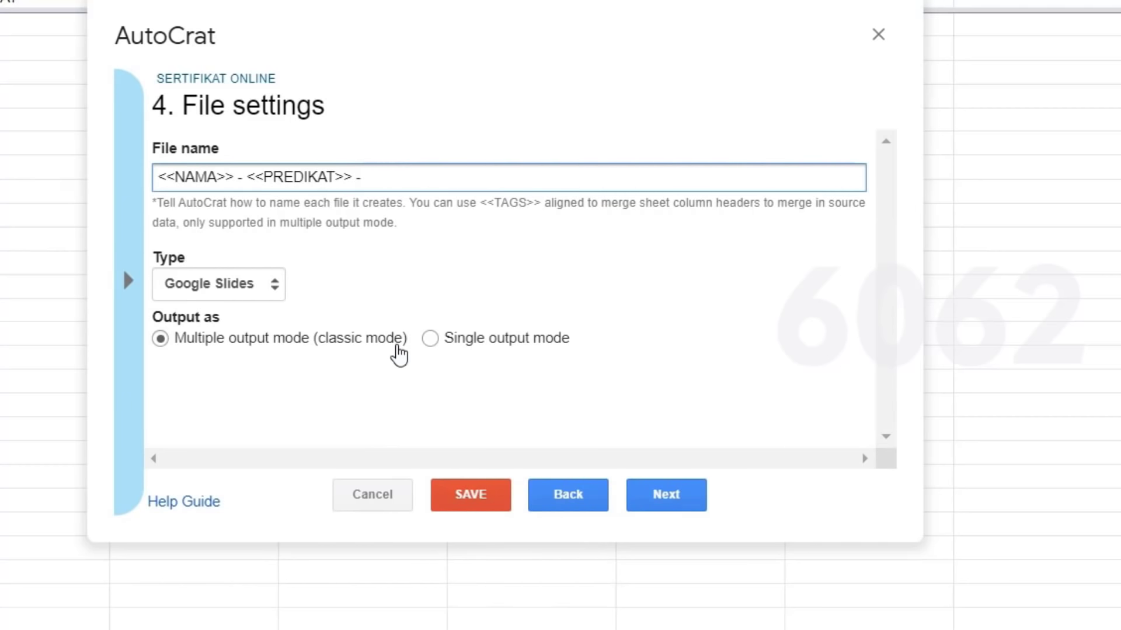
Append the <<Timestamp>> tag to the end of the file name.
{"action": "left_click", "coordinate": [129, 281]}
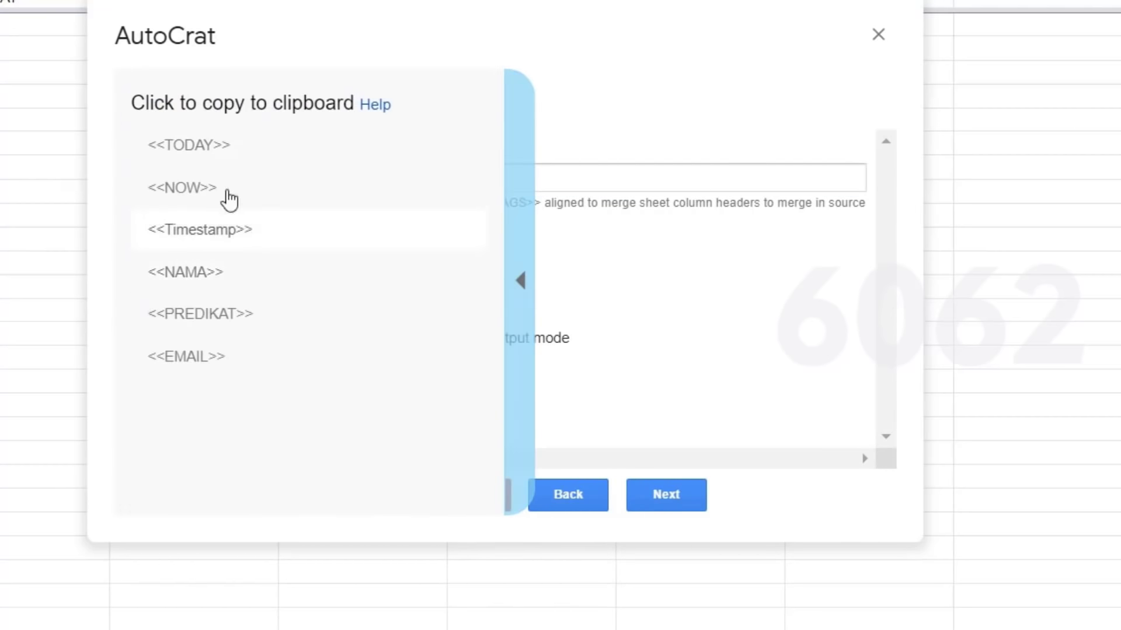
{"action": "left_click", "coordinate": [217, 233]}
{"action": "left_click", "coordinate": [426, 177]}
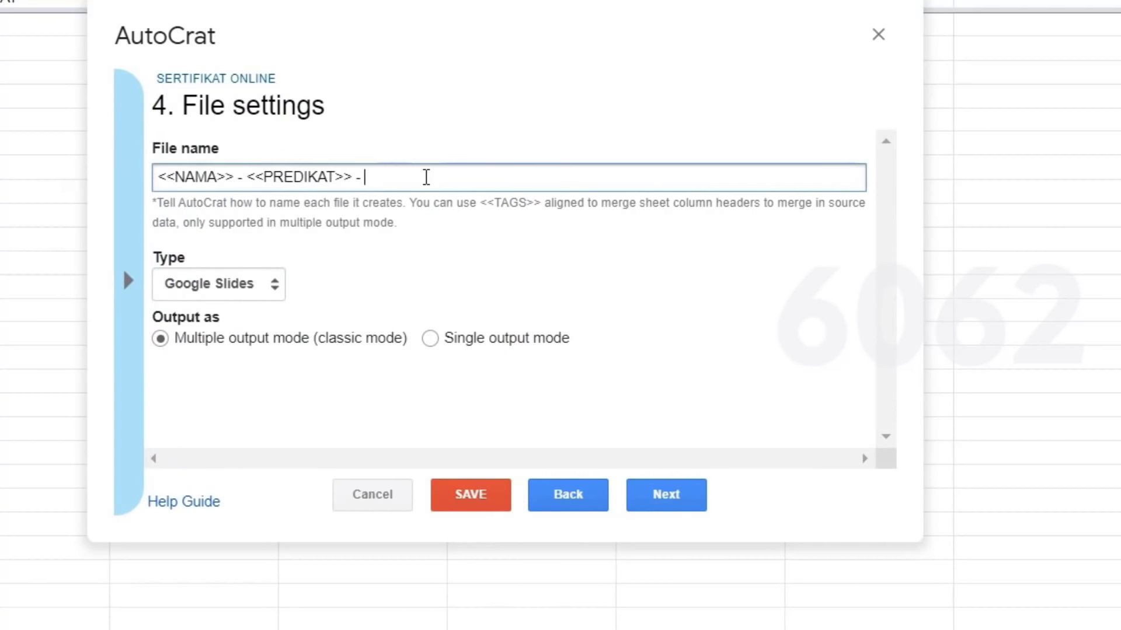
{"action": "right_click", "coordinate": [426, 177]}
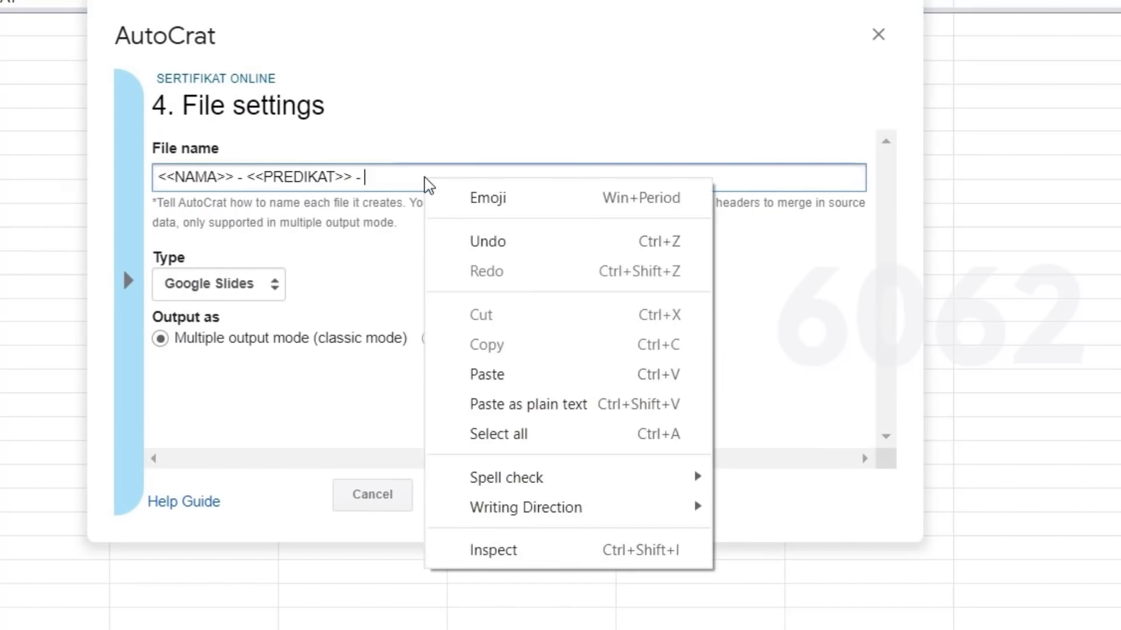
{"action": "left_click", "coordinate": [497, 372]}
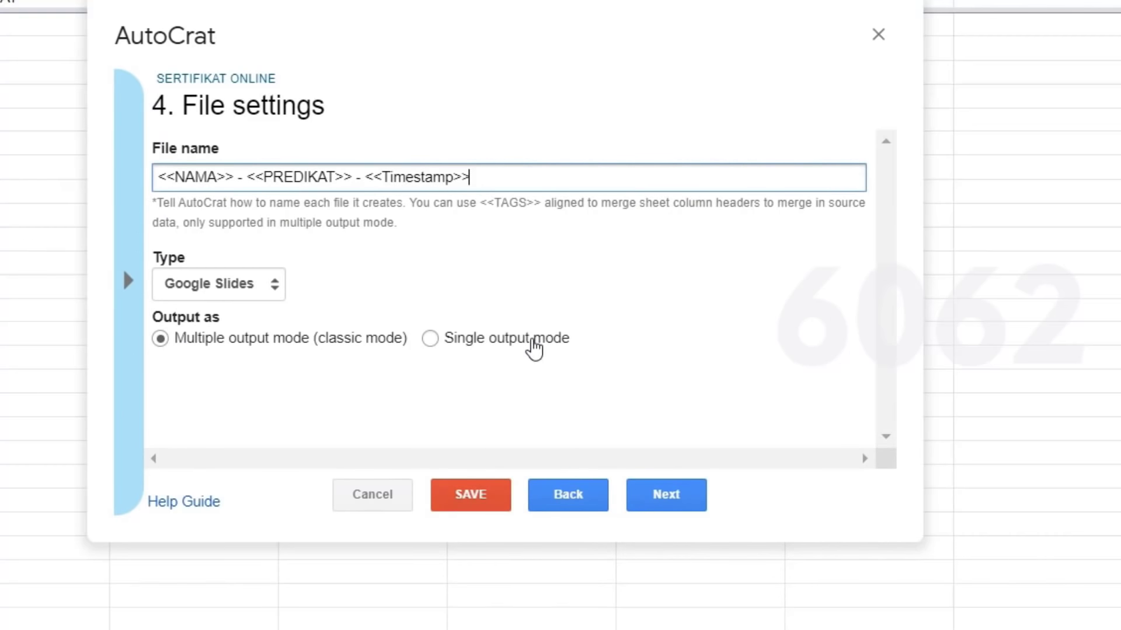
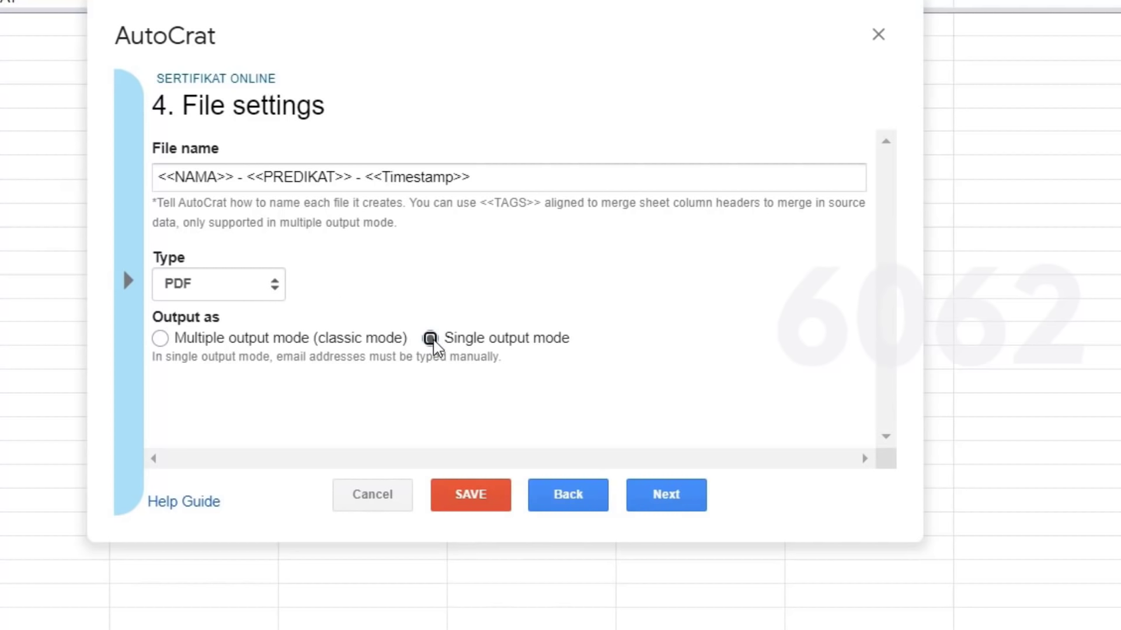
Choose 'Multiple output mode (classic mode)' and advance to the step 5 destination folder setting.
{"action": "left_click", "coordinate": [161, 339]}
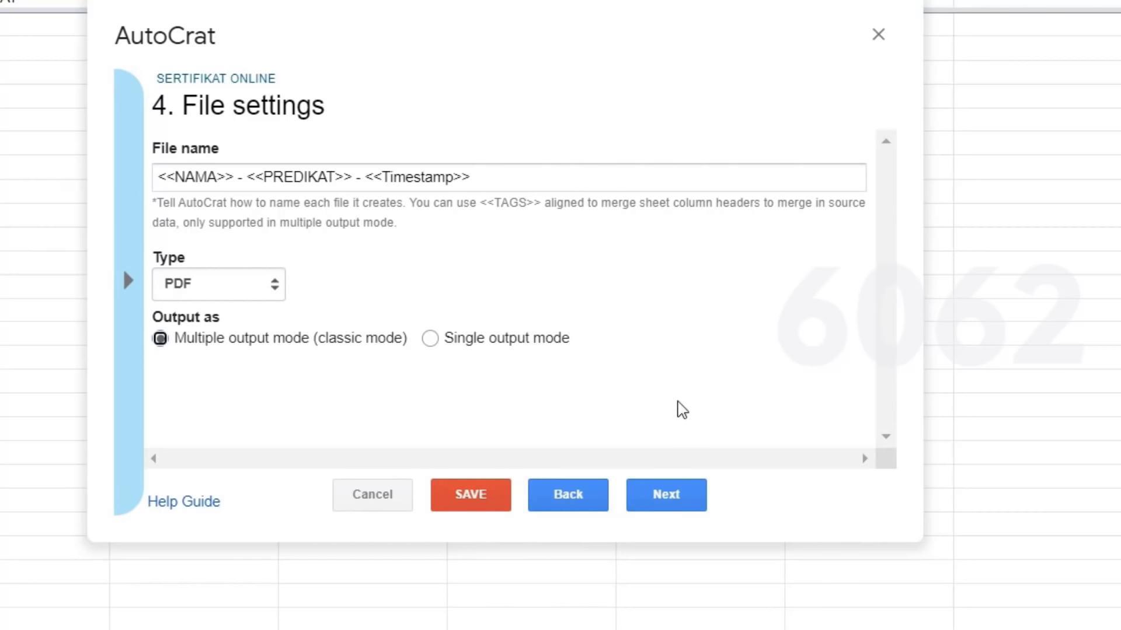
{"action": "left_click", "coordinate": [679, 492]}
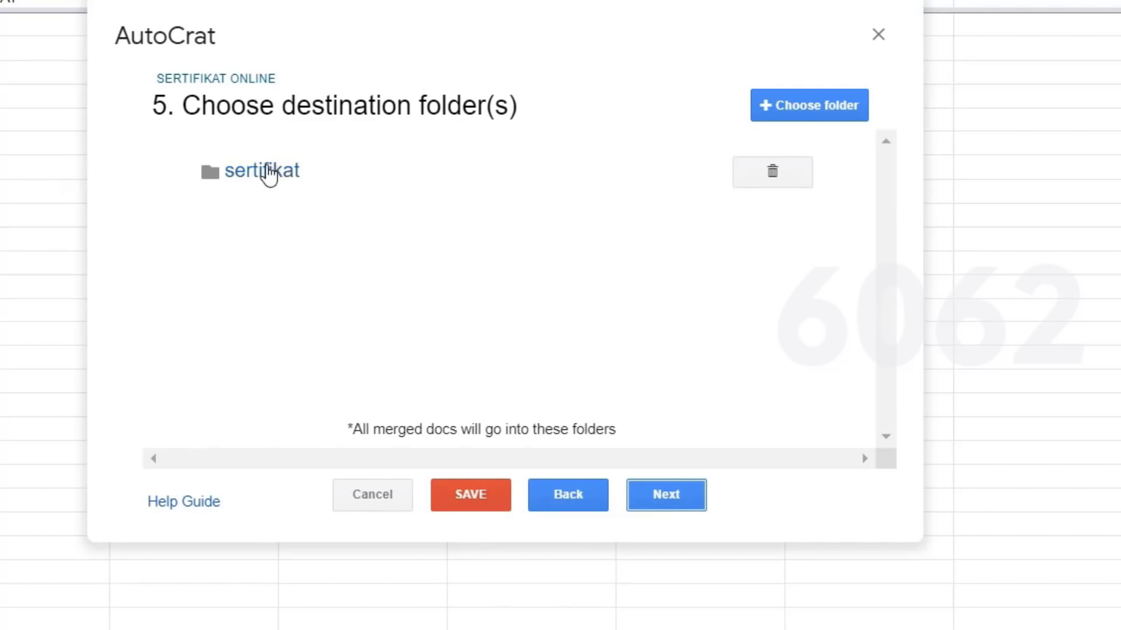
Skip the dynamic folder reference and merge condition steps, reaching step 8 sharing and email settings.
{"action": "left_click", "coordinate": [673, 499]}
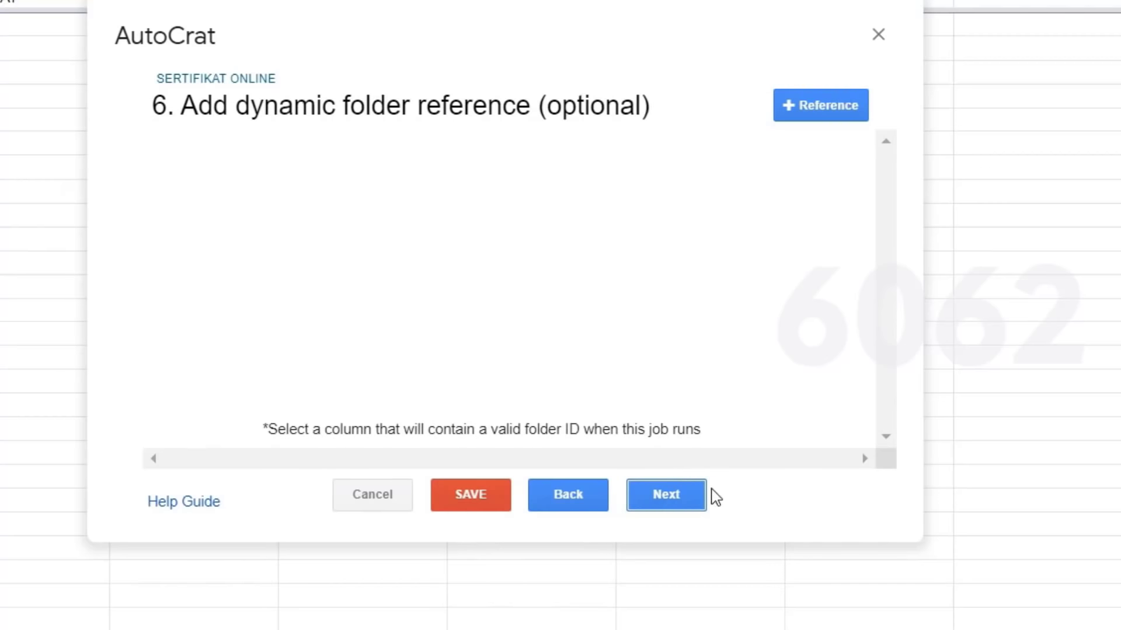
{"action": "left_click", "coordinate": [691, 497]}
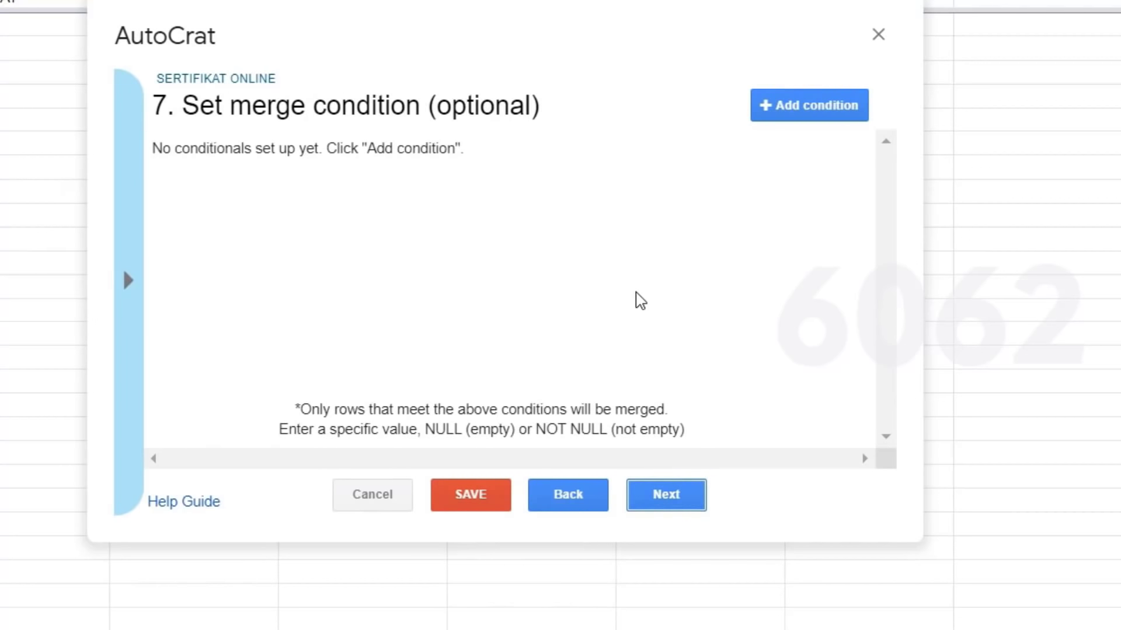
{"action": "left_click", "coordinate": [672, 511]}
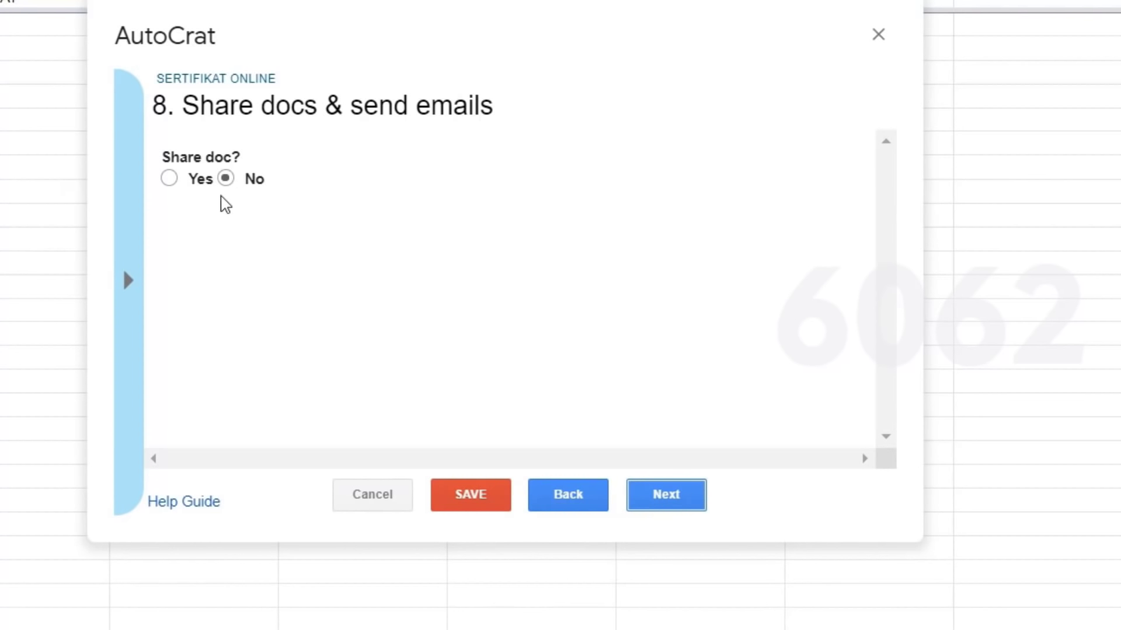
Set 'Share doc?' to Yes so each certificate is shared as PDF.
{"action": "left_click", "coordinate": [169, 178]}
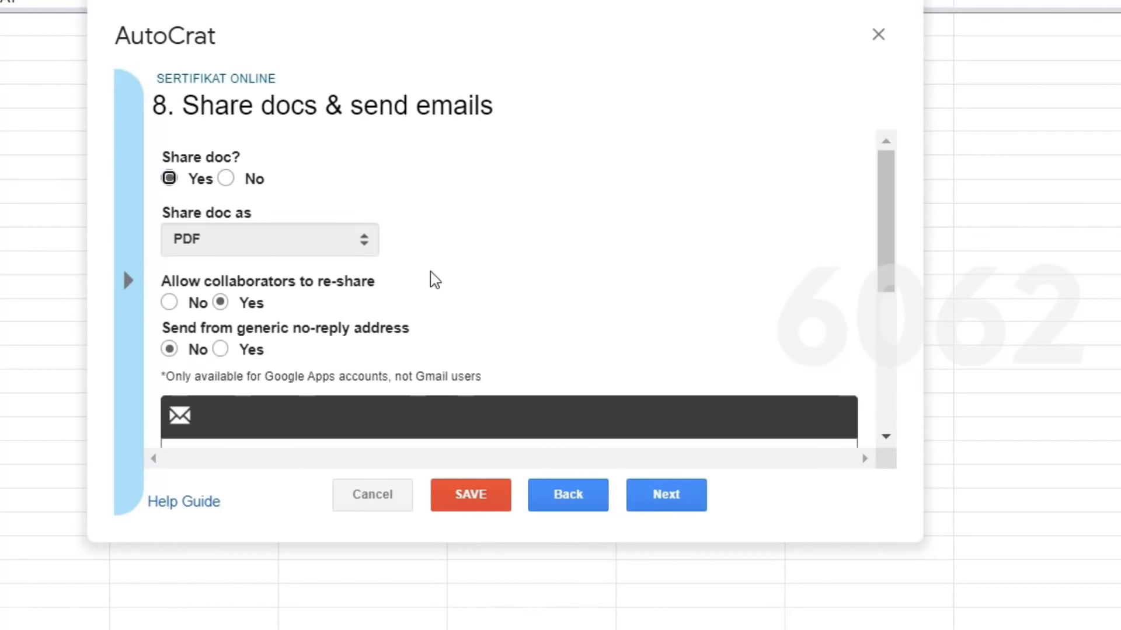
{"action": "scroll", "coordinate": [446, 268], "scroll_direction": "down", "scroll_amount": 5}
{"action": "scroll", "coordinate": [487, 331], "scroll_direction": "up", "scroll_amount": 4}
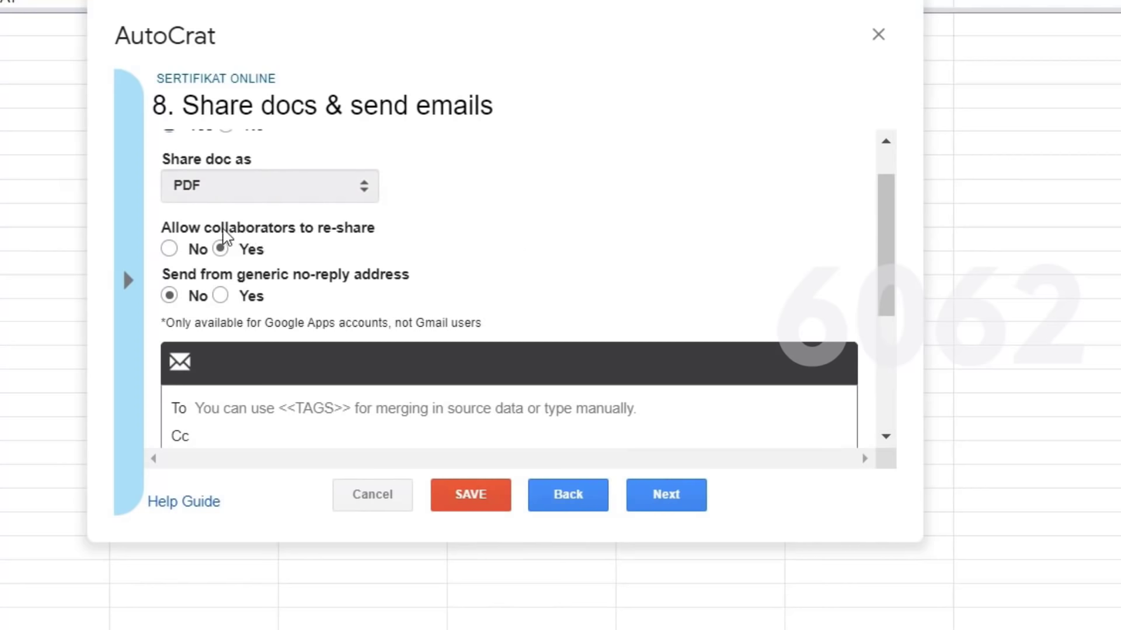
{"action": "scroll", "coordinate": [413, 243], "scroll_direction": "down", "scroll_amount": 3}
{"action": "scroll", "coordinate": [414, 242], "scroll_direction": "up", "scroll_amount": 3}
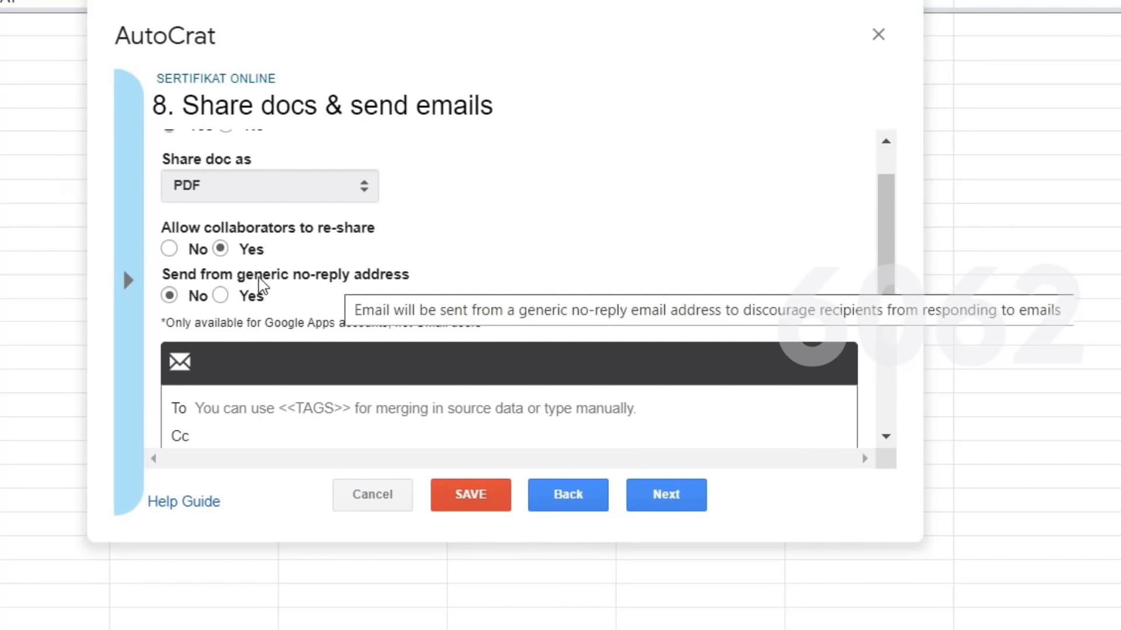
{"action": "scroll", "coordinate": [380, 270], "scroll_direction": "down", "scroll_amount": 2}
{"action": "scroll", "coordinate": [379, 269], "scroll_direction": "down", "scroll_amount": 2}
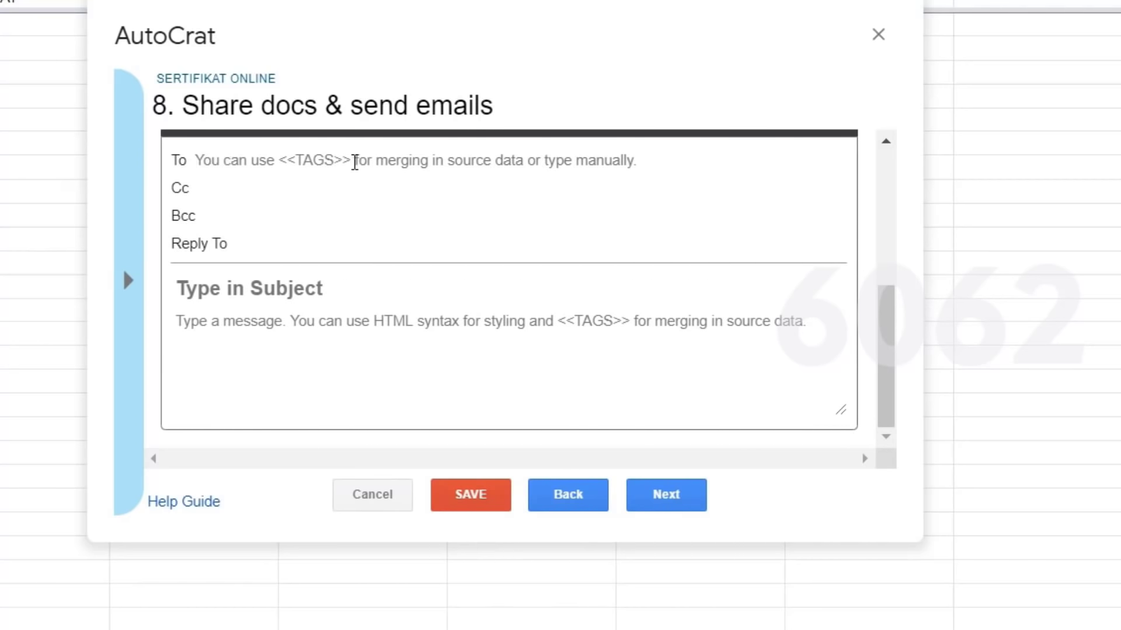
Put the <<EMAIL>> merge tag into the email To field.
{"action": "left_click", "coordinate": [299, 161]}
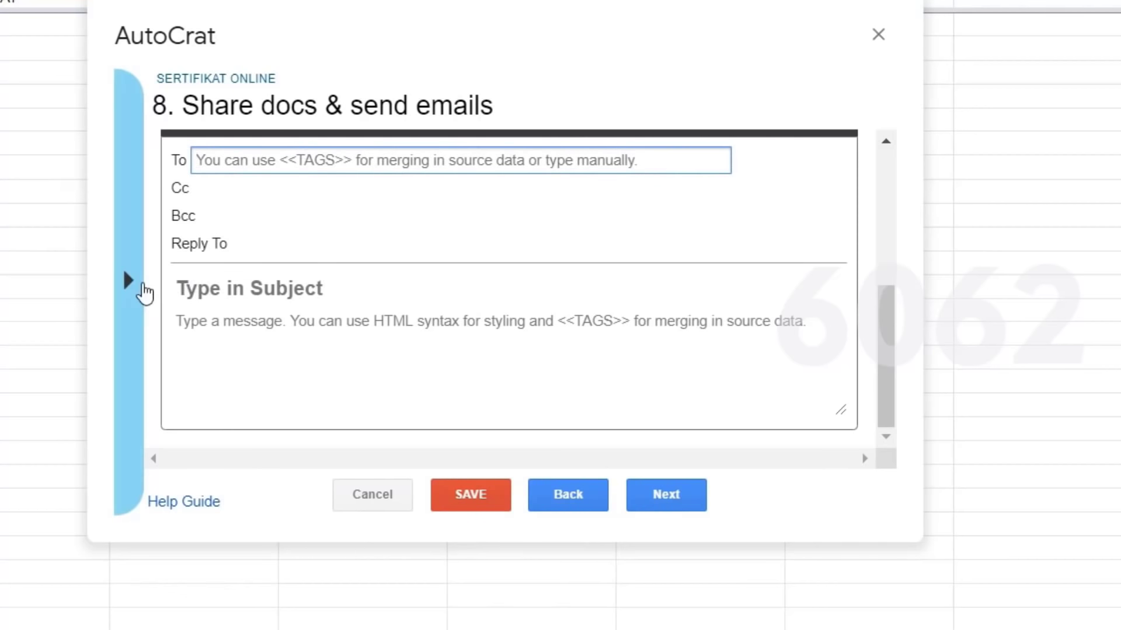
{"action": "left_click", "coordinate": [129, 289]}
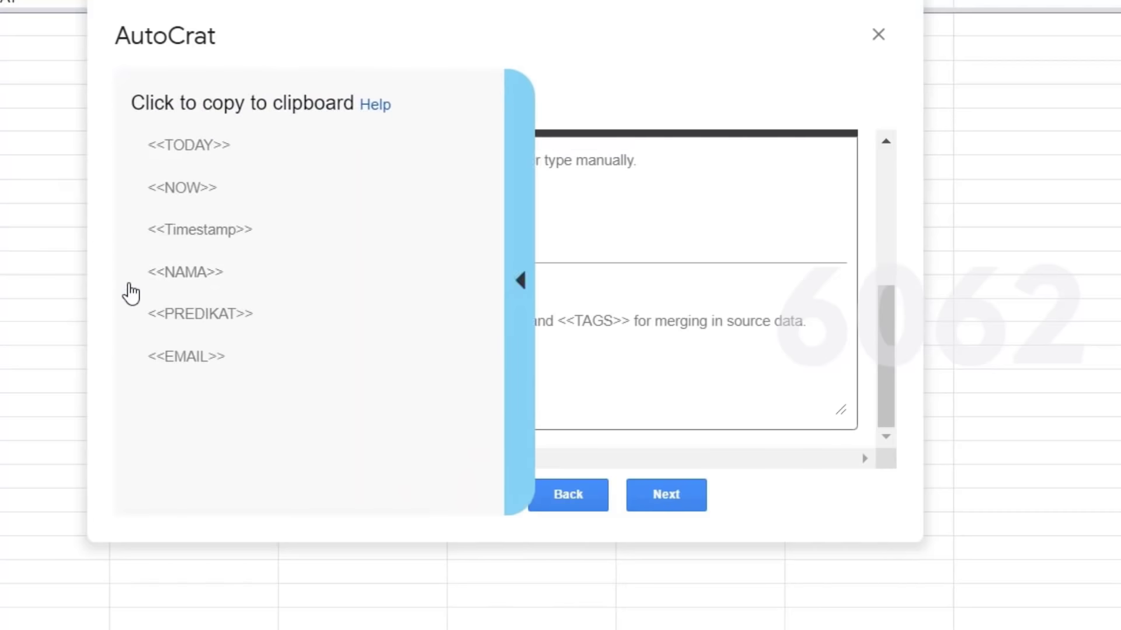
{"action": "left_click", "coordinate": [201, 367]}
{"action": "key", "text": "ctrl+c"}
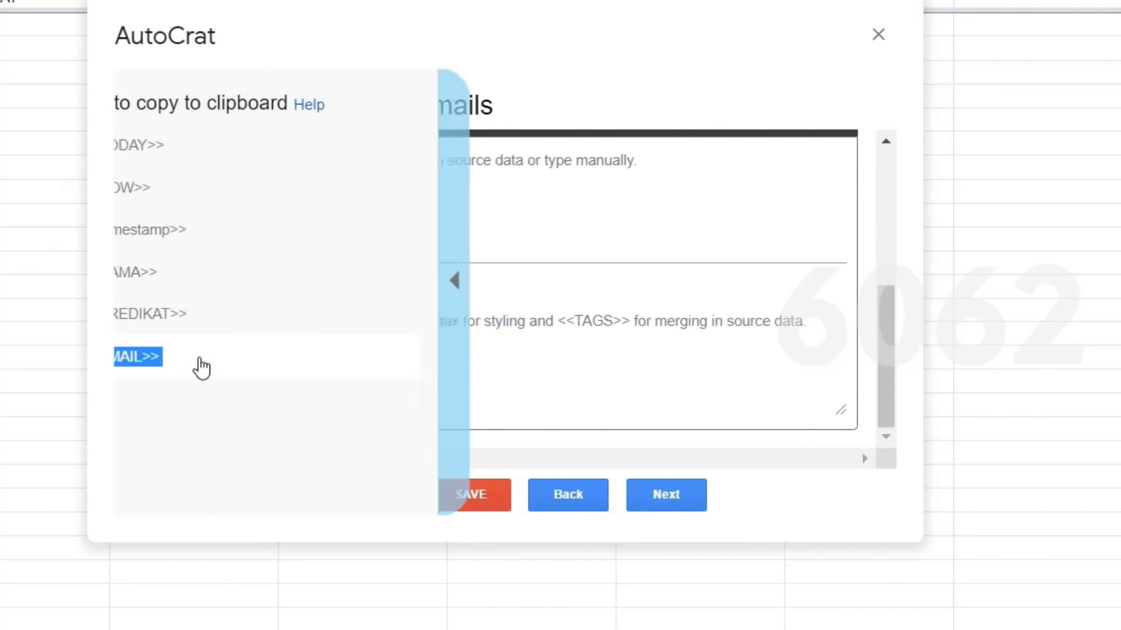
{"action": "left_click", "coordinate": [245, 166]}
{"action": "right_click", "coordinate": [246, 165]}
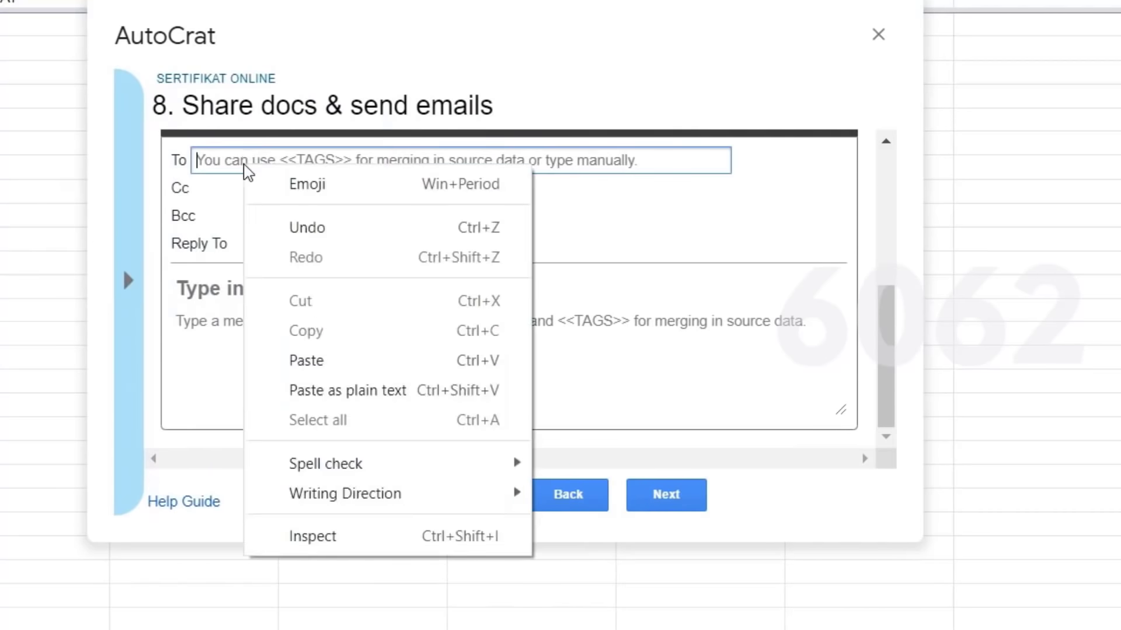
{"action": "left_click", "coordinate": [321, 360]}
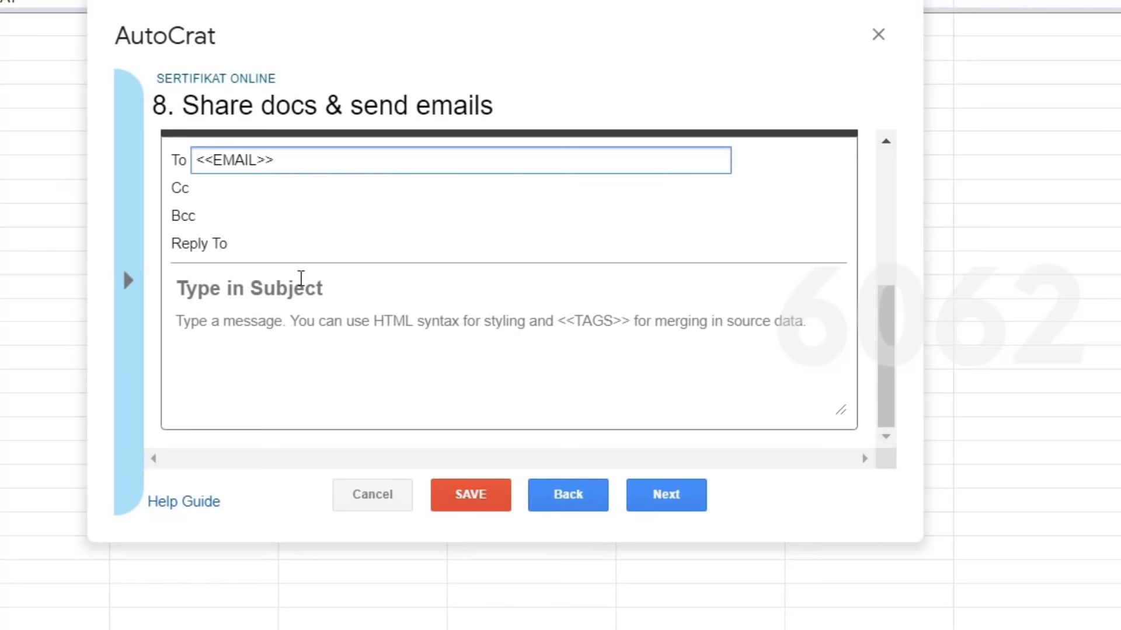
Set the email subject to 'SERTIFIKAT'.
{"action": "left_click", "coordinate": [321, 289]}
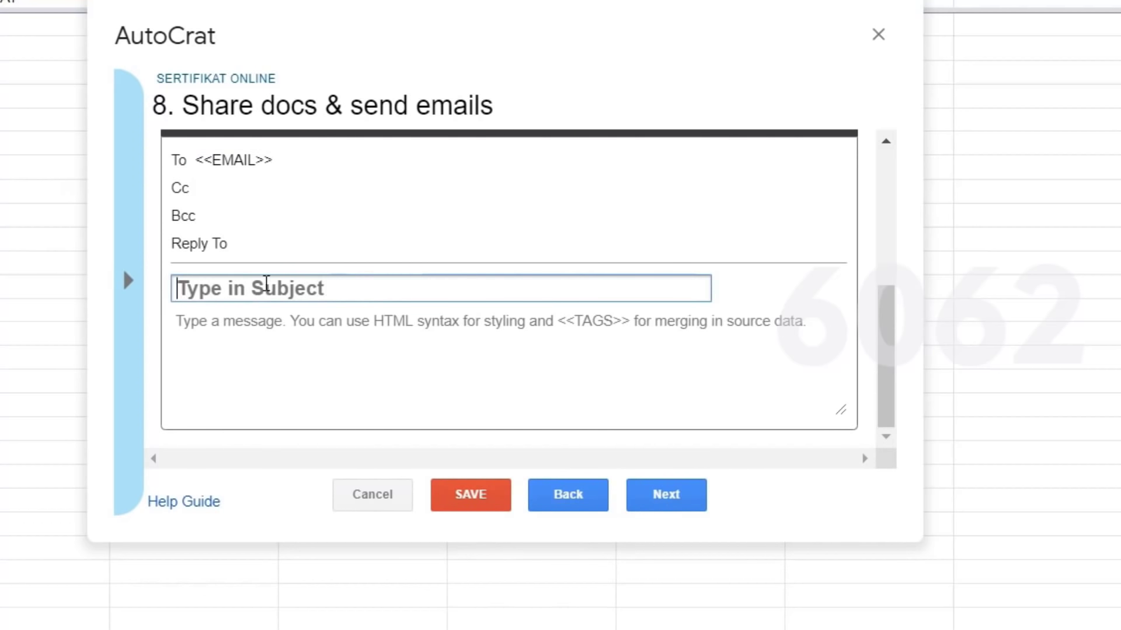
{"action": "type", "text": "SE"}
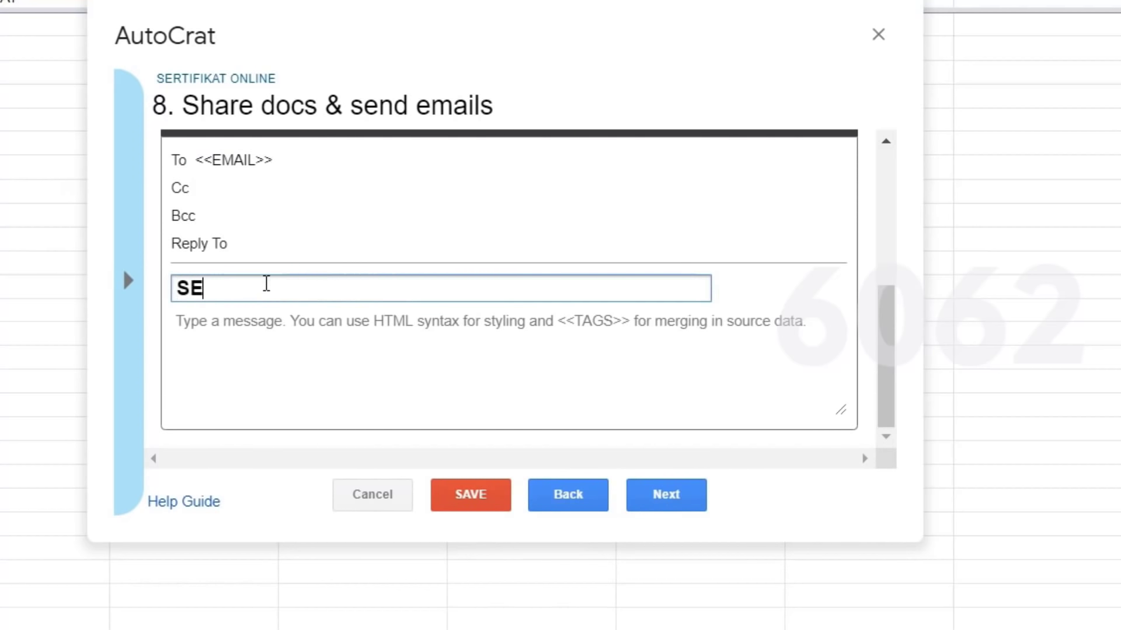
{"action": "type", "text": "RTIFIKAR"}
{"action": "key", "text": "BackSpace"}
{"action": "type", "text": "T"}
Paste the <<NAMA>> and <<PREDIKAT>> tags into the message body on separate lines.
{"action": "left_click", "coordinate": [302, 331]}
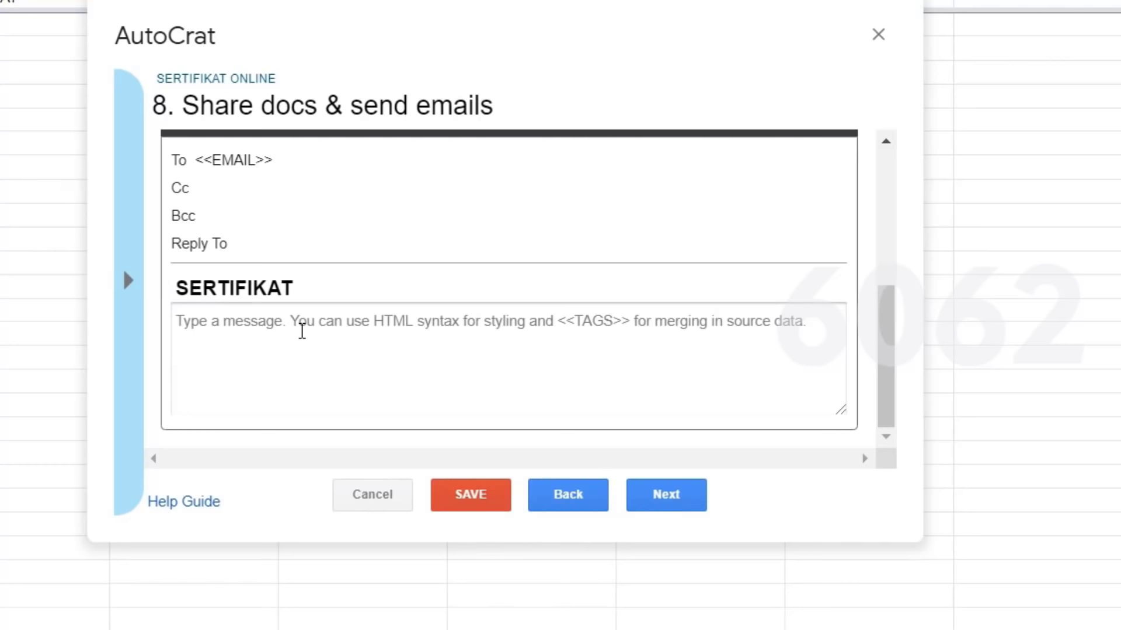
{"action": "left_click", "coordinate": [128, 281]}
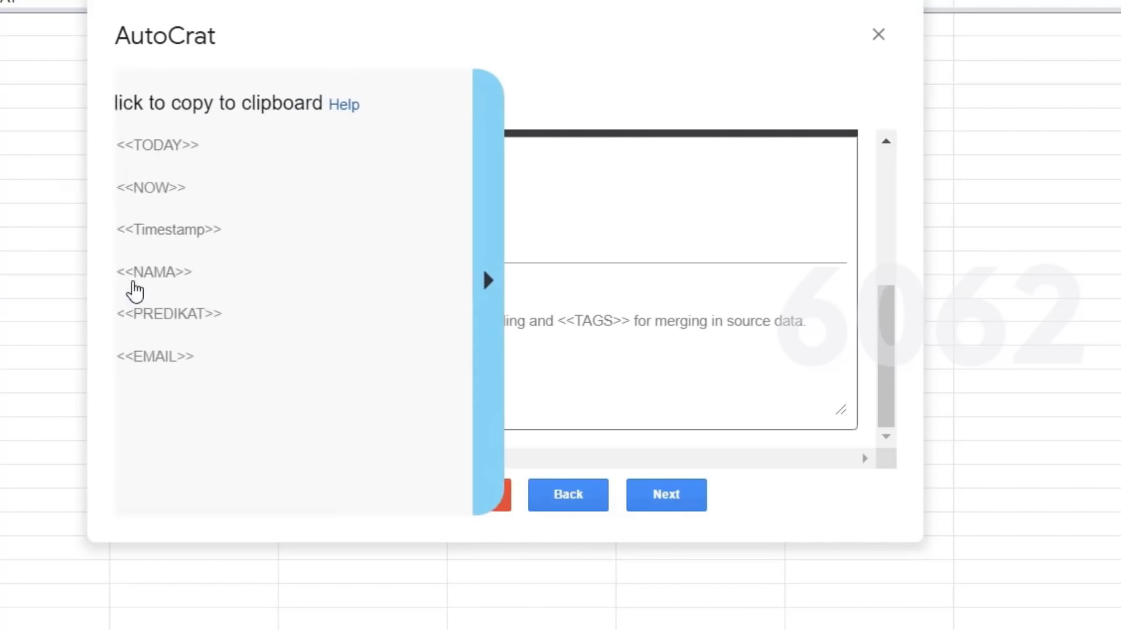
{"action": "left_click", "coordinate": [209, 271]}
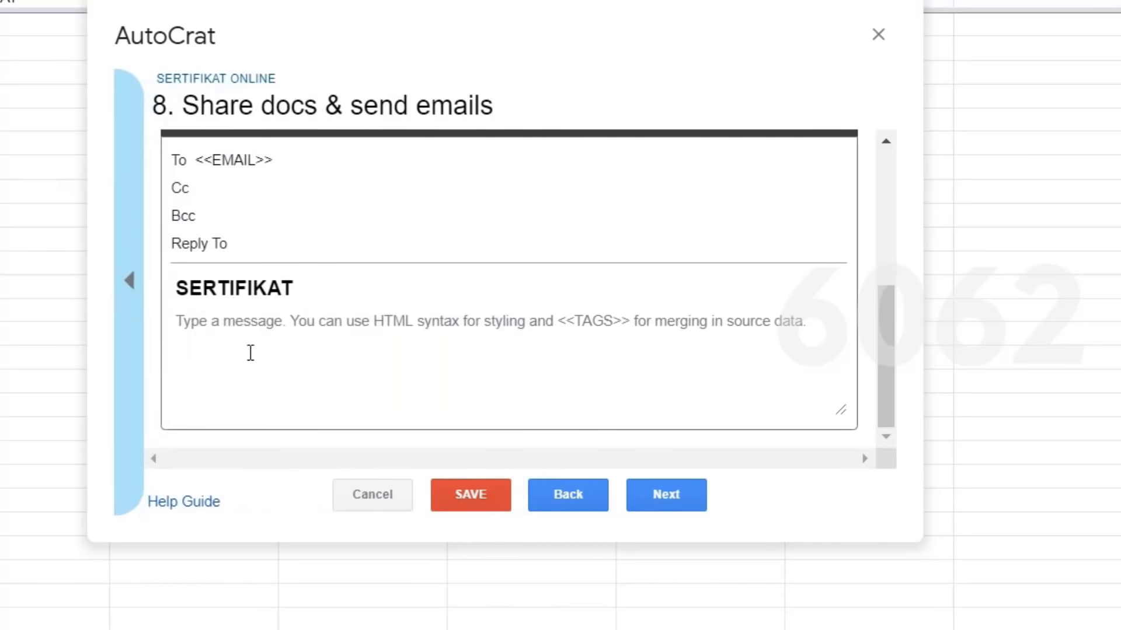
{"action": "left_click", "coordinate": [233, 321]}
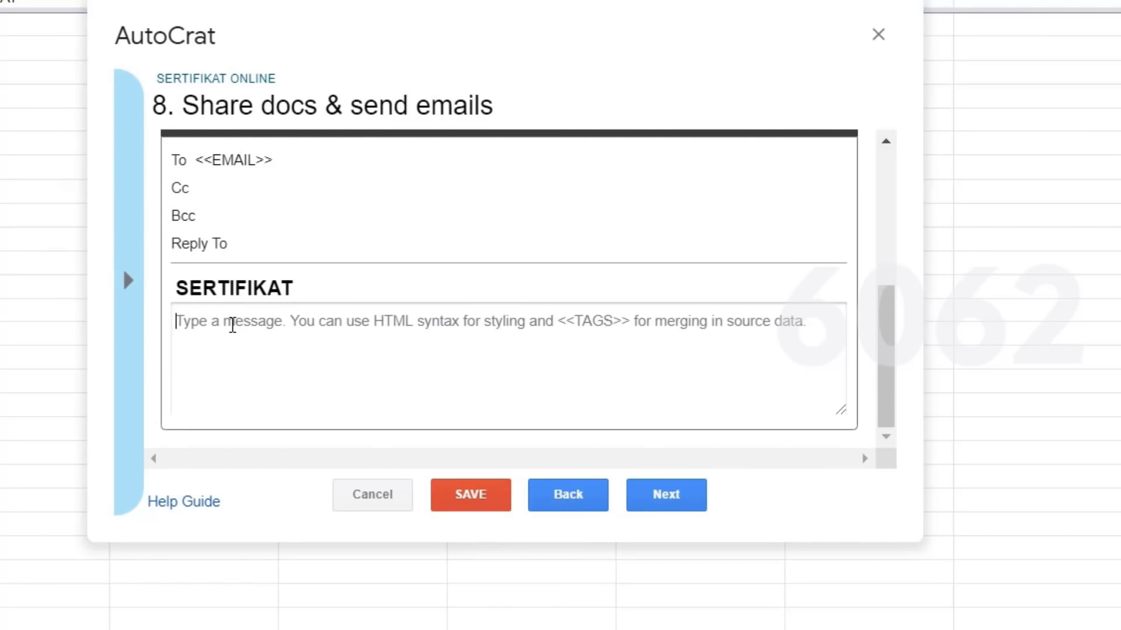
{"action": "right_click", "coordinate": [233, 326]}
{"action": "left_click", "coordinate": [307, 521]}
{"action": "key", "text": "Return"}
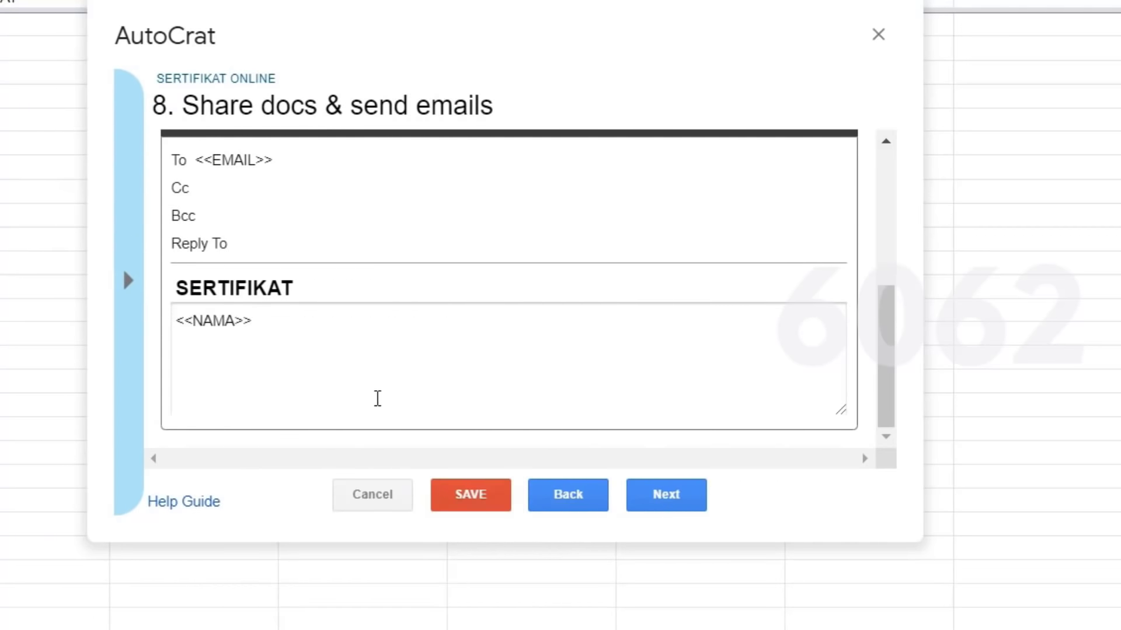
{"action": "left_click", "coordinate": [142, 298]}
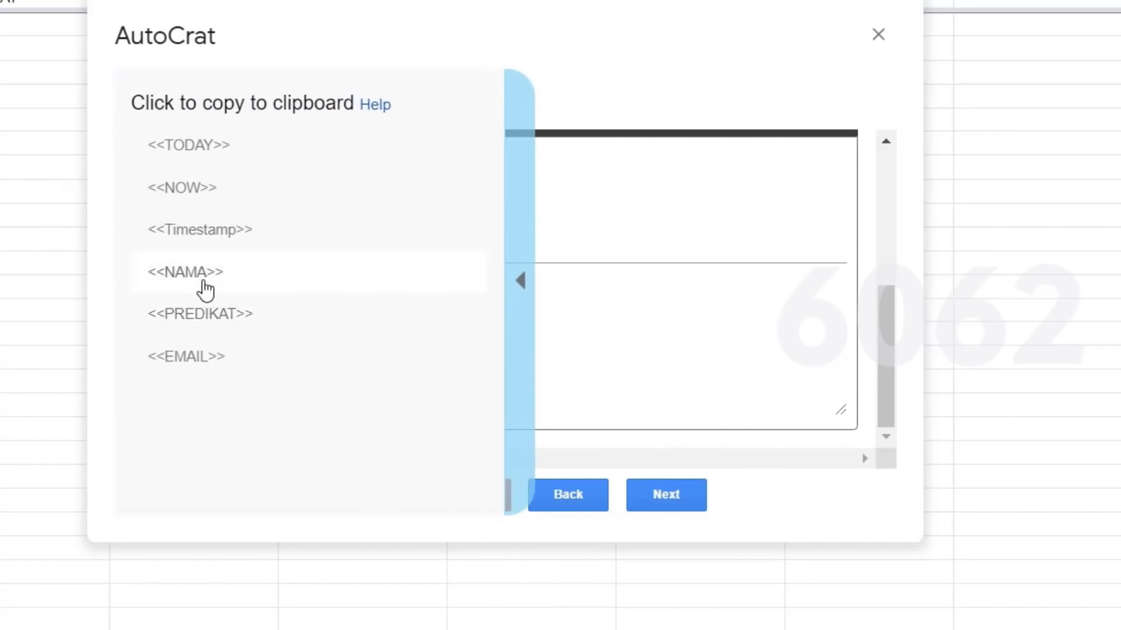
{"action": "left_click", "coordinate": [215, 325]}
{"action": "left_click", "coordinate": [284, 326]}
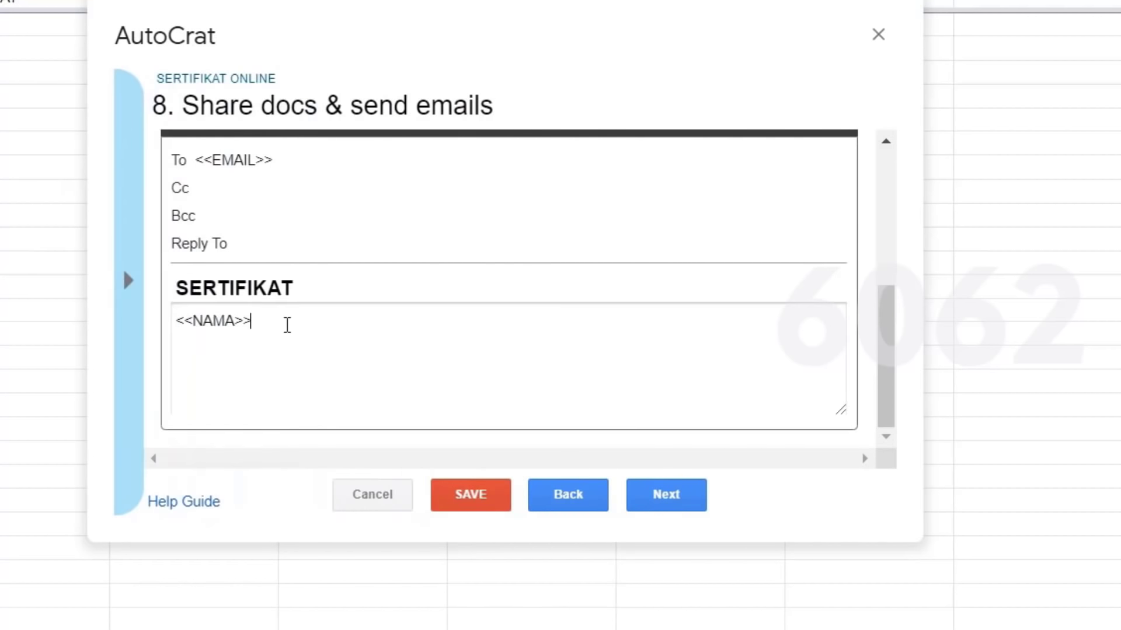
{"action": "right_click", "coordinate": [246, 343]}
{"action": "left_click", "coordinate": [325, 176]}
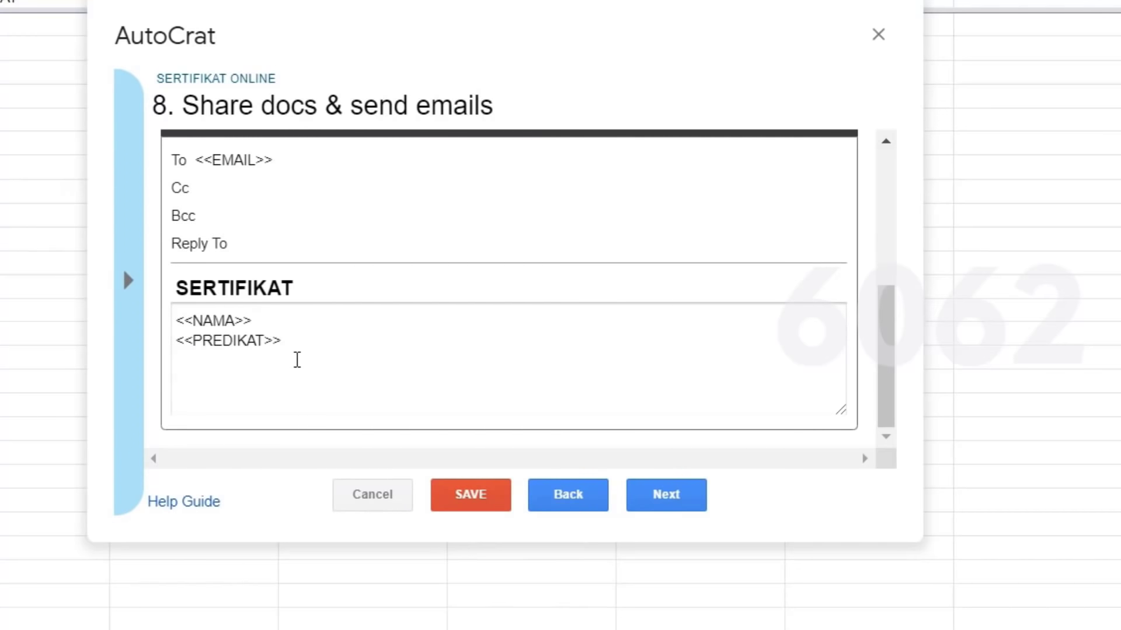
Add 'NAMA :' and 'PREDIKAT :' labels before the tags and continue to job triggers.
{"action": "left_click", "coordinate": [177, 321]}
{"action": "type", "text": "NAA"}
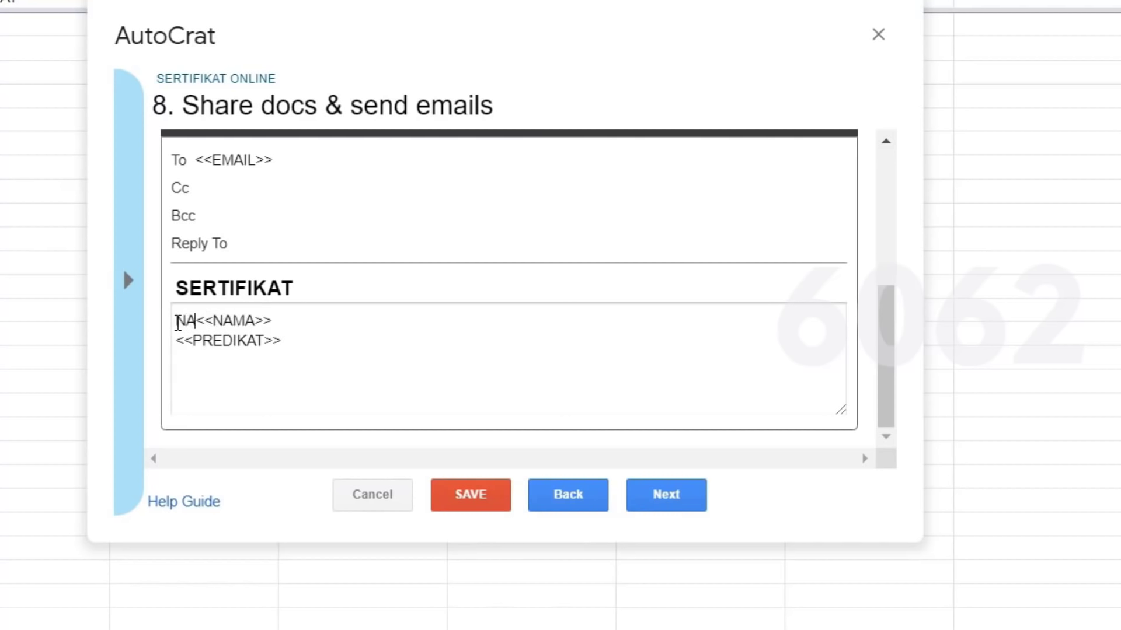
{"action": "key", "text": "BackSpace"}
{"action": "type", "text": "MA "}
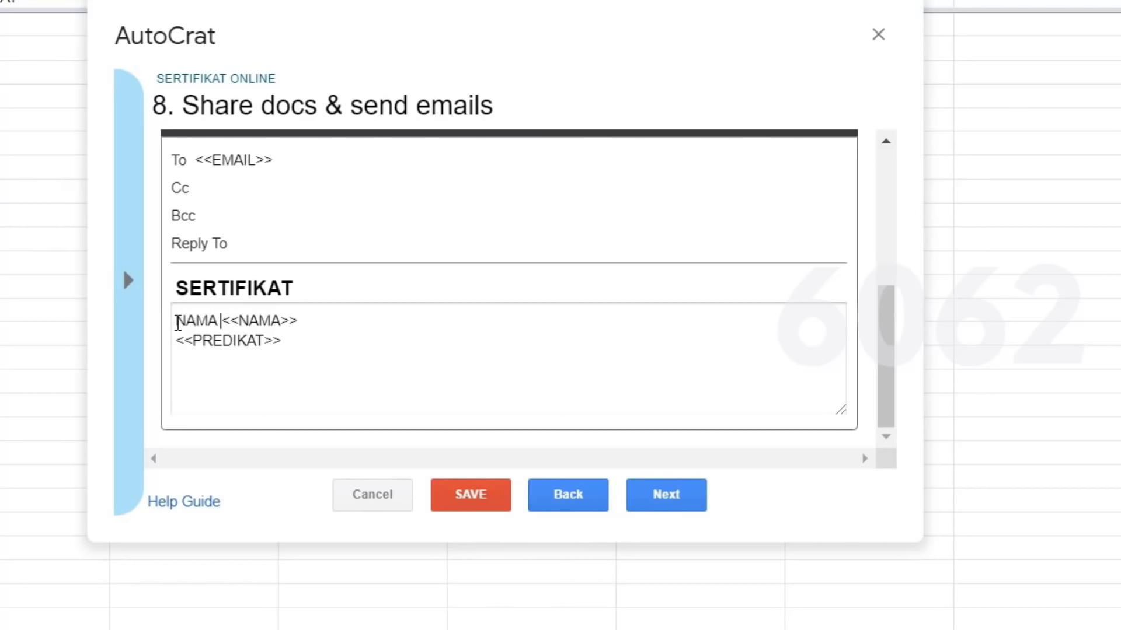
{"action": "type", "text": ":"}
{"action": "key", "text": "Left"}
{"action": "key", "text": "Left"}
{"action": "key", "text": "Left"}
{"action": "key", "text": "Left"}
{"action": "key", "text": "Left"}
{"action": "type", "text": "PREDIKAT "}
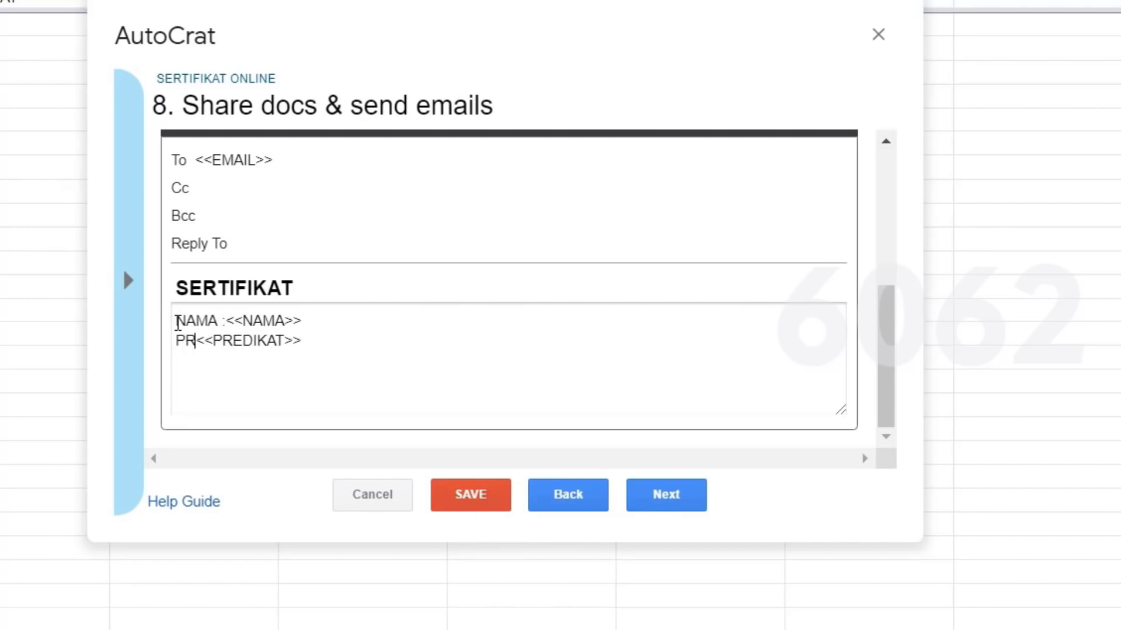
{"action": "type", "text": ":"}
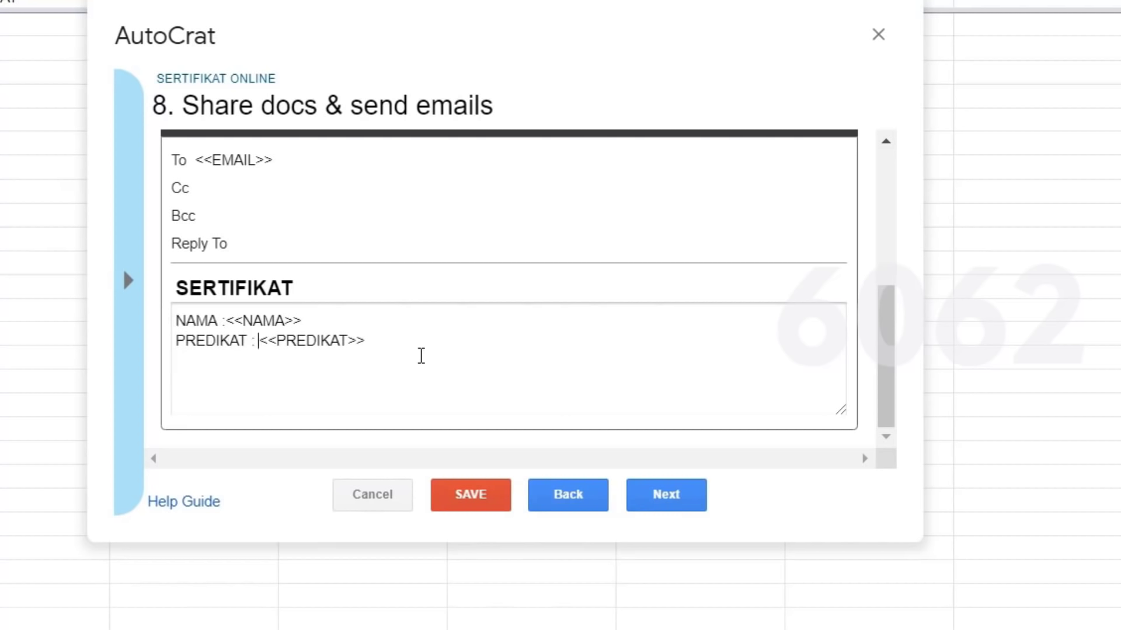
{"action": "left_click_drag", "start_coordinate": [398, 344], "coordinate": [175, 318]}
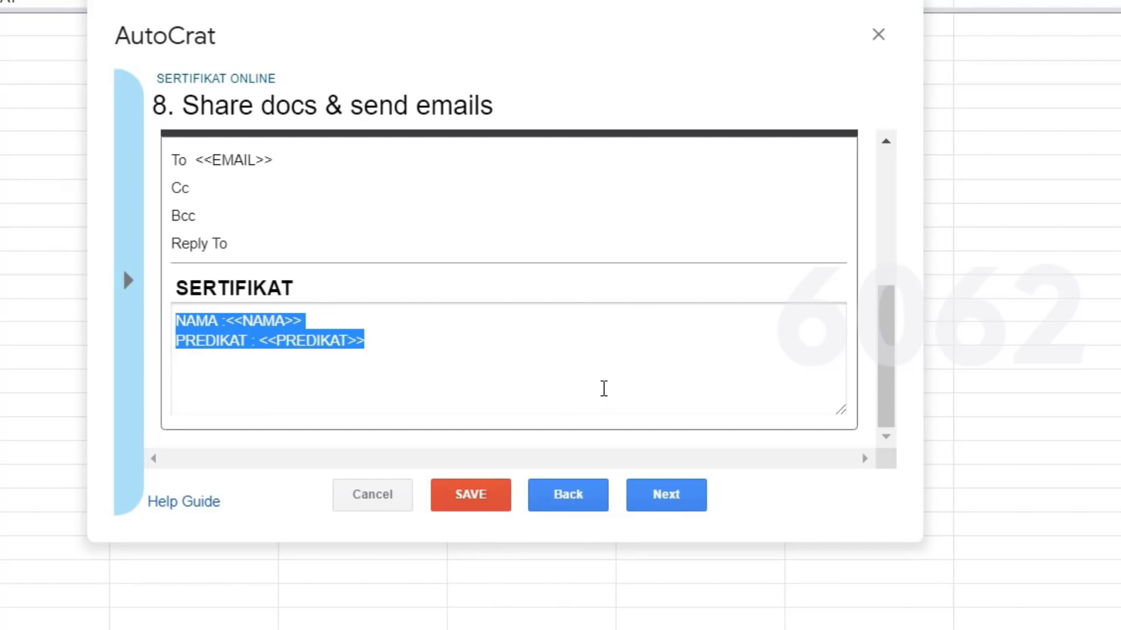
{"action": "left_click", "coordinate": [678, 493]}
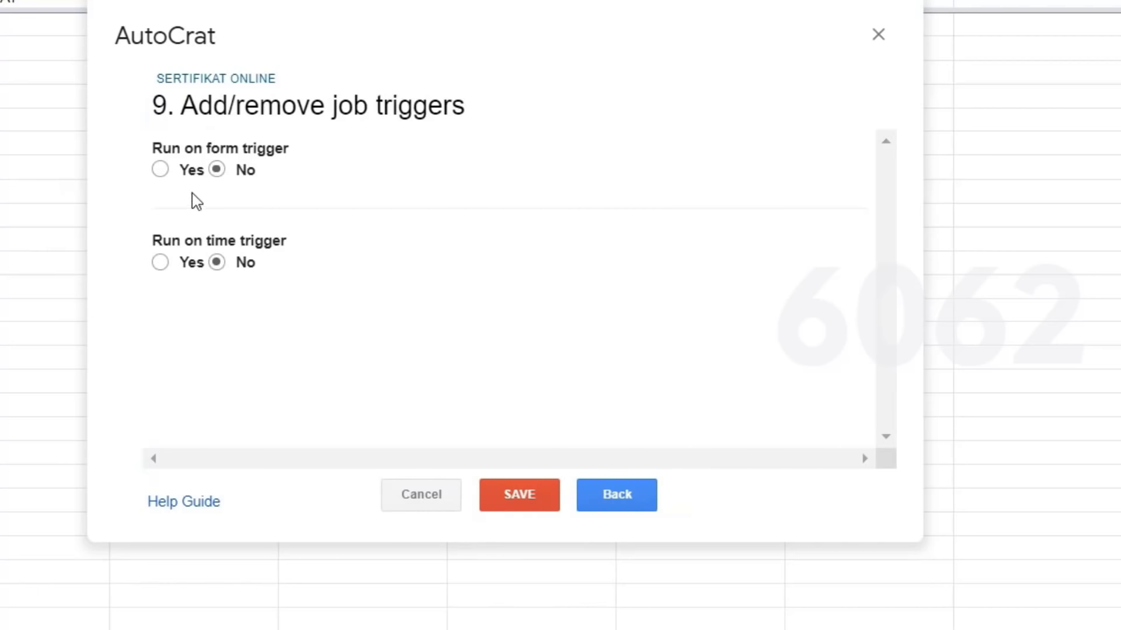
Enable the form-submit trigger and an hourly time trigger, then save the SERTIFIKAT ONLINE job.
{"action": "left_click", "coordinate": [161, 170]}
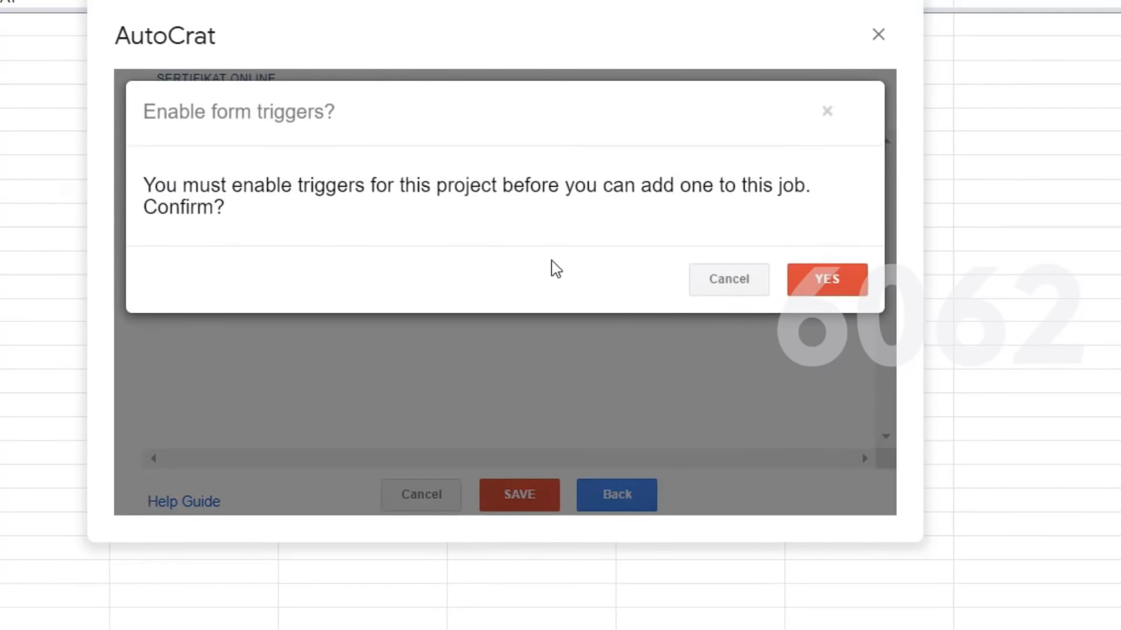
{"action": "left_click", "coordinate": [840, 292]}
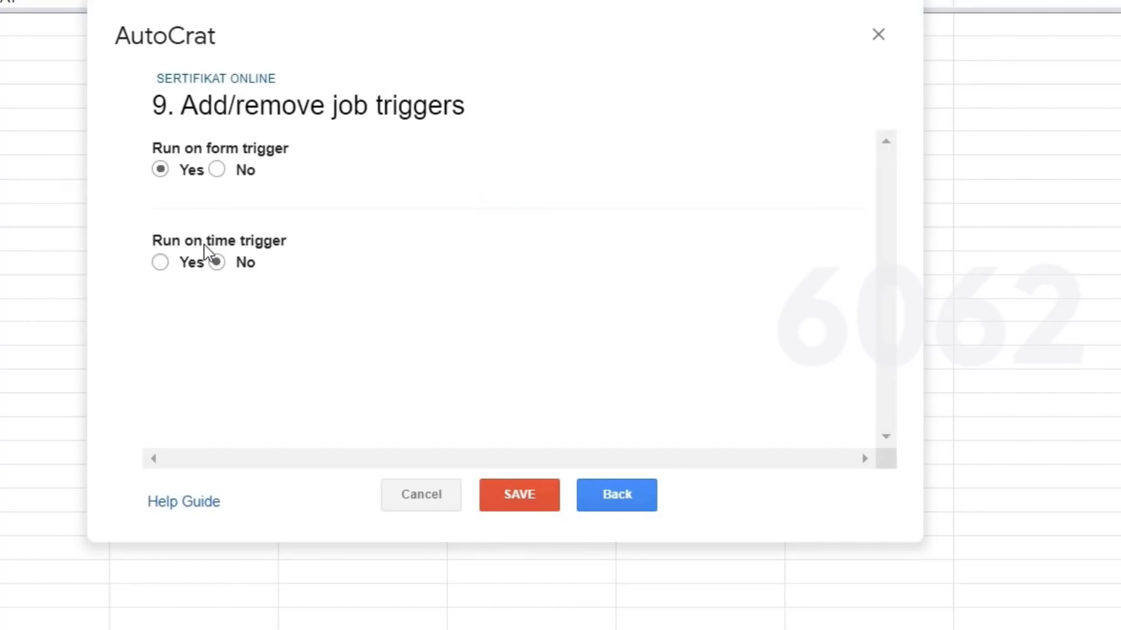
{"action": "left_click", "coordinate": [162, 263]}
{"action": "left_click", "coordinate": [280, 318]}
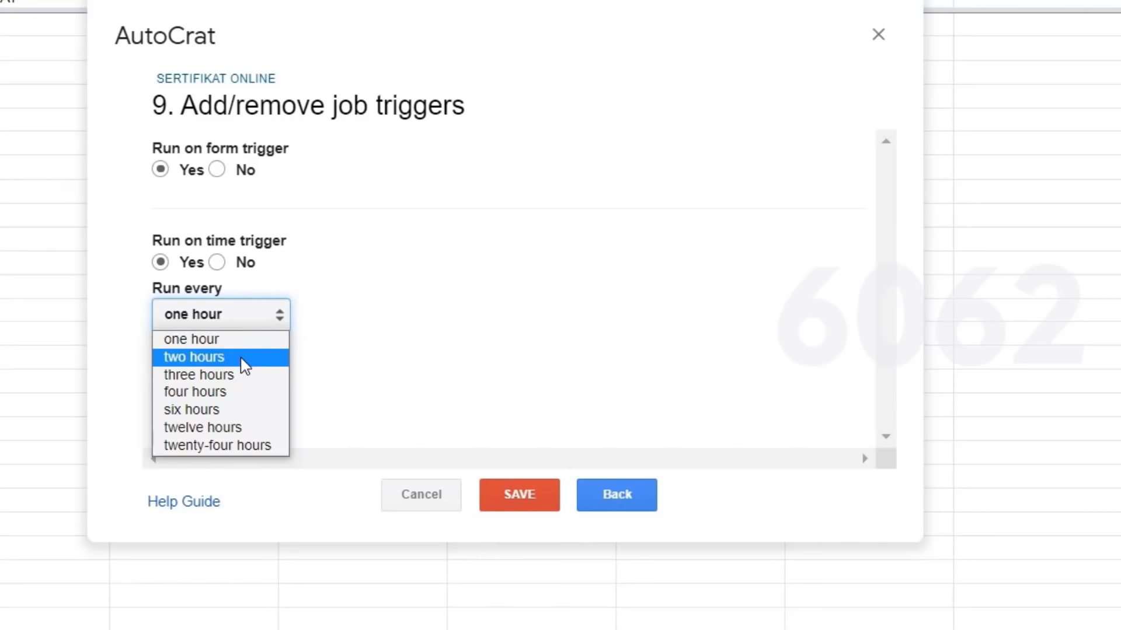
{"action": "left_click", "coordinate": [477, 312]}
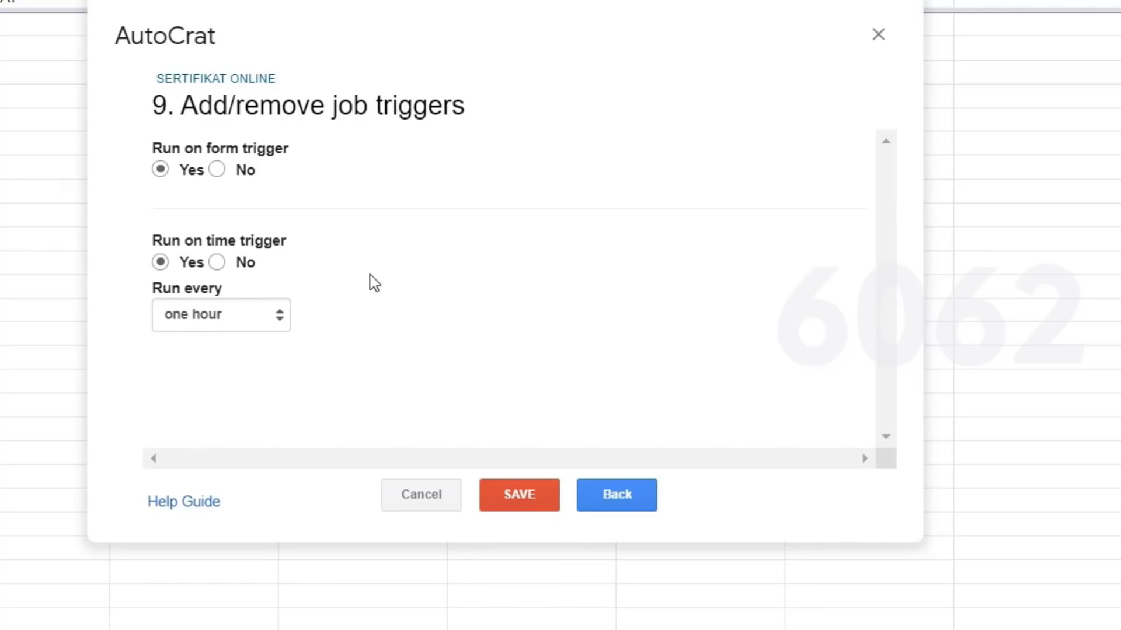
{"action": "left_click", "coordinate": [533, 474]}
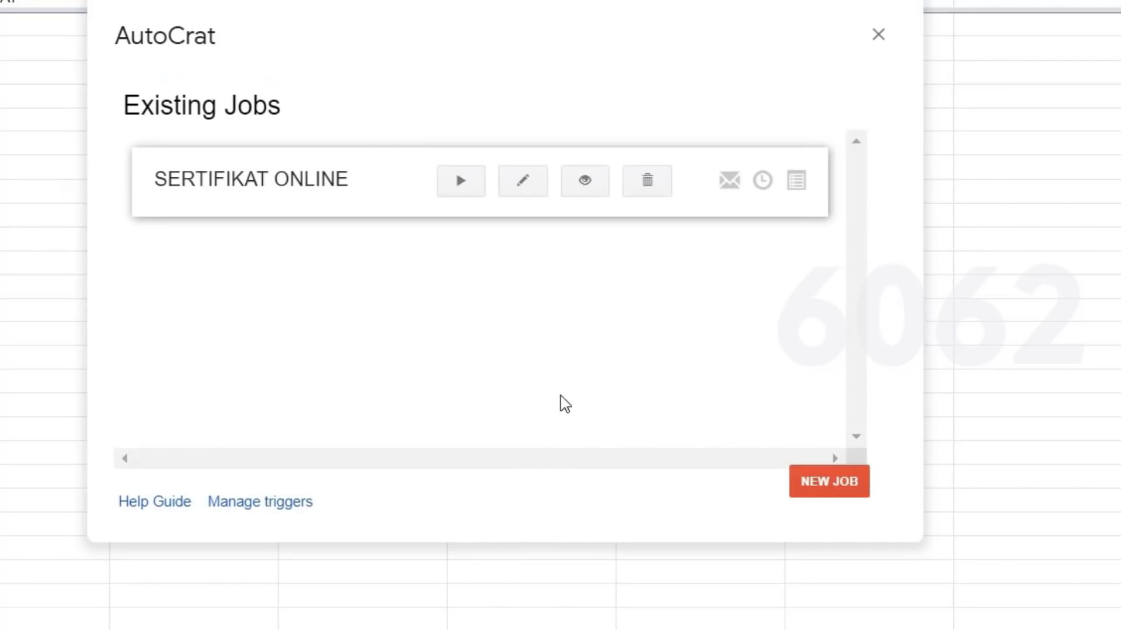
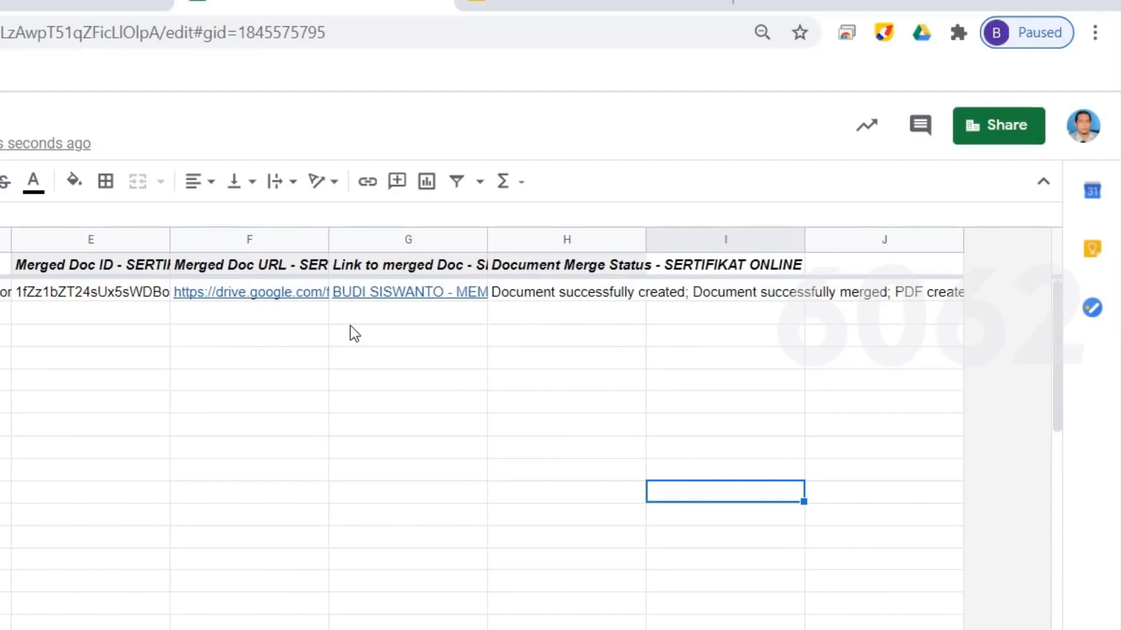
Select the merged certificate link in cell G2 of the responses sheet.
{"action": "left_click", "coordinate": [396, 298]}
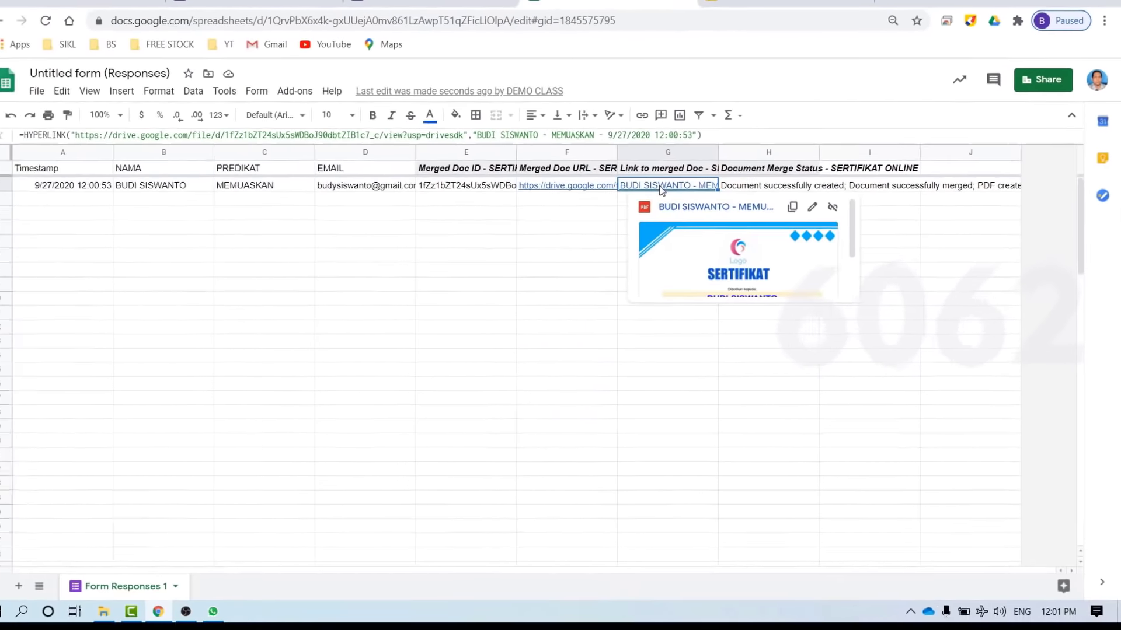
Open the first respondent's MEMUASKAN certificate PDF from the G2 link preview.
{"action": "left_click", "coordinate": [788, 3]}
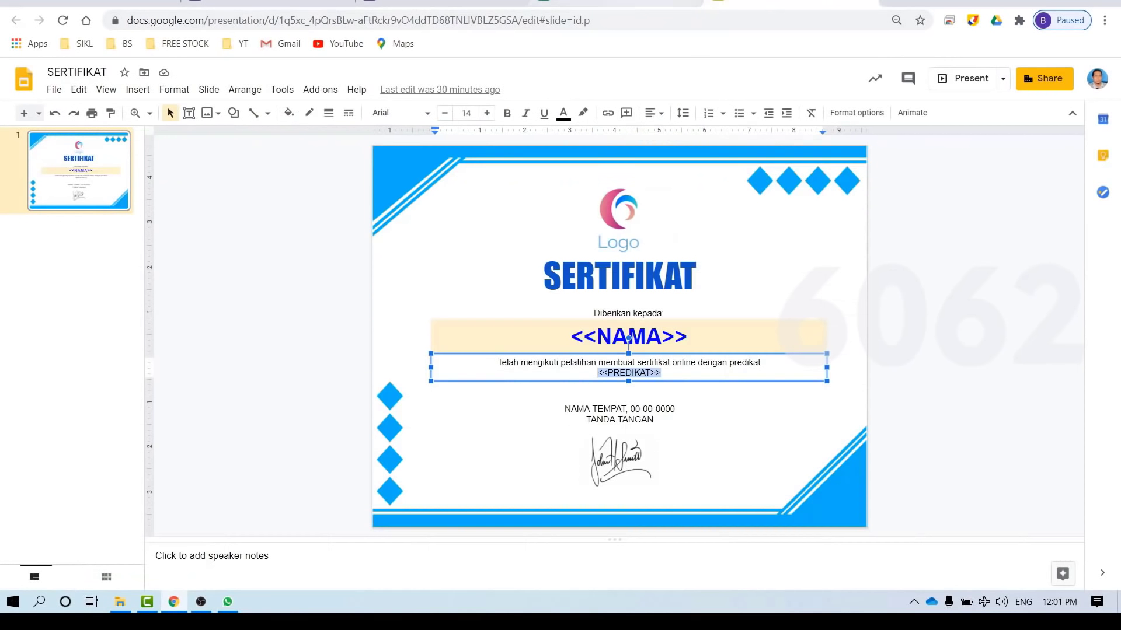
{"action": "key", "text": "ctrl+shift+Tab"}
{"action": "mouse_move", "coordinate": [671, 183]}
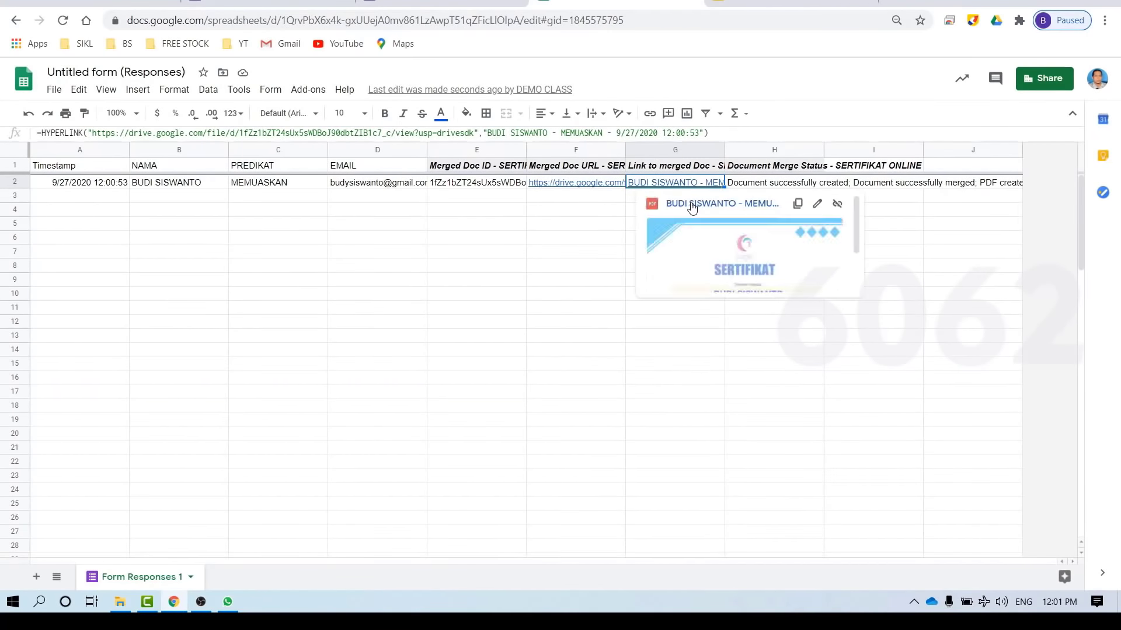
{"action": "left_click", "coordinate": [692, 206]}
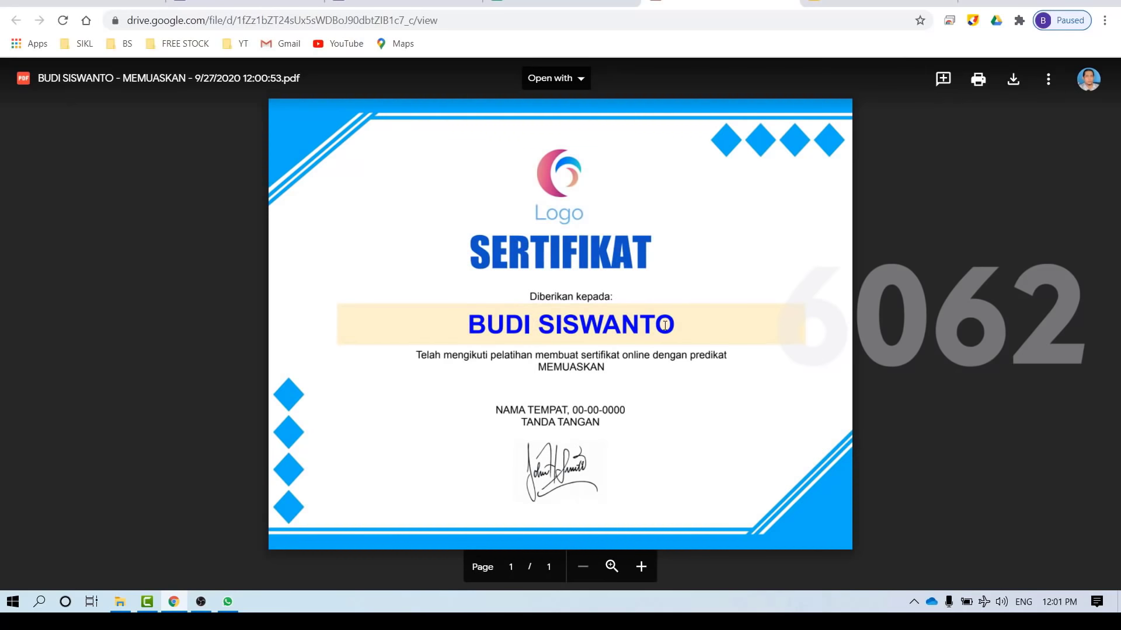
{"action": "double_click", "coordinate": [541, 366]}
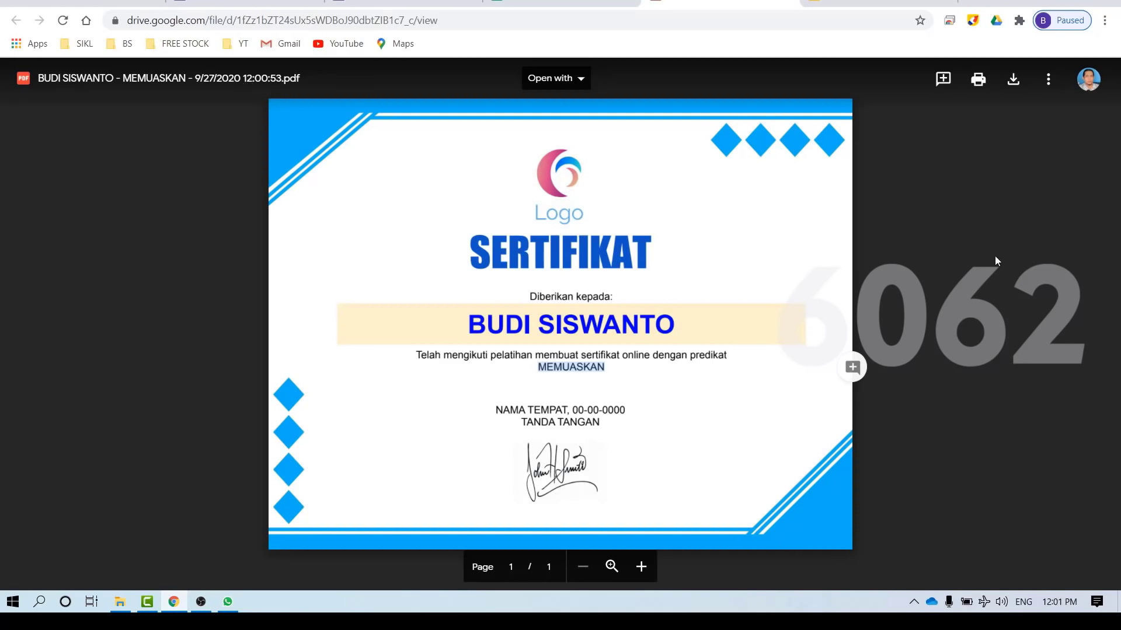
Inspect the sertifikat folder's certificate PDF, slide template, responses sheet and SERTIFIKAT form.
{"action": "left_click", "coordinate": [242, 8]}
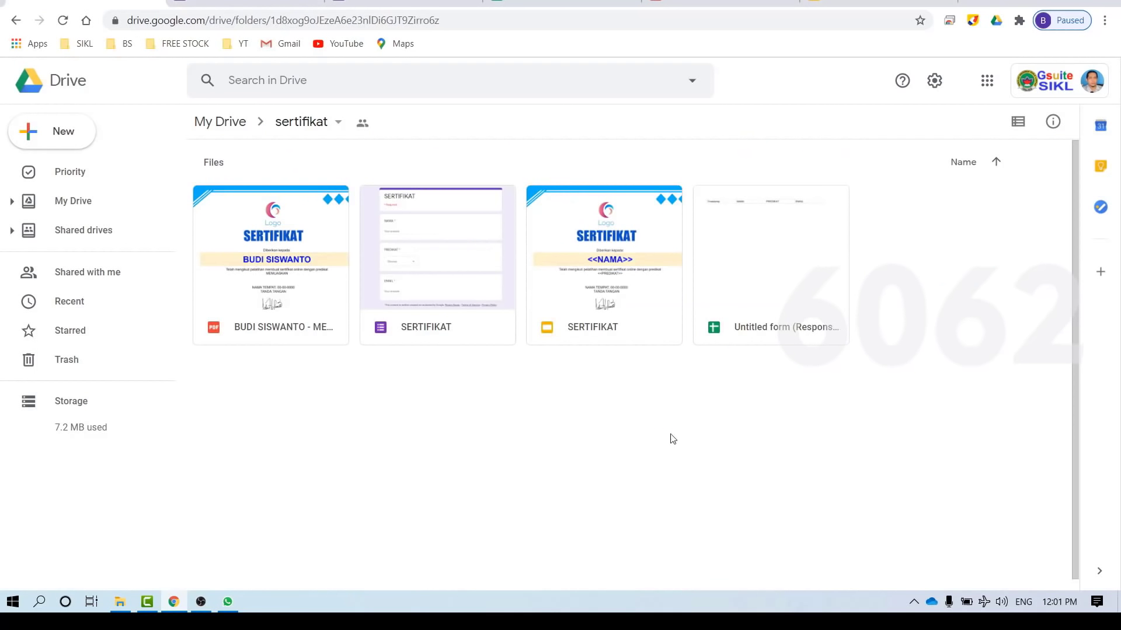
{"action": "left_click", "coordinate": [252, 242]}
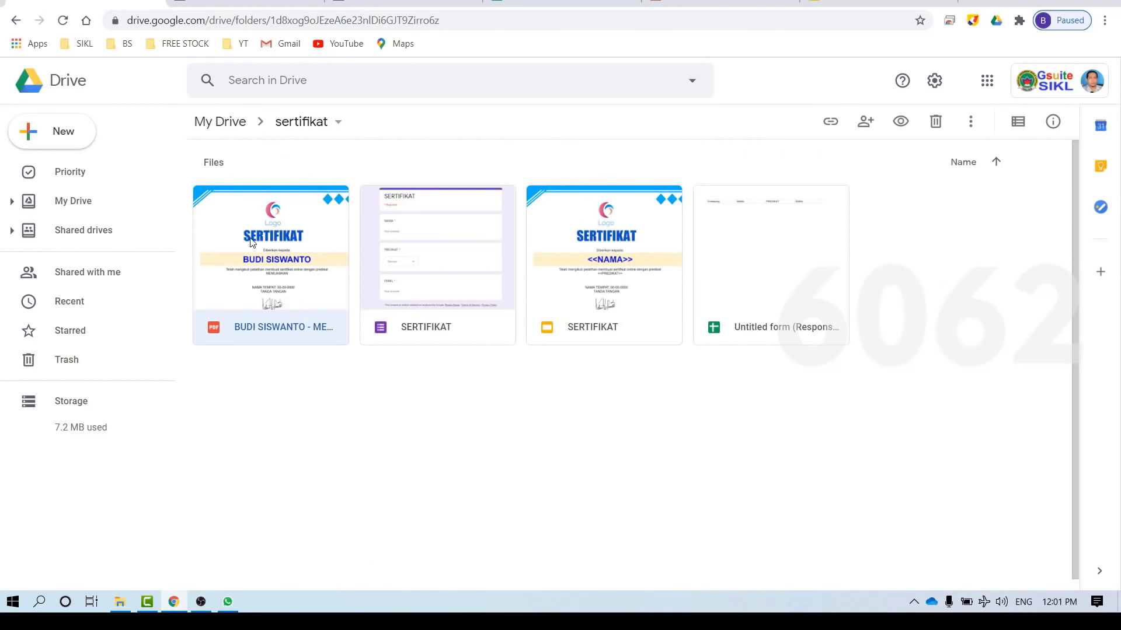
{"action": "left_click", "coordinate": [625, 261]}
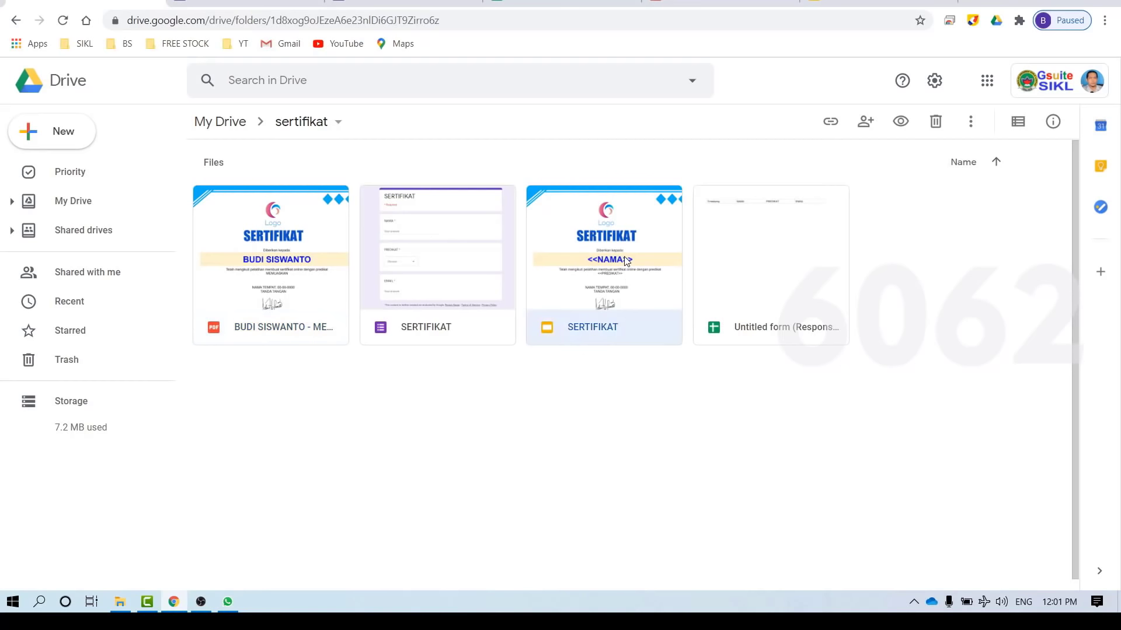
{"action": "left_click", "coordinate": [798, 270]}
{"action": "left_click", "coordinate": [451, 252]}
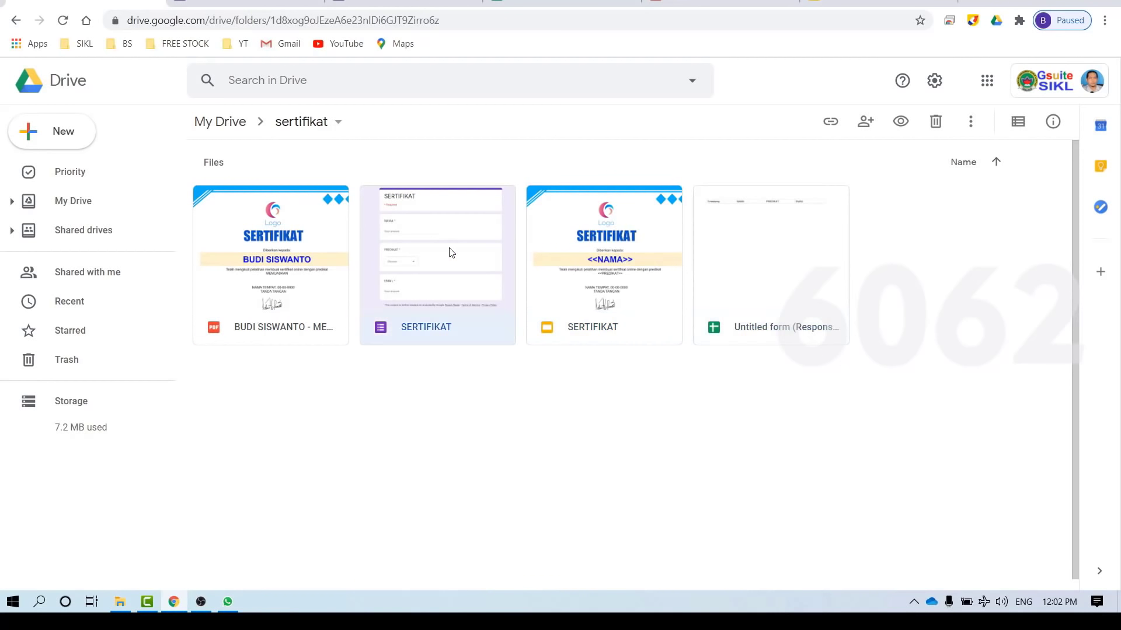
{"action": "left_click", "coordinate": [281, 245]}
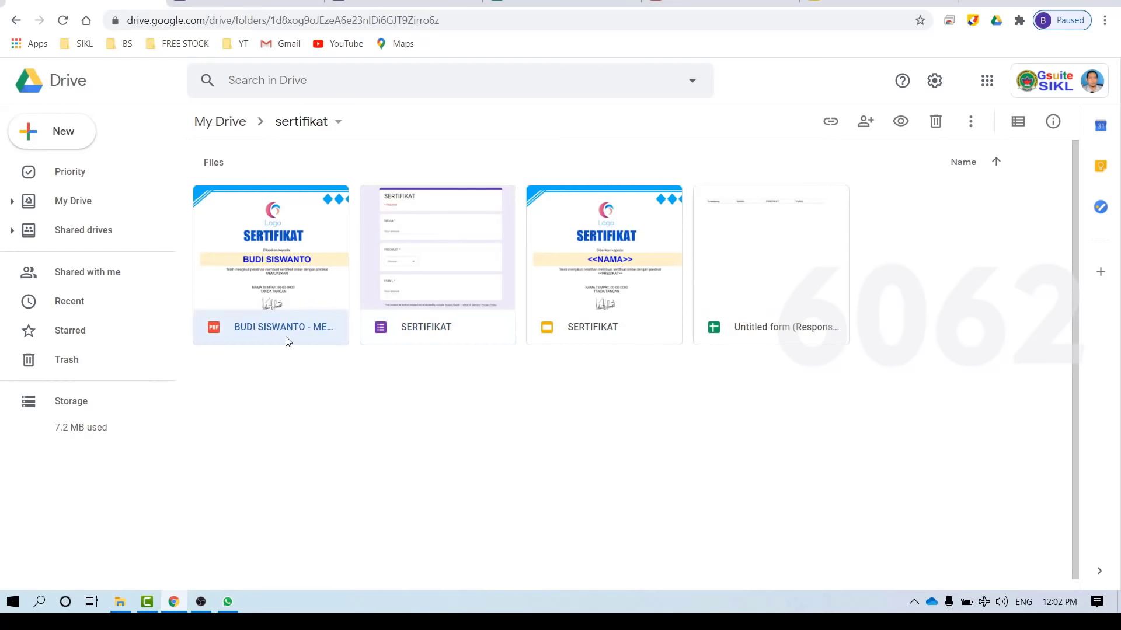
Submit another SERTIFIKAT form response with the respondent's name, predicate BAIK and an email address.
{"action": "left_click", "coordinate": [409, 4]}
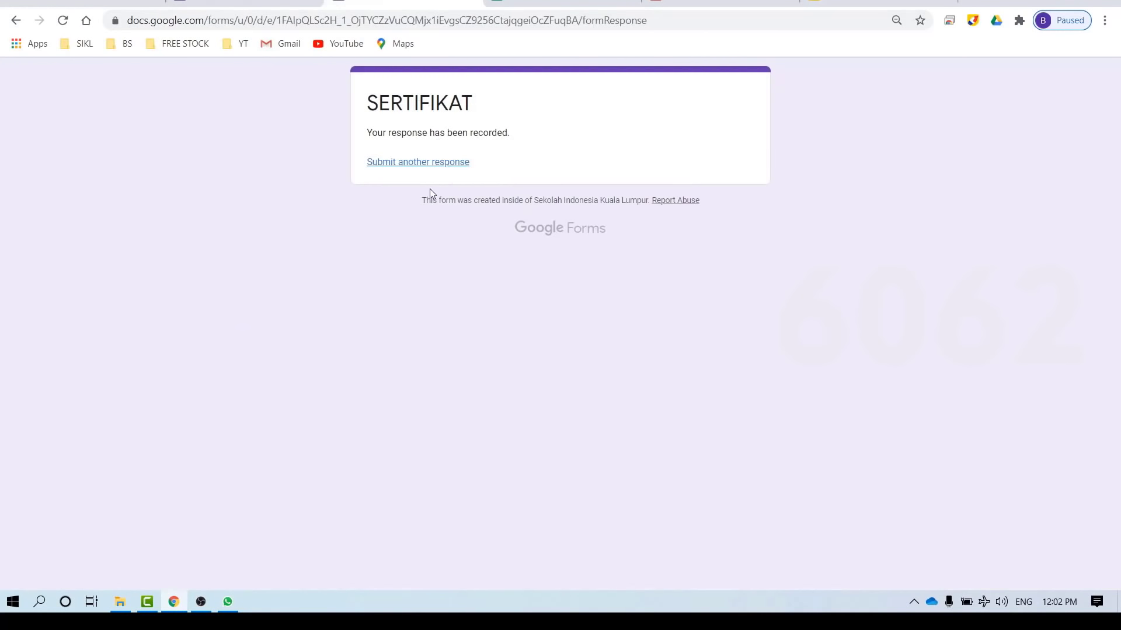
{"action": "left_click", "coordinate": [420, 163]}
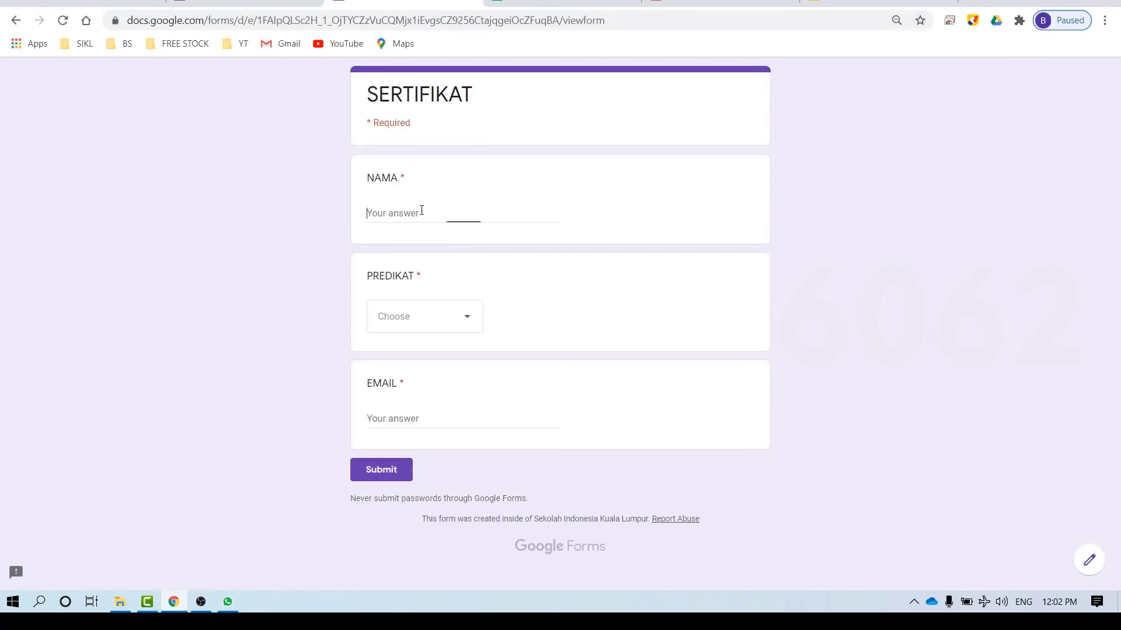
{"action": "type", "text": "r"}
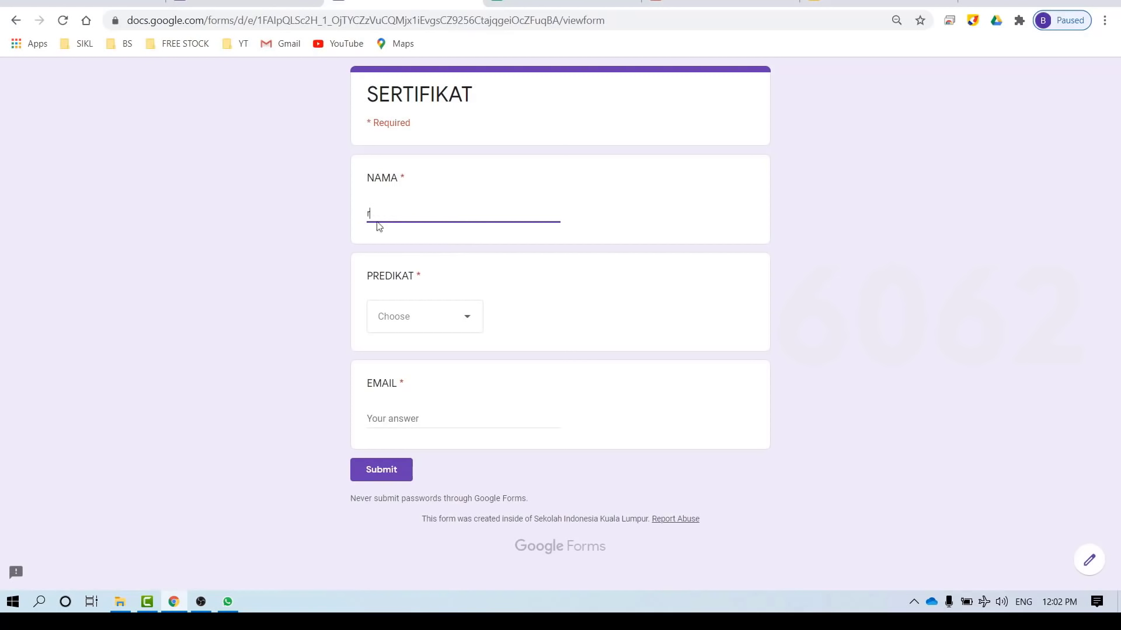
{"action": "left_click", "coordinate": [453, 327]}
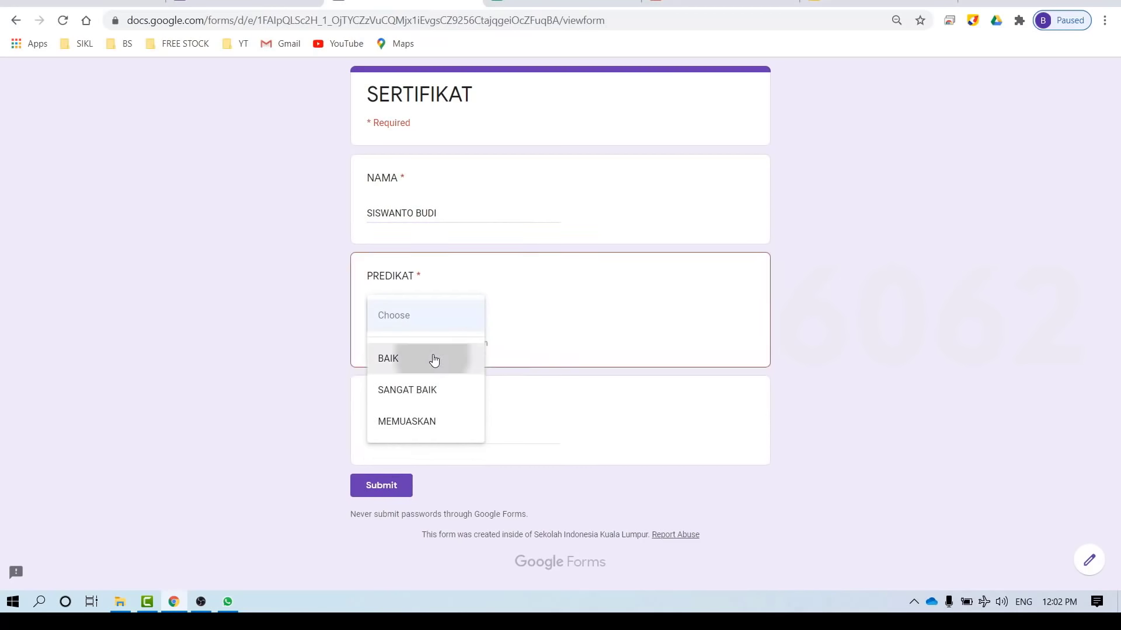
{"action": "left_click", "coordinate": [432, 360]}
{"action": "left_click", "coordinate": [465, 415]}
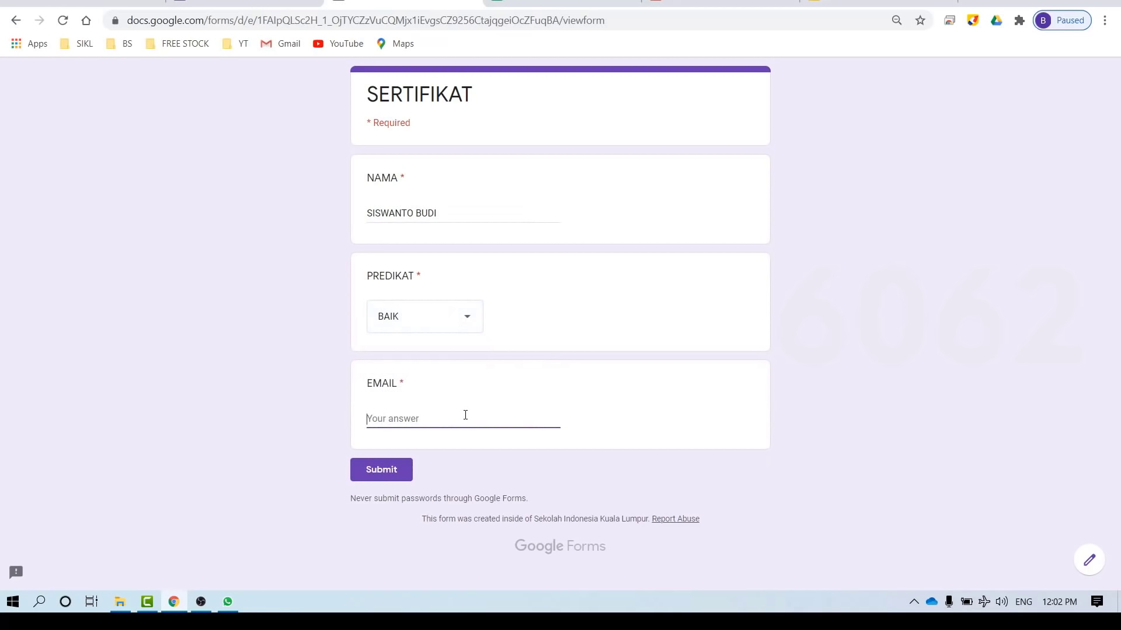
{"action": "left_click", "coordinate": [391, 472]}
{"action": "key", "text": "ctrl+Tab"}
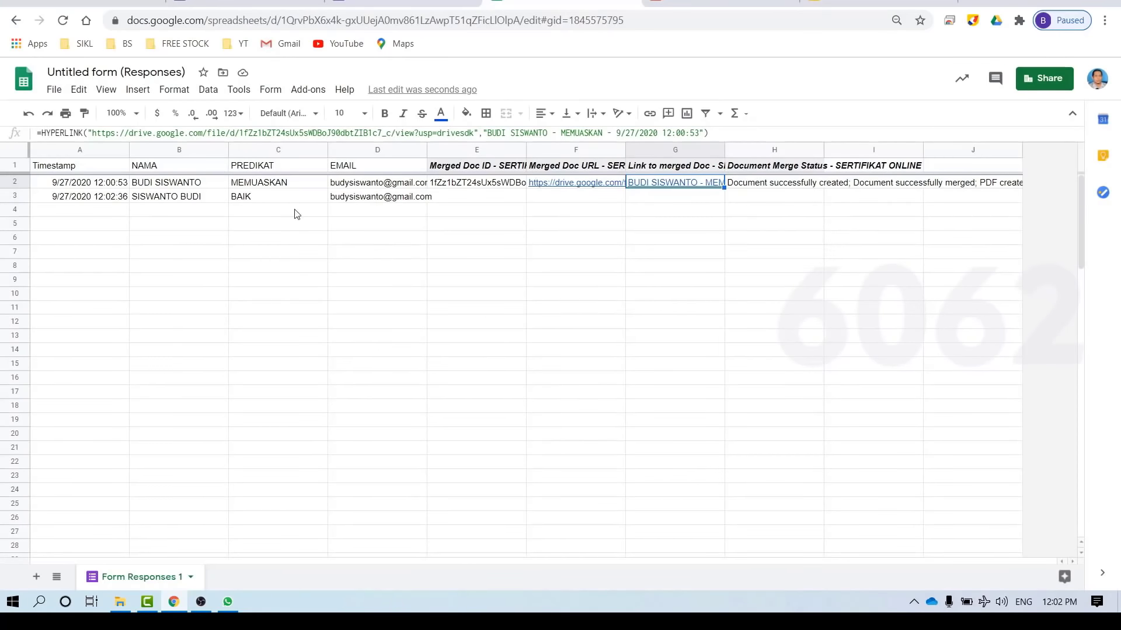
Check the new certificate link formula Autocrat wrote into G3 for row 3.
{"action": "left_click", "coordinate": [552, 239]}
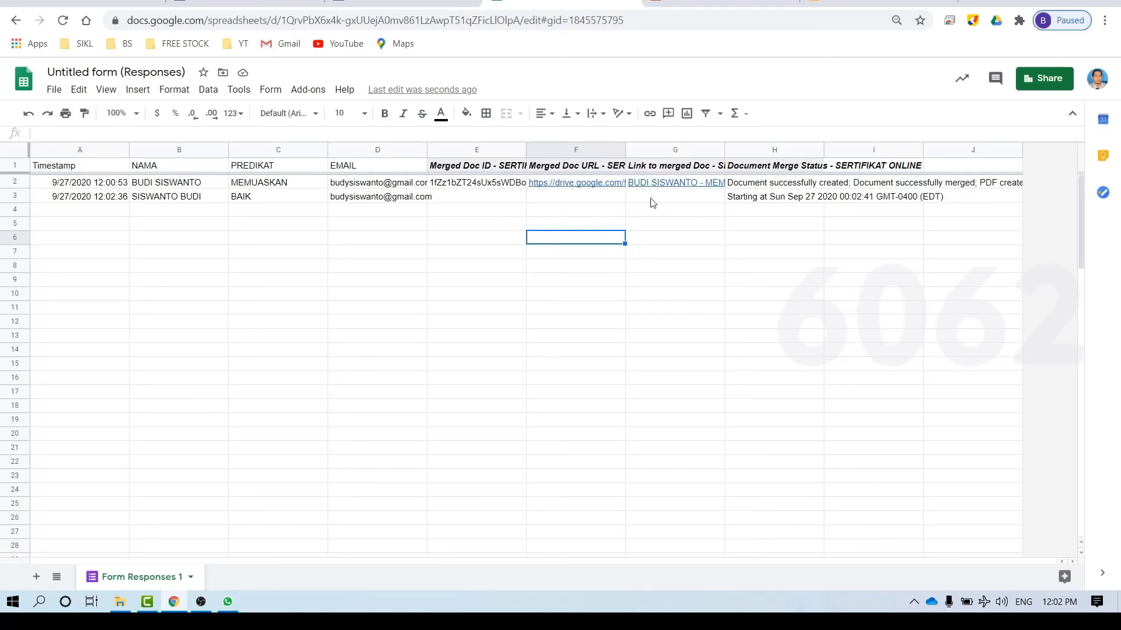
{"action": "left_click", "coordinate": [542, 364]}
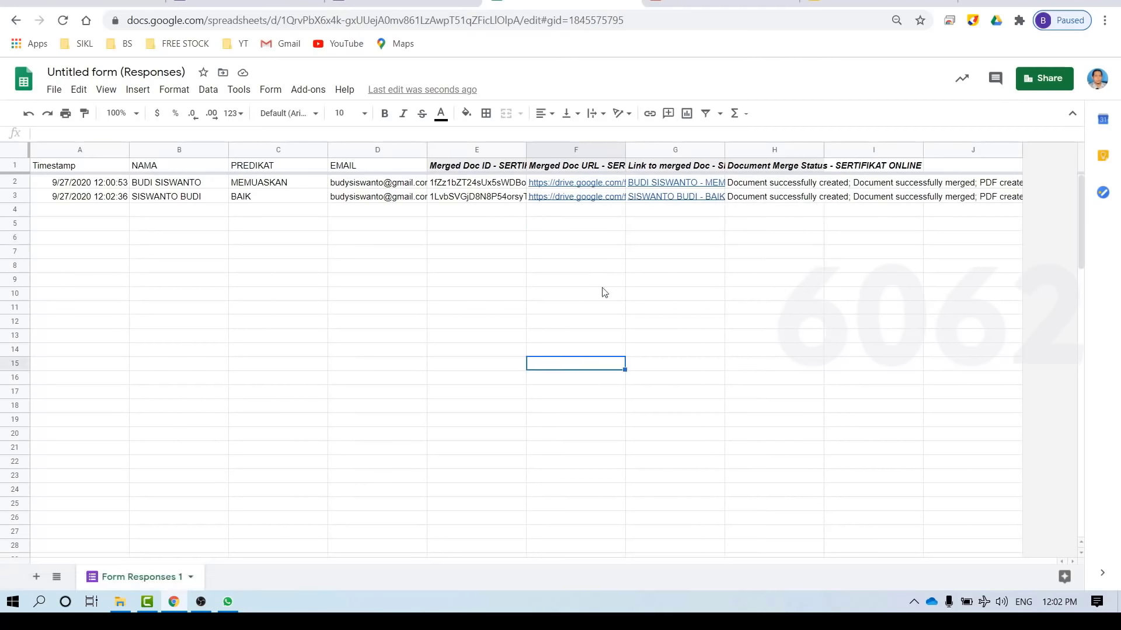
{"action": "mouse_move", "coordinate": [661, 186]}
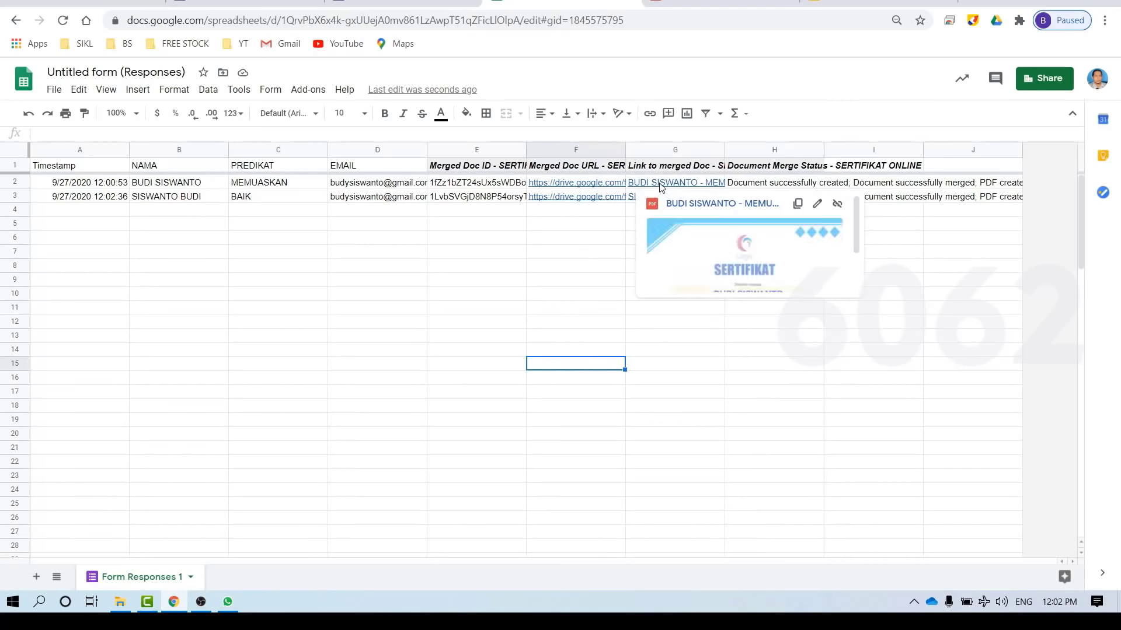
{"action": "left_click", "coordinate": [598, 267]}
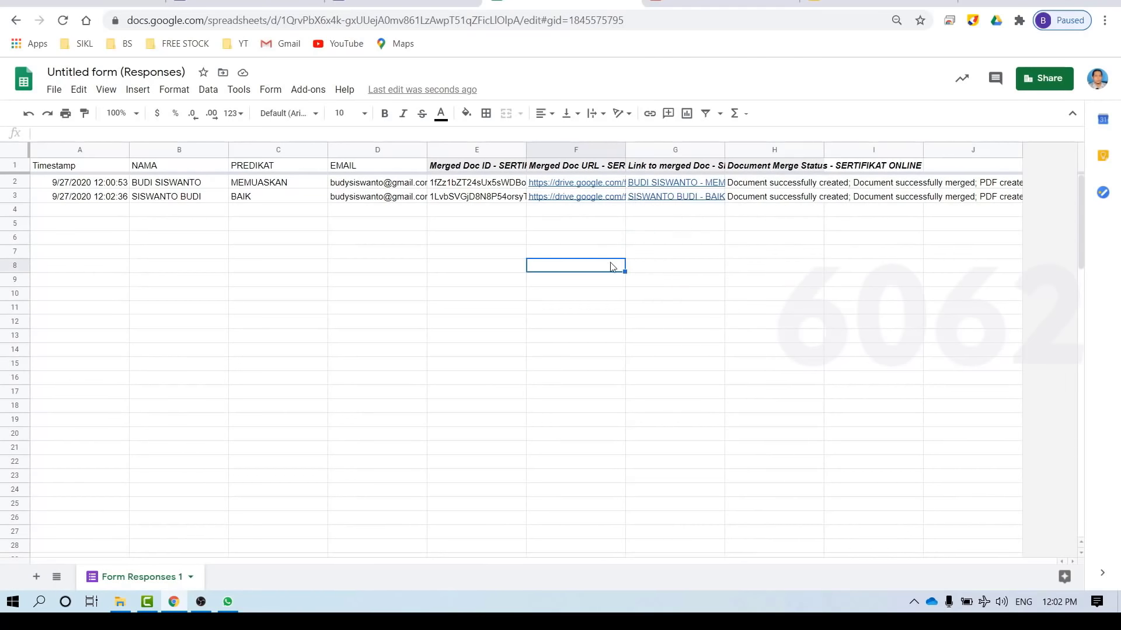
{"action": "double_click", "coordinate": [662, 198]}
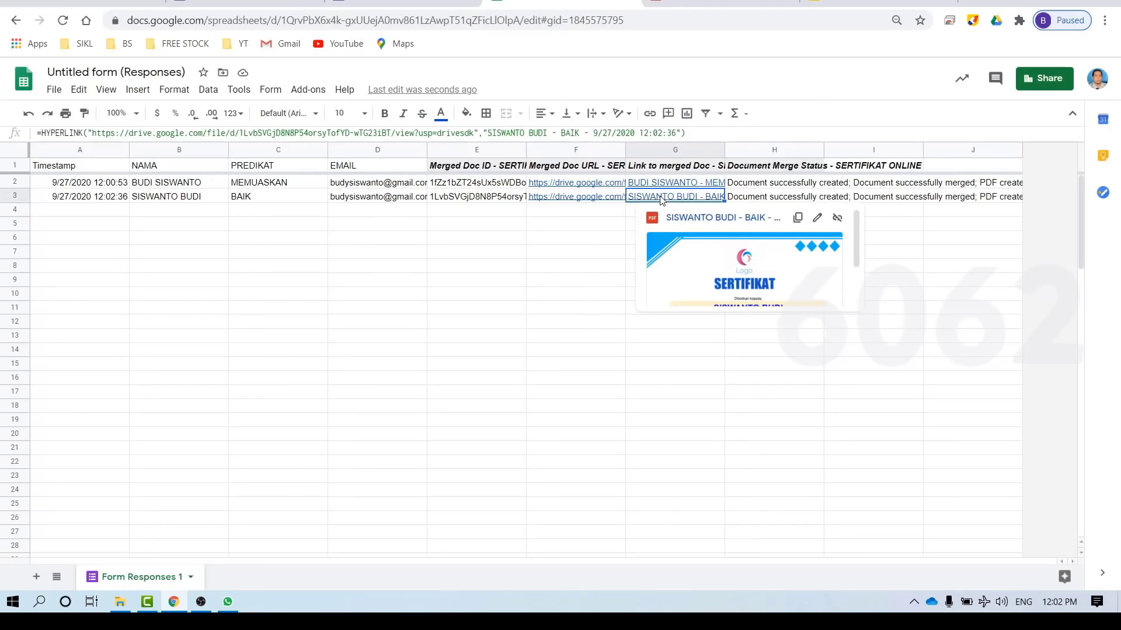
{"action": "left_click", "coordinate": [653, 283]}
{"action": "left_click", "coordinate": [649, 199]}
Open the BAIK certificate PDF and compare it with the MEMUASKAN one.
{"action": "left_click", "coordinate": [689, 264]}
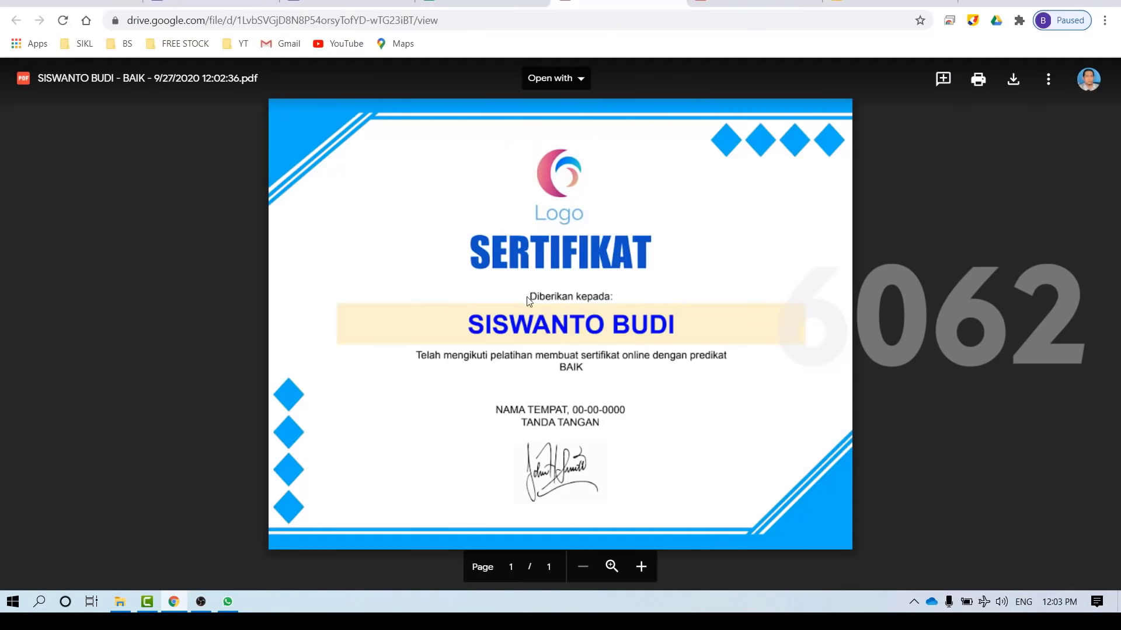
{"action": "left_click", "coordinate": [766, 4]}
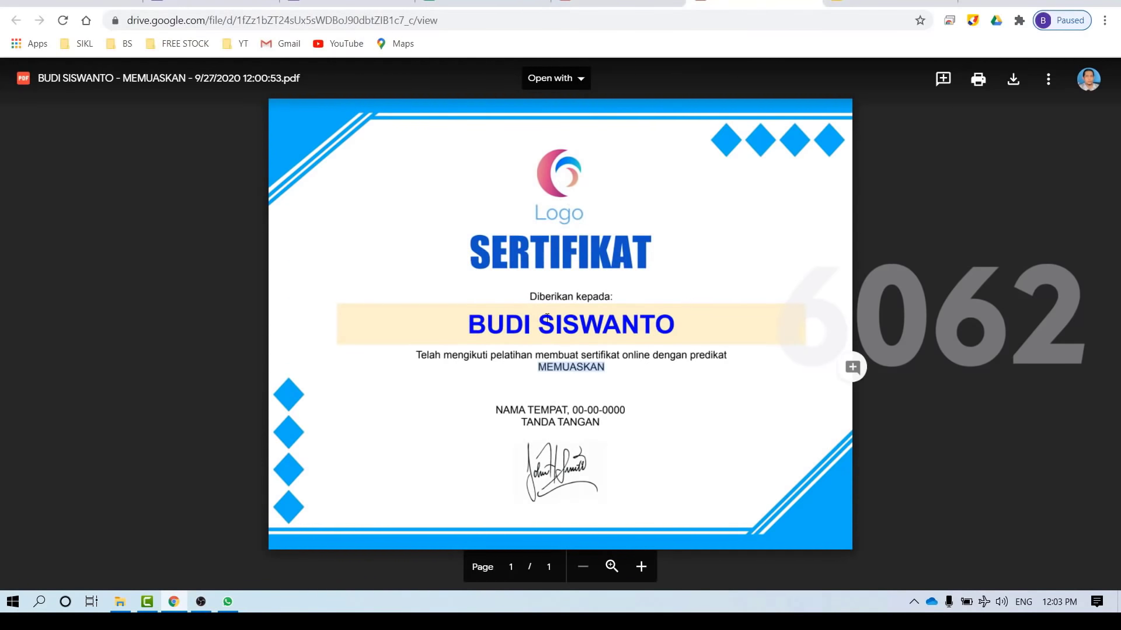
{"action": "left_click", "coordinate": [616, 3]}
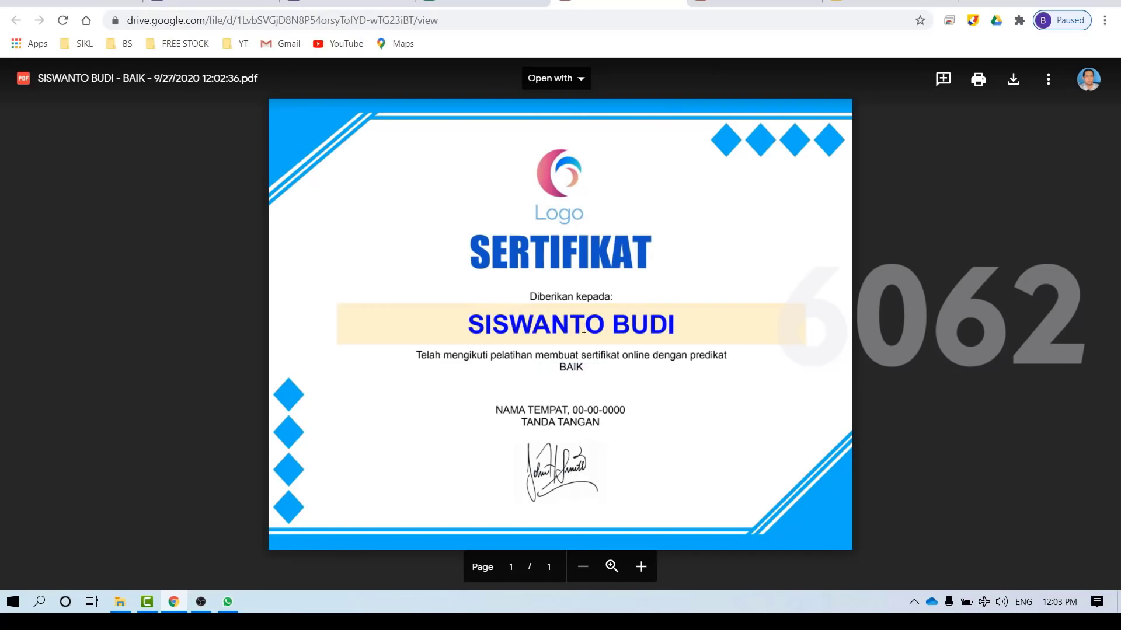
Show the Drive sertifikat folder as a detailed list and reload it.
{"action": "left_click", "coordinate": [93, 6]}
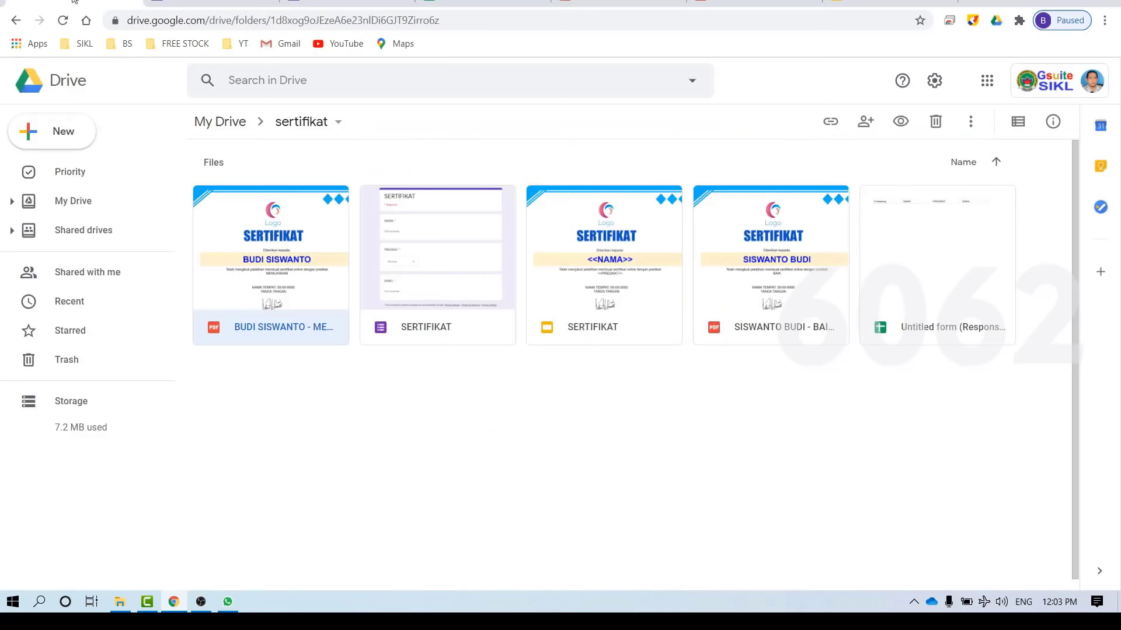
{"action": "left_click", "coordinate": [1018, 122]}
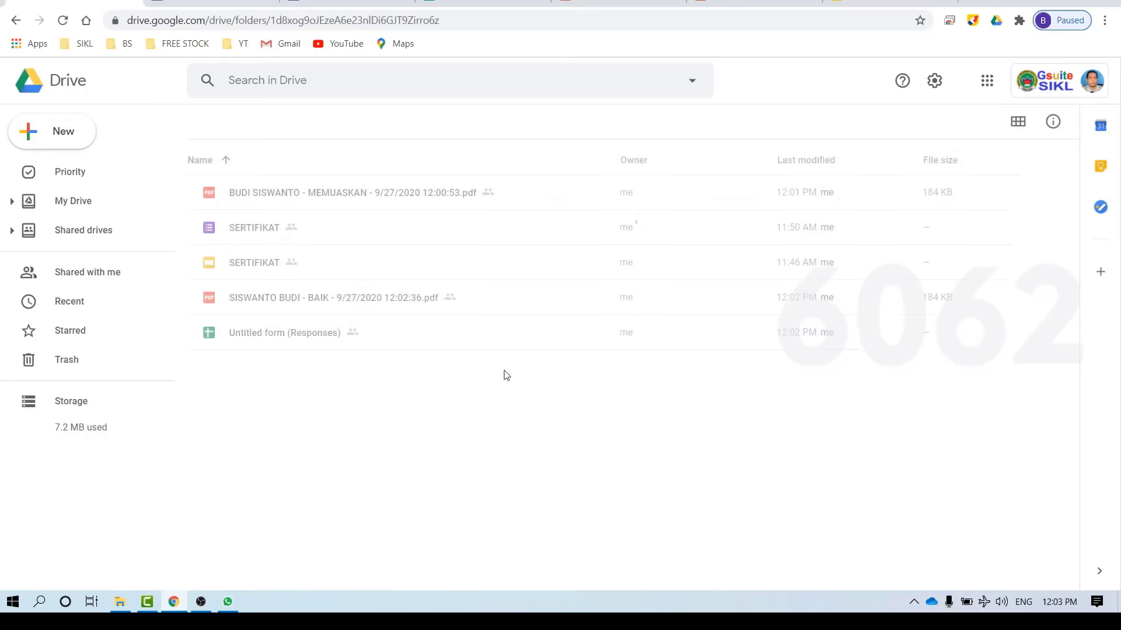
{"action": "right_click", "coordinate": [386, 434]}
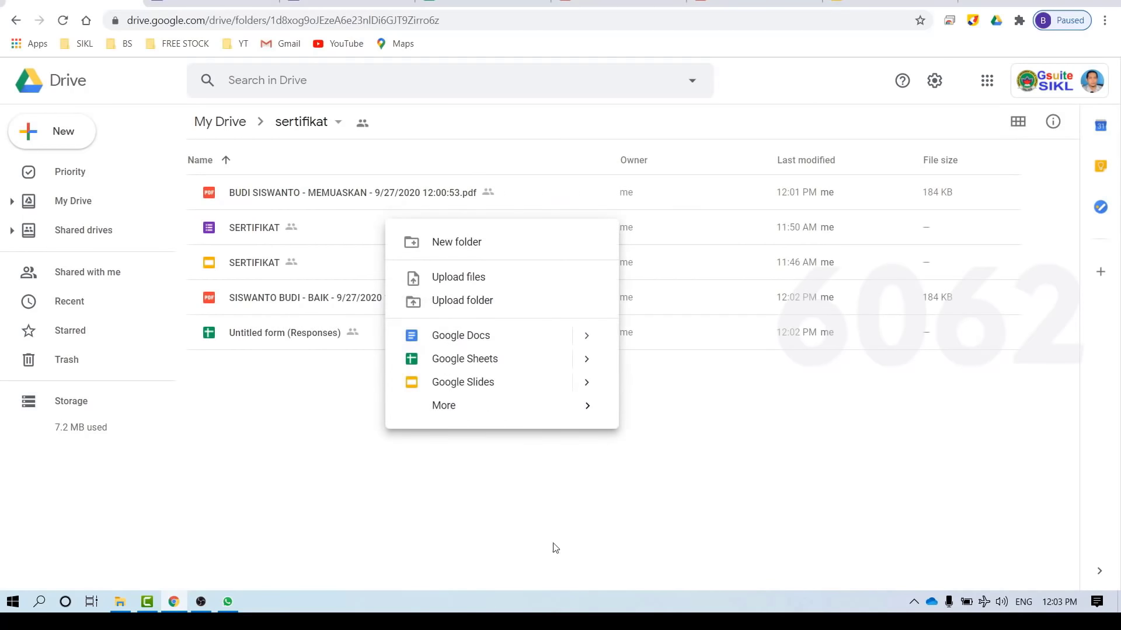
{"action": "left_click", "coordinate": [63, 21]}
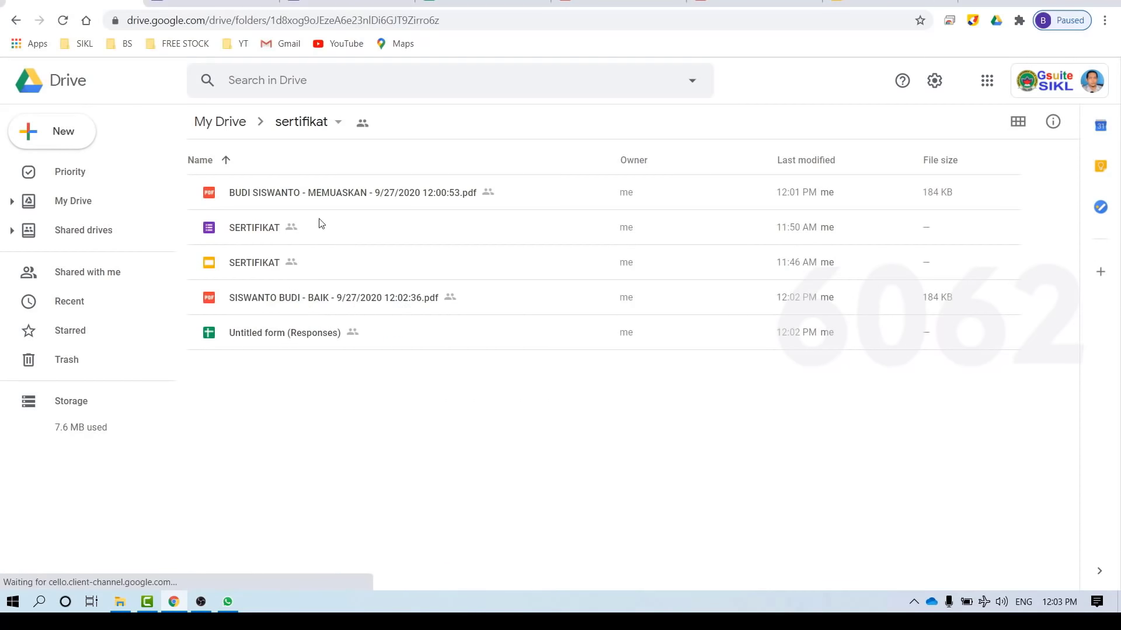
Review both certificate PDFs, the SERTIFIKAT form, slides template and responses spreadsheet.
{"action": "left_click", "coordinate": [305, 193]}
{"action": "left_click", "coordinate": [356, 299]}
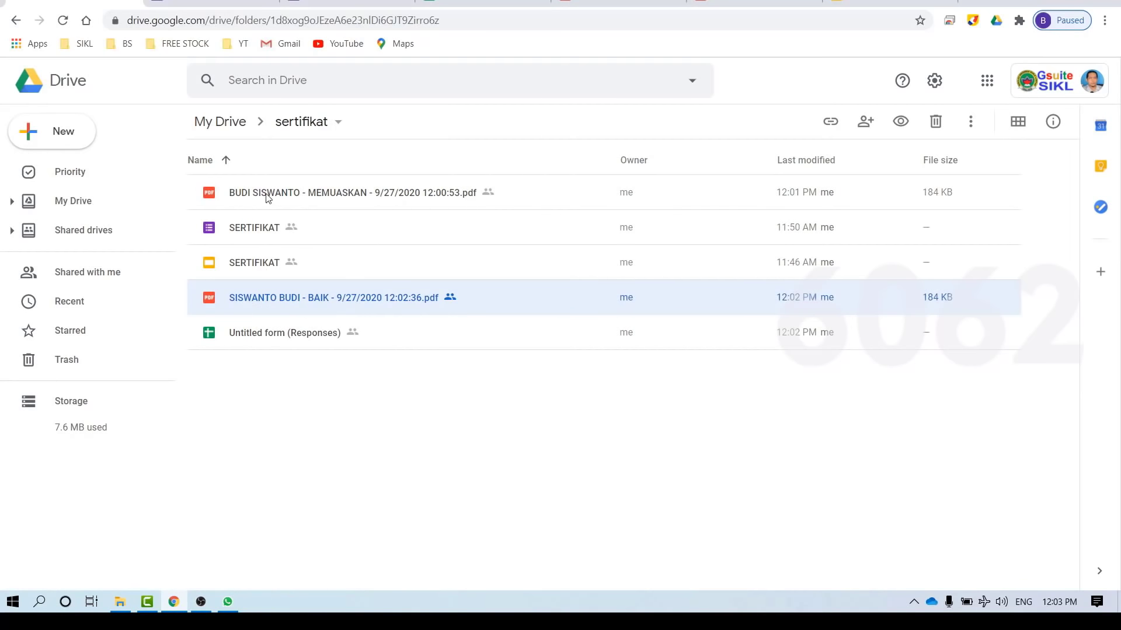
{"action": "left_click", "coordinate": [264, 233]}
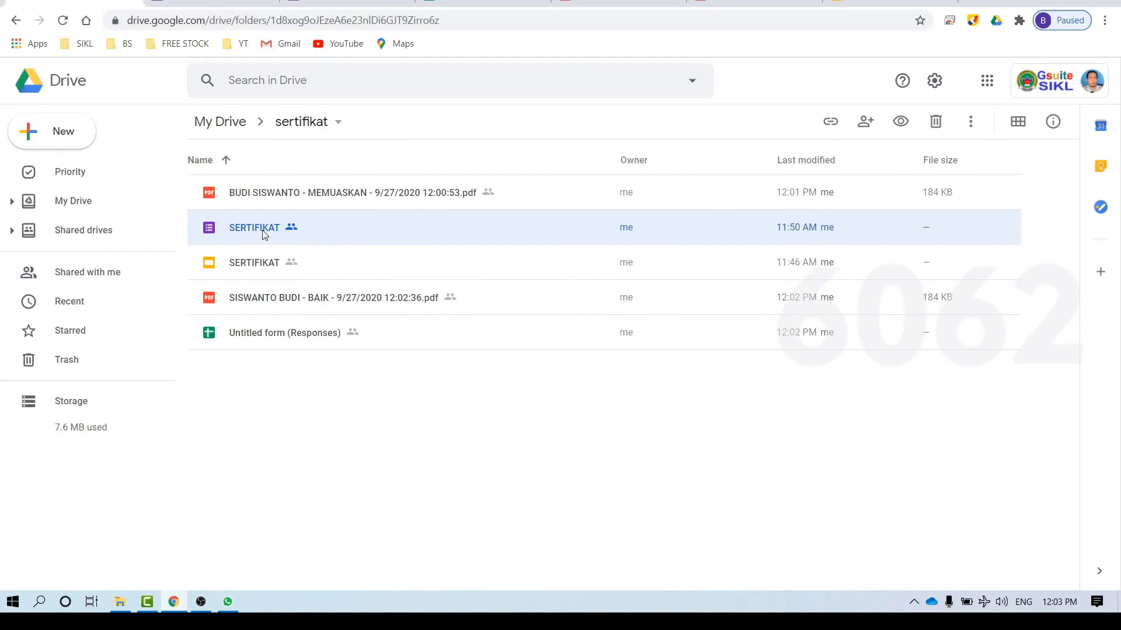
{"action": "left_click", "coordinate": [260, 266]}
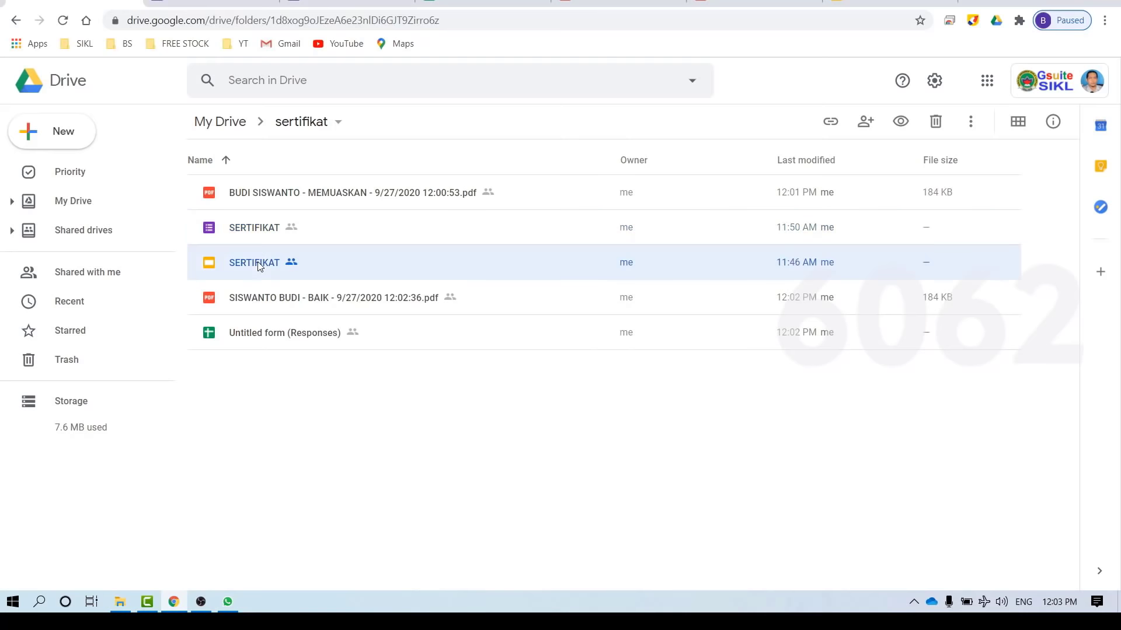
{"action": "left_click", "coordinate": [284, 335]}
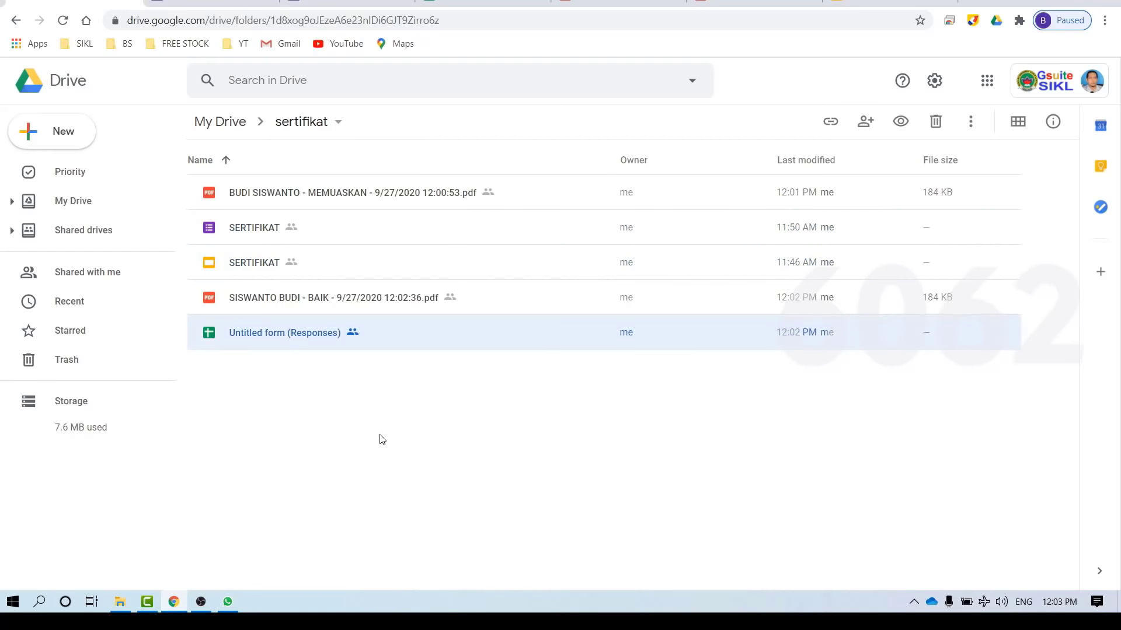
{"action": "left_click", "coordinate": [382, 440]}
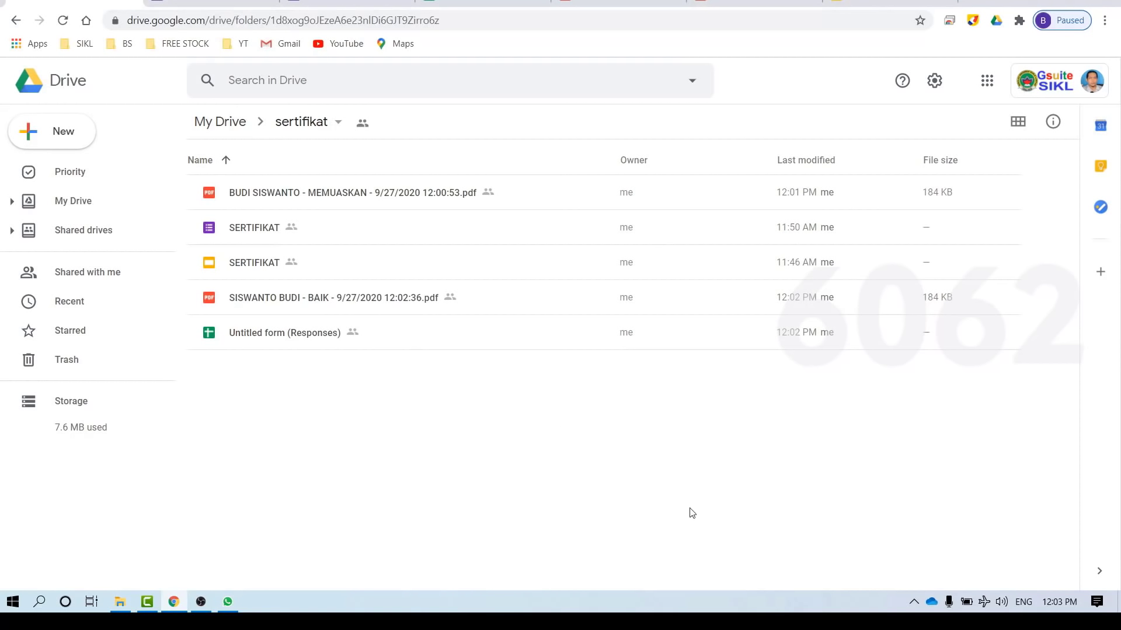
Open the sent SERTIFIKAT conversation in Gmail.
{"action": "left_click", "coordinate": [991, 82]}
{"action": "left_click", "coordinate": [998, 138]}
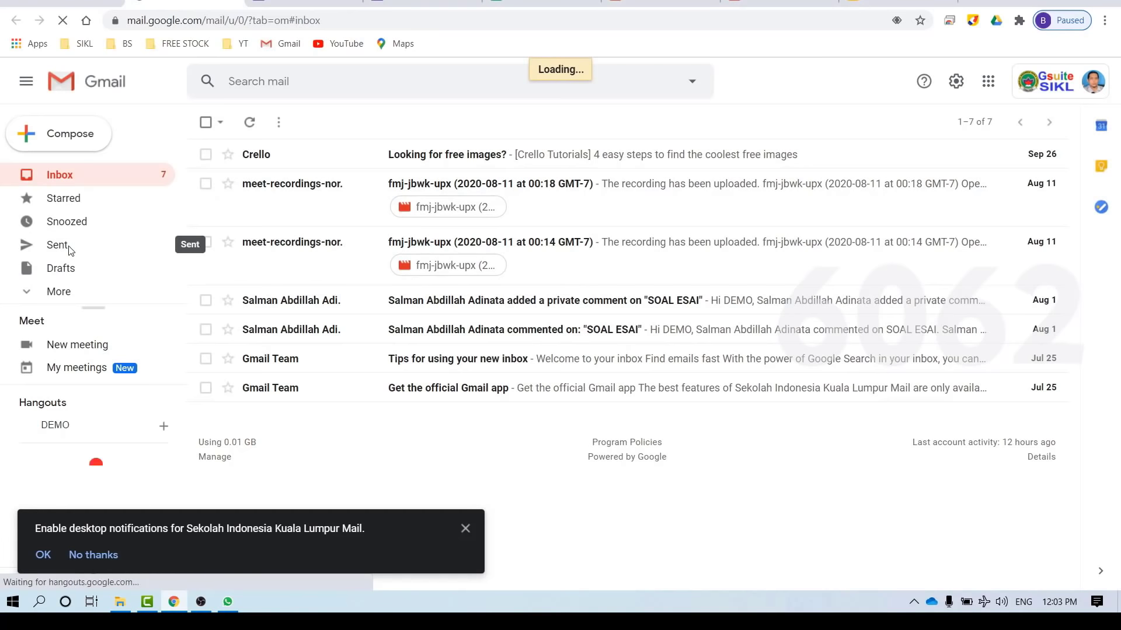
{"action": "left_click", "coordinate": [68, 247]}
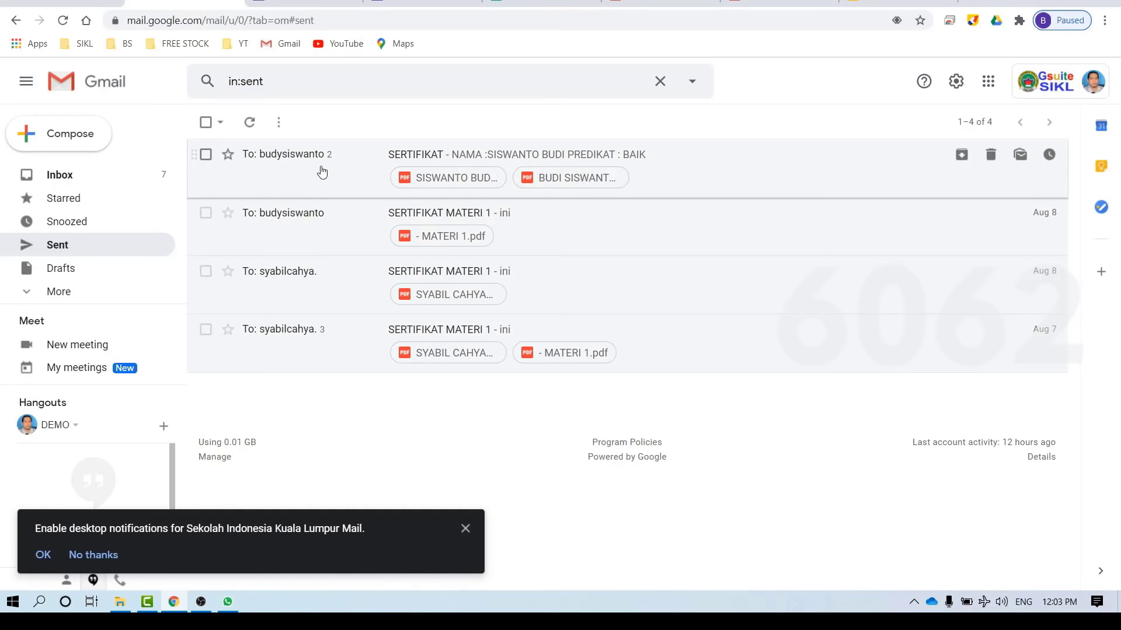
{"action": "left_click", "coordinate": [663, 166]}
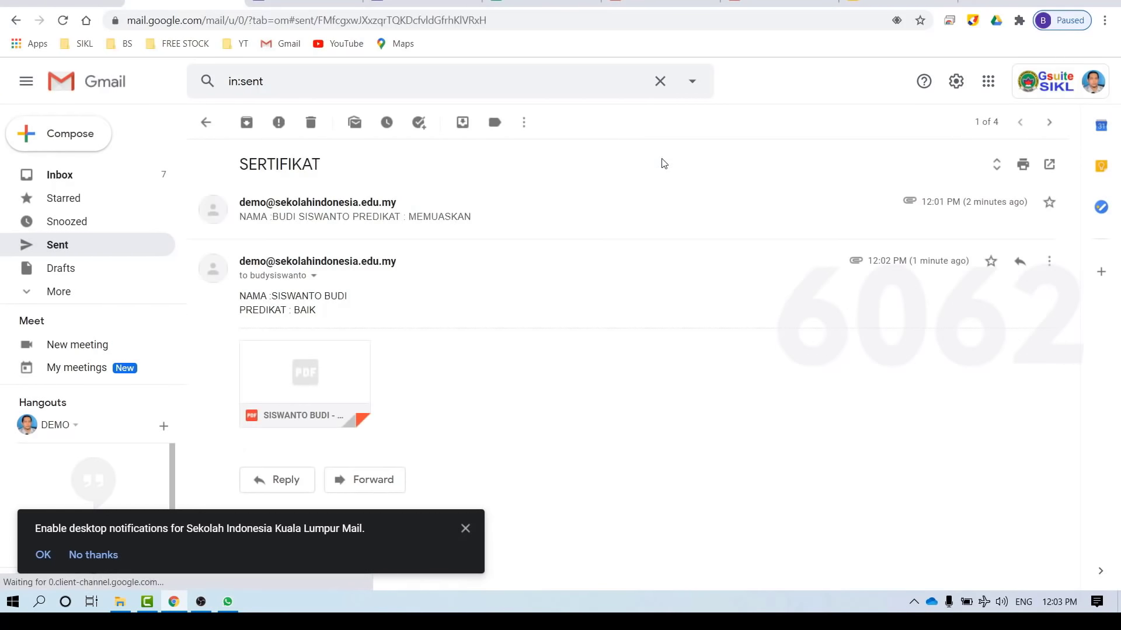
Expand both certificate emails, dismiss the notifications prompt and compare the respondents' names.
{"action": "left_click", "coordinate": [353, 208]}
{"action": "scroll", "coordinate": [440, 278], "scroll_direction": "down", "scroll_amount": 2}
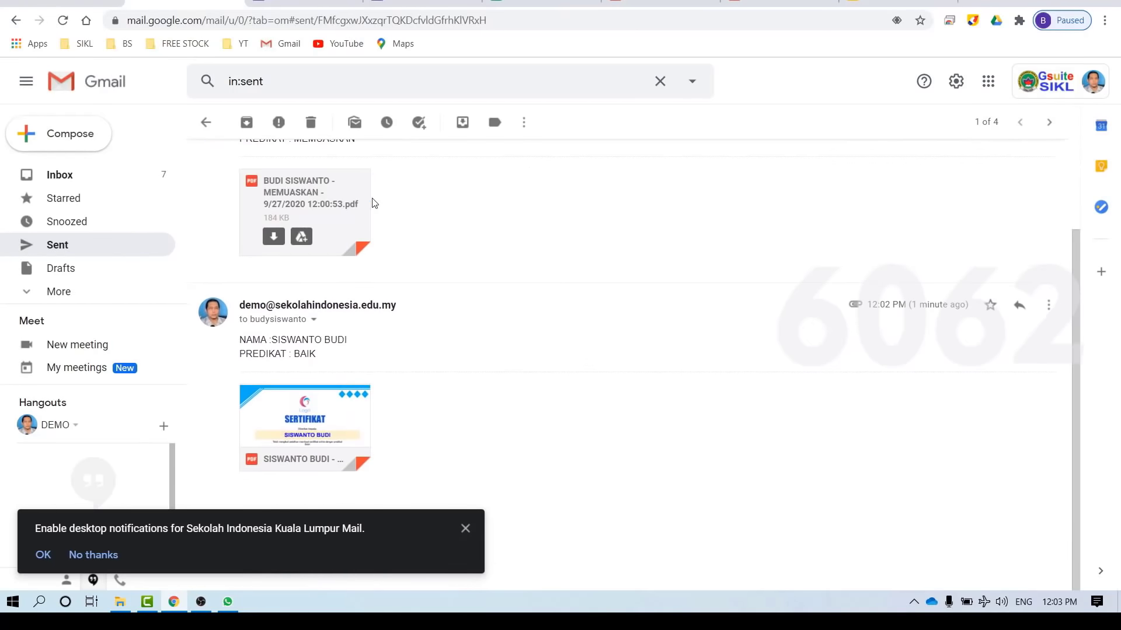
{"action": "scroll", "coordinate": [303, 223], "scroll_direction": "up", "scroll_amount": 2}
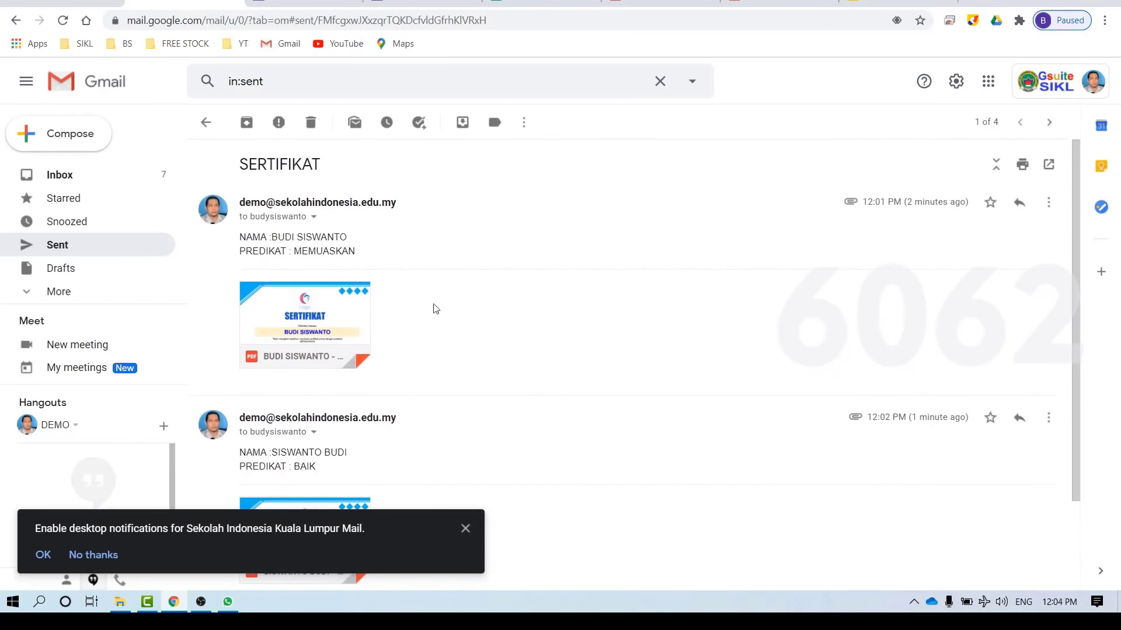
{"action": "scroll", "coordinate": [518, 299], "scroll_direction": "down", "scroll_amount": 1}
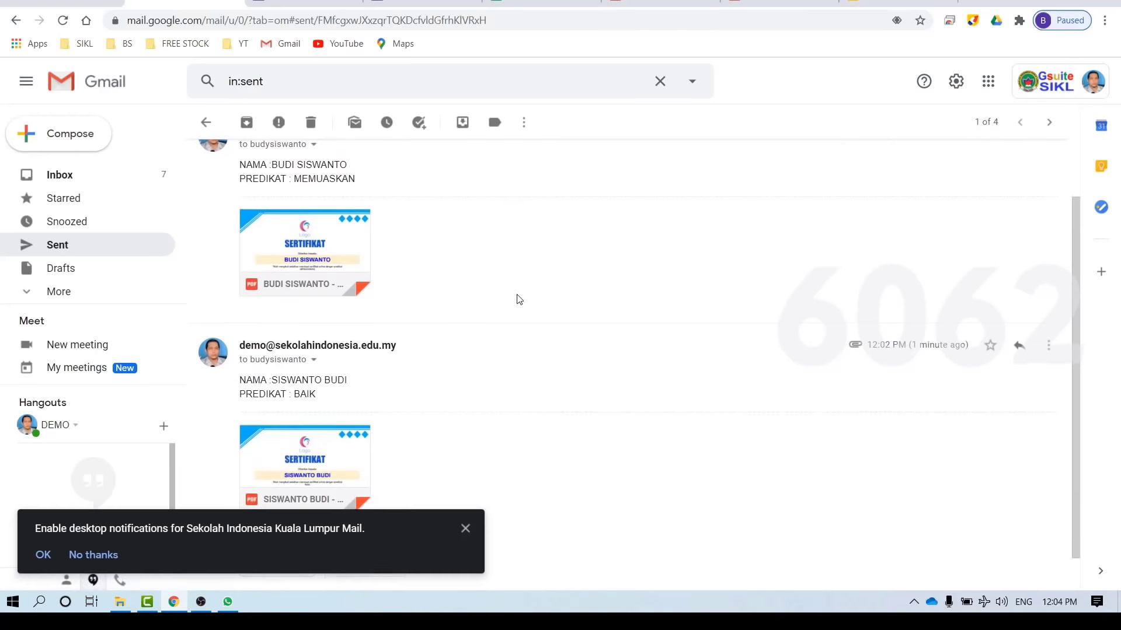
{"action": "left_click", "coordinate": [466, 528]}
{"action": "scroll", "coordinate": [479, 398], "scroll_direction": "down", "scroll_amount": 1}
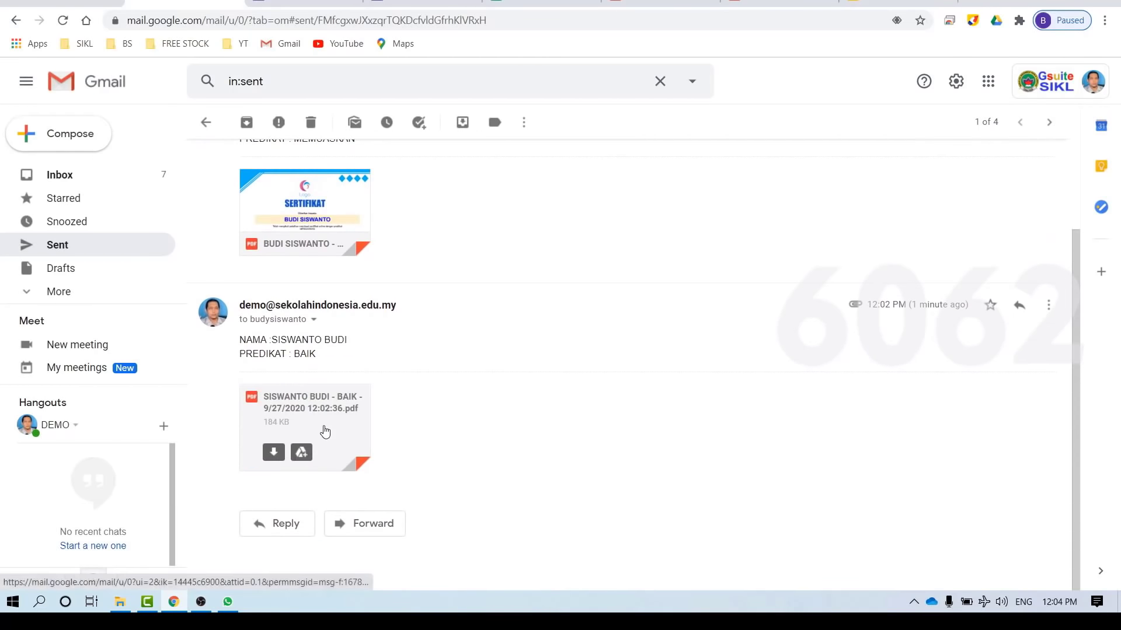
{"action": "mouse_move", "coordinate": [338, 432]}
{"action": "scroll", "coordinate": [472, 346], "scroll_direction": "up", "scroll_amount": 1}
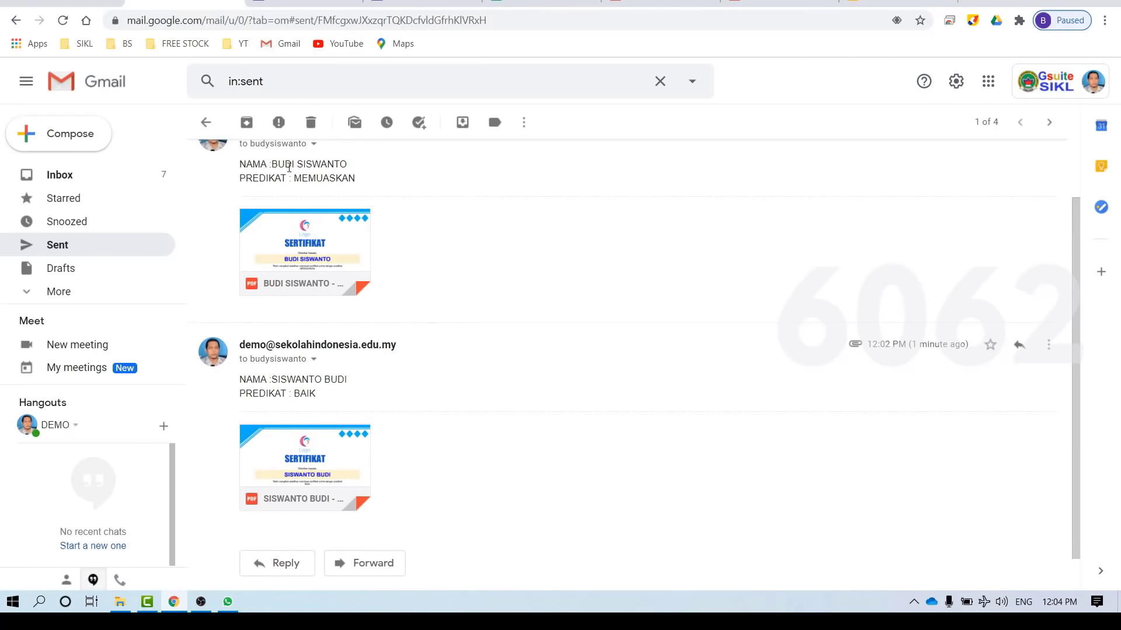
{"action": "left_click_drag", "start_coordinate": [273, 164], "coordinate": [390, 167]}
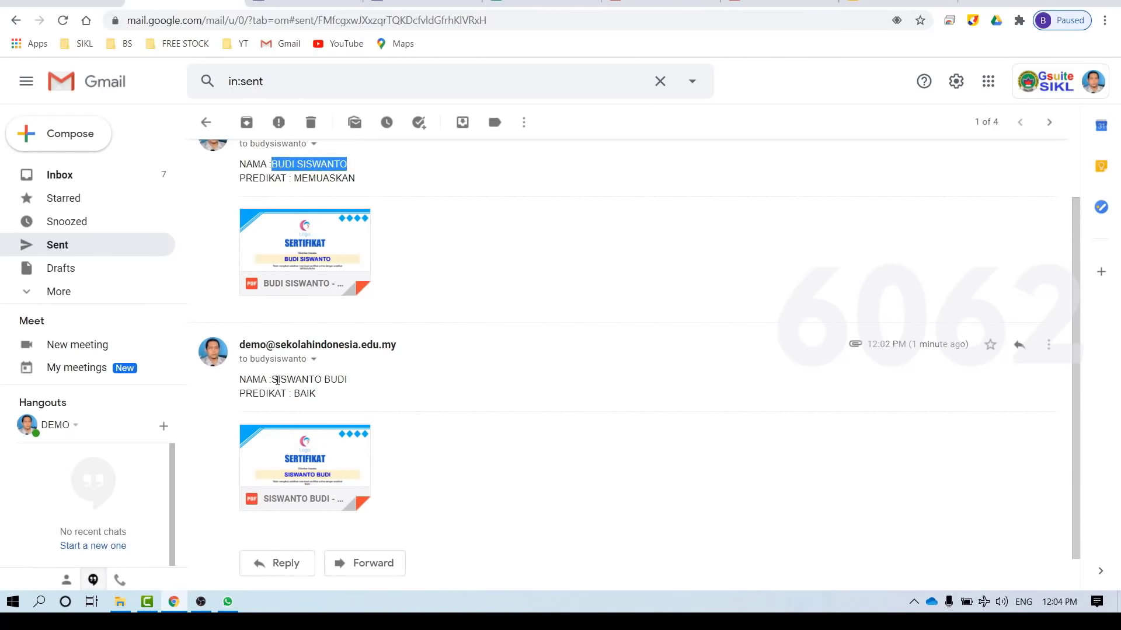
{"action": "left_click_drag", "start_coordinate": [272, 380], "coordinate": [418, 390]}
{"action": "left_click", "coordinate": [419, 391]}
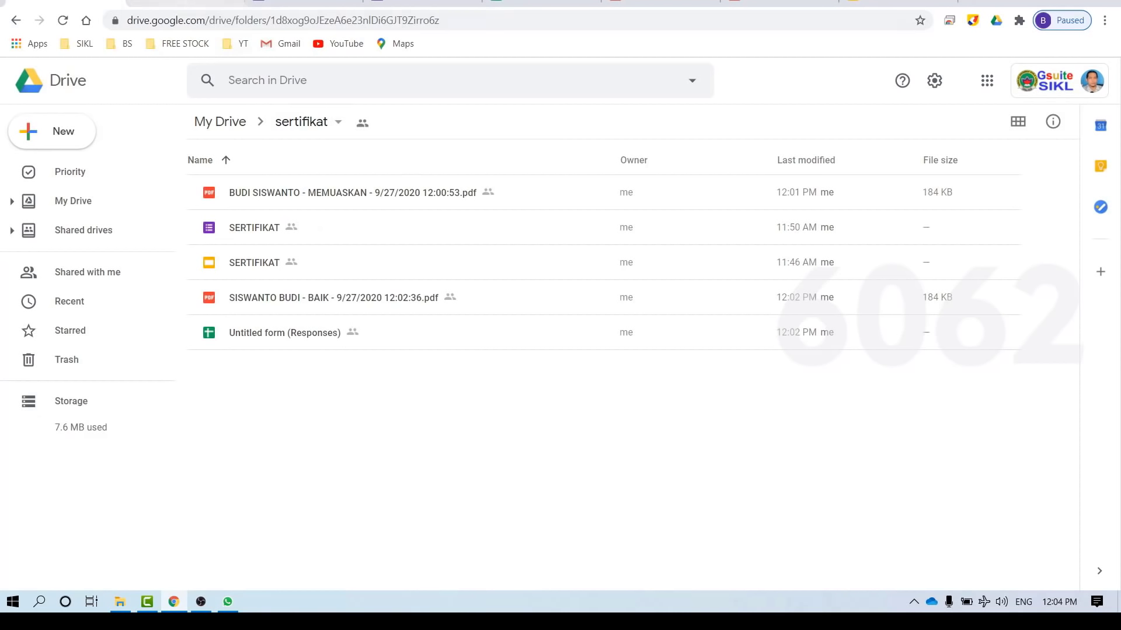
Return to the top of the sent SERTIFIKAT conversation in Gmail.
{"action": "left_click", "coordinate": [187, 3]}
{"action": "scroll", "coordinate": [432, 350], "scroll_direction": "up", "scroll_amount": 2}
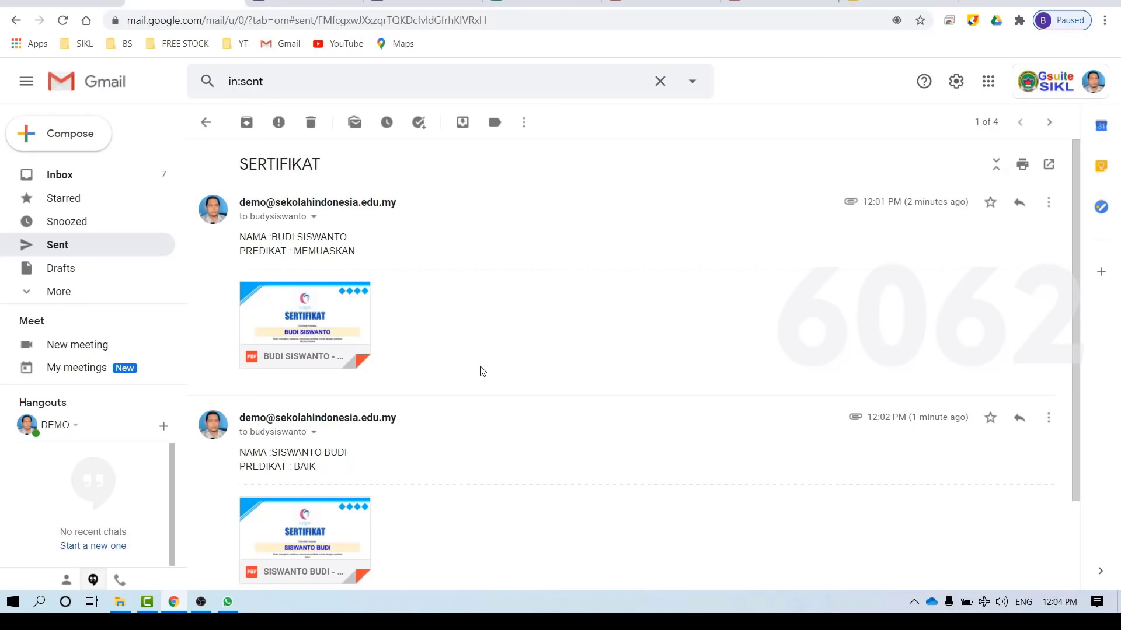
Preview the first respondent's certificate PDF attachment, then close the preview.
{"action": "left_click", "coordinate": [358, 321]}
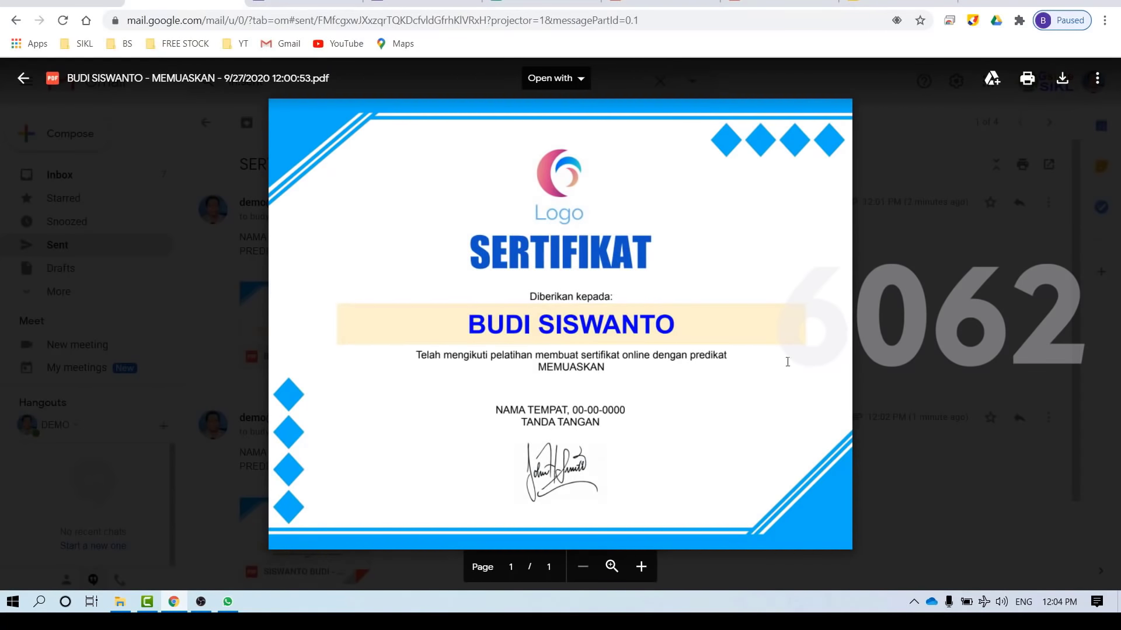
{"action": "left_click", "coordinate": [923, 325]}
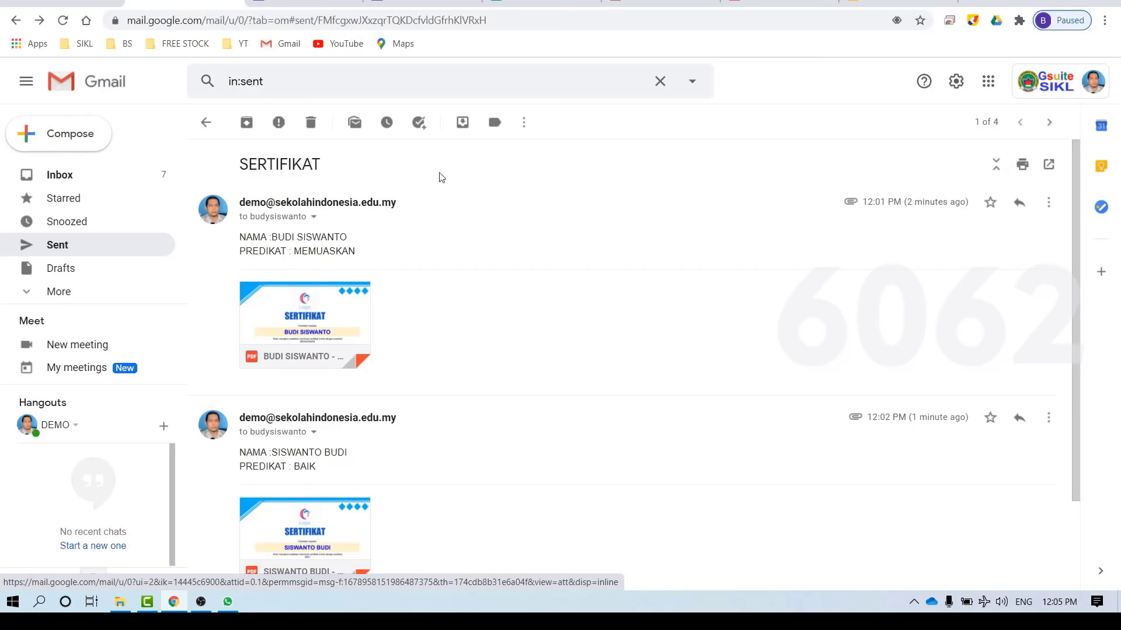
{"action": "left_click", "coordinate": [540, 5]}
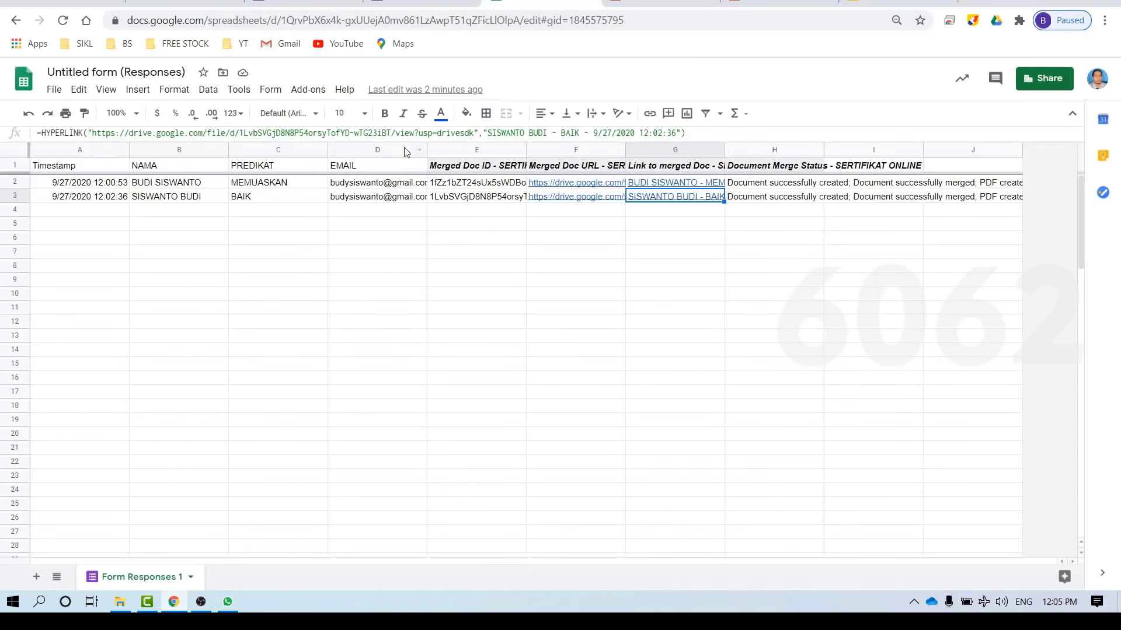
{"action": "left_click", "coordinate": [308, 89]}
{"action": "mouse_move", "coordinate": [335, 151]}
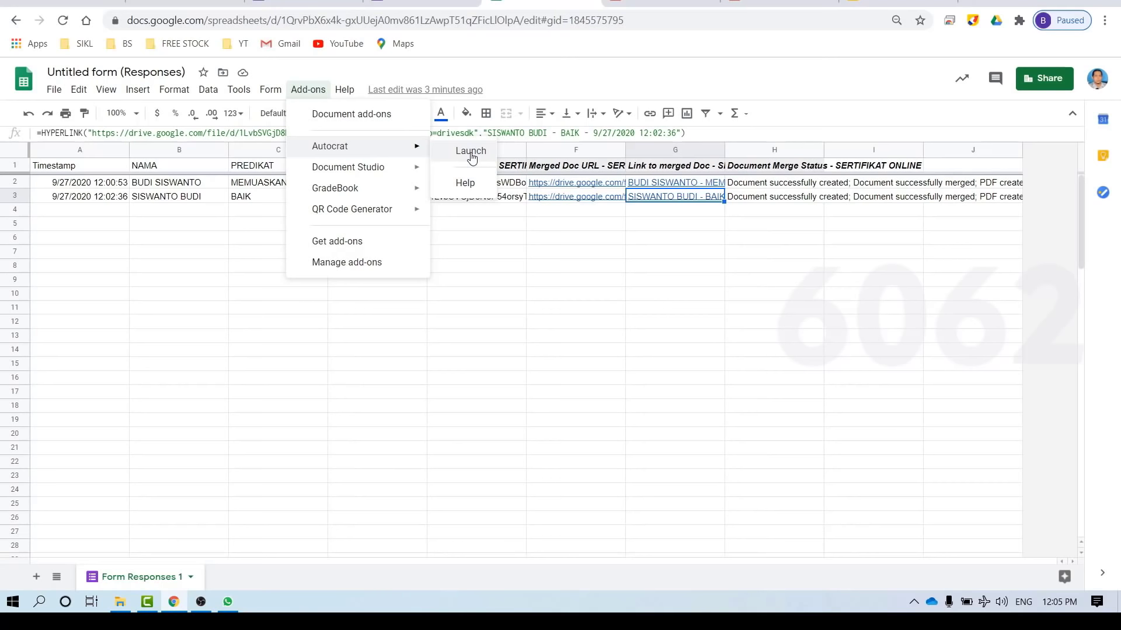
{"action": "left_click", "coordinate": [499, 318]}
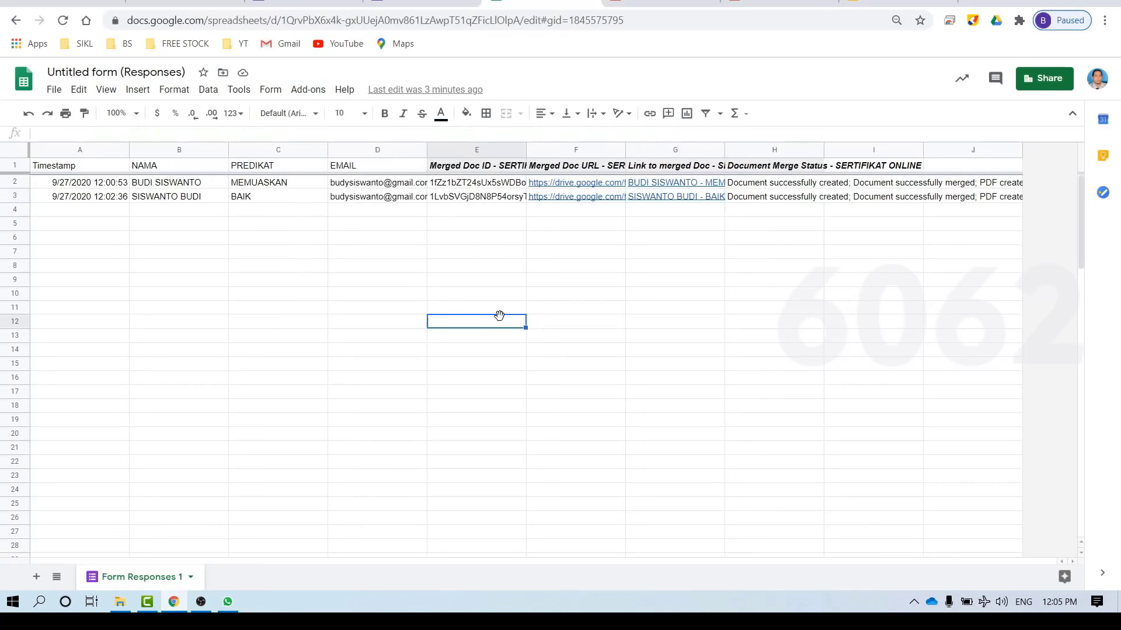